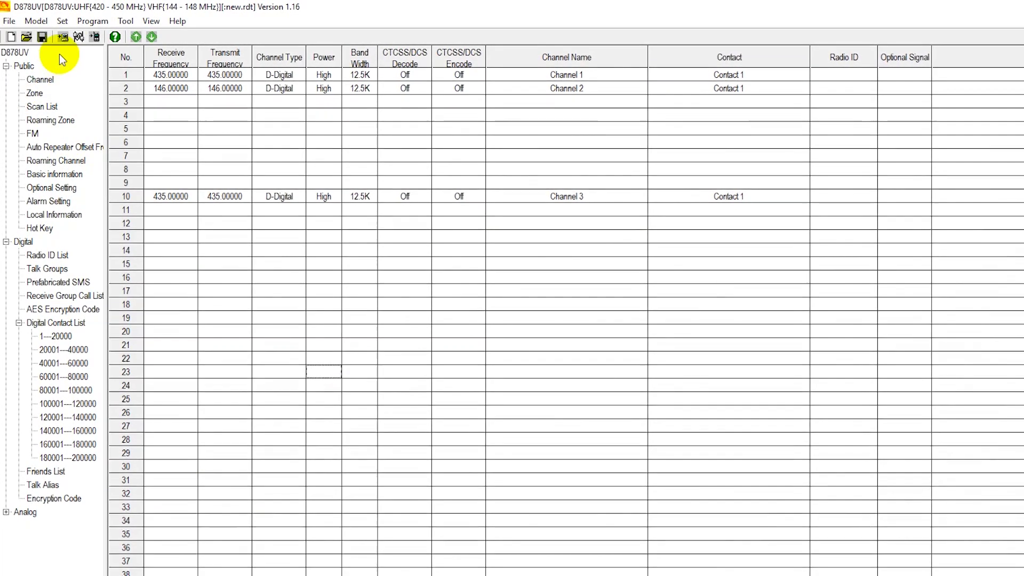
Try reading the codeplug from the radio, which fails with a communication port error.
left_click(63, 36)
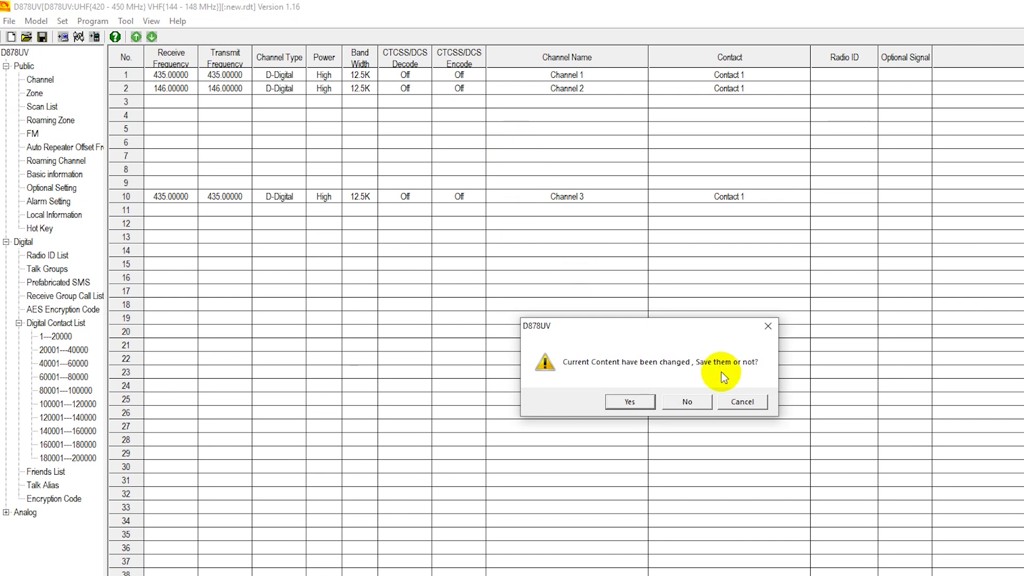
left_click(689, 403)
left_click(661, 401)
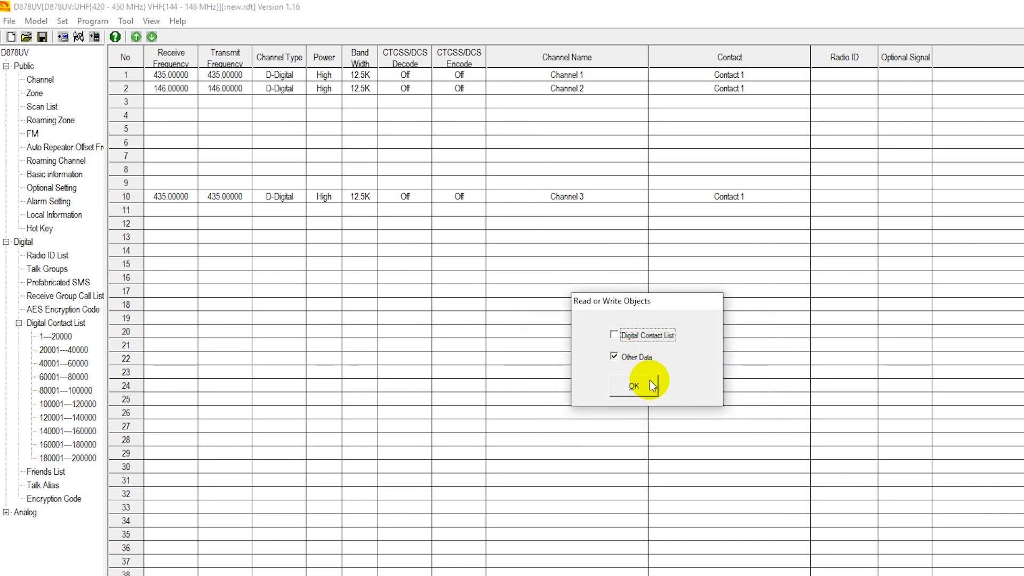
left_click(647, 382)
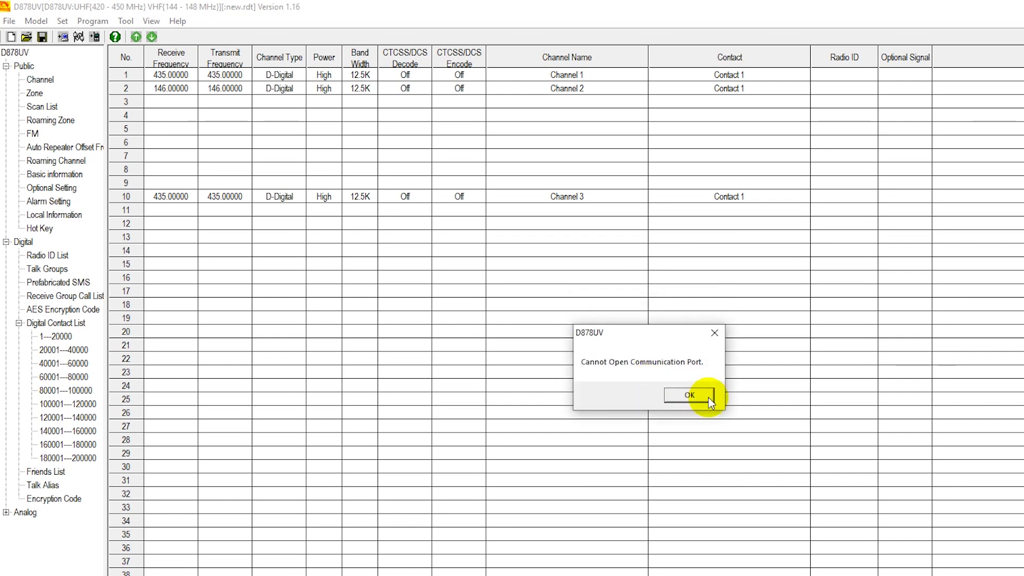
left_click(707, 398)
Set the radio's communication port to COM6.
left_click(78, 36)
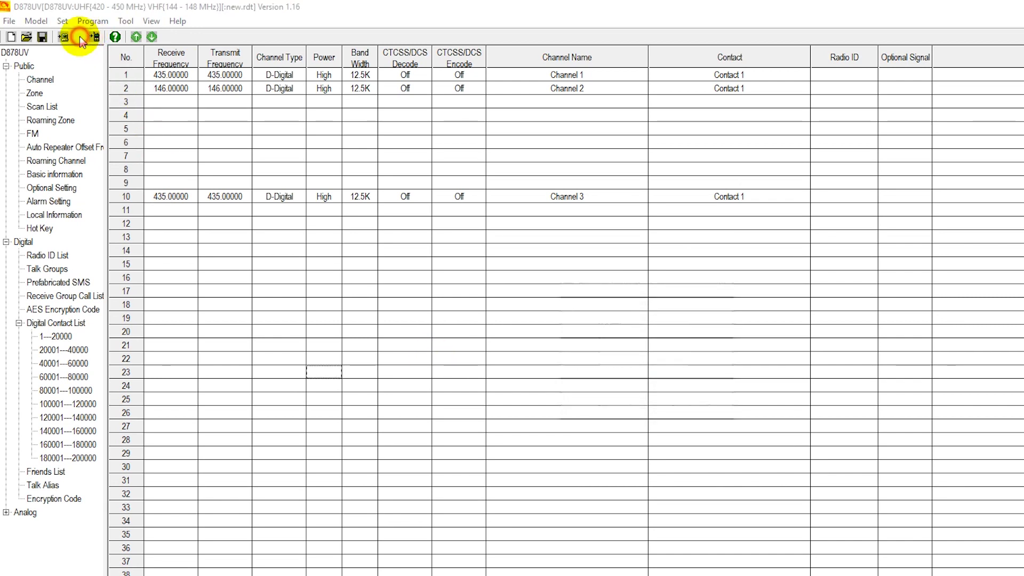
left_click(621, 323)
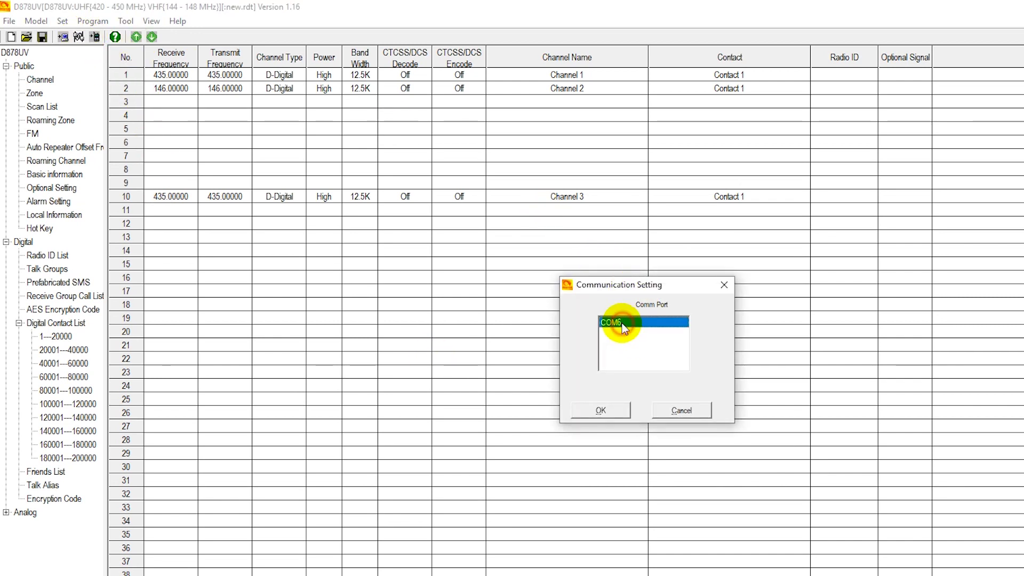
left_click(604, 408)
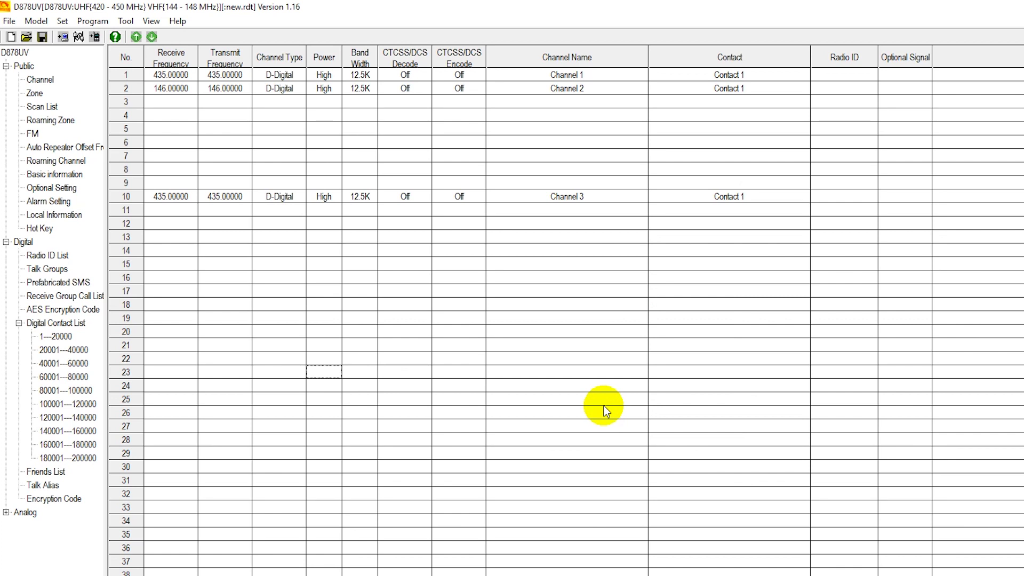
Read the codeplug from the radio without saving, loading eight analog and digital channels.
left_click(63, 36)
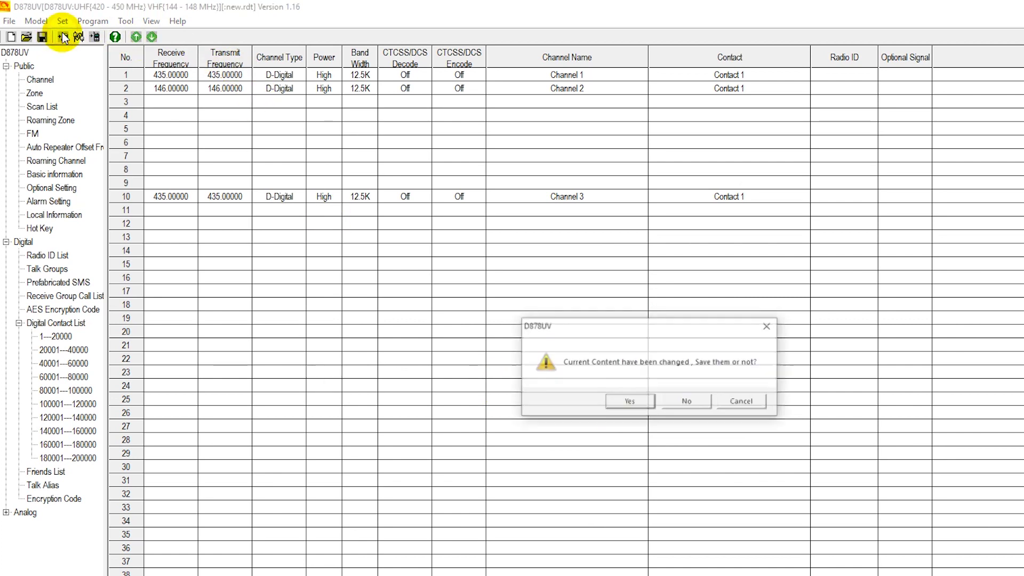
left_click(704, 401)
left_click(669, 398)
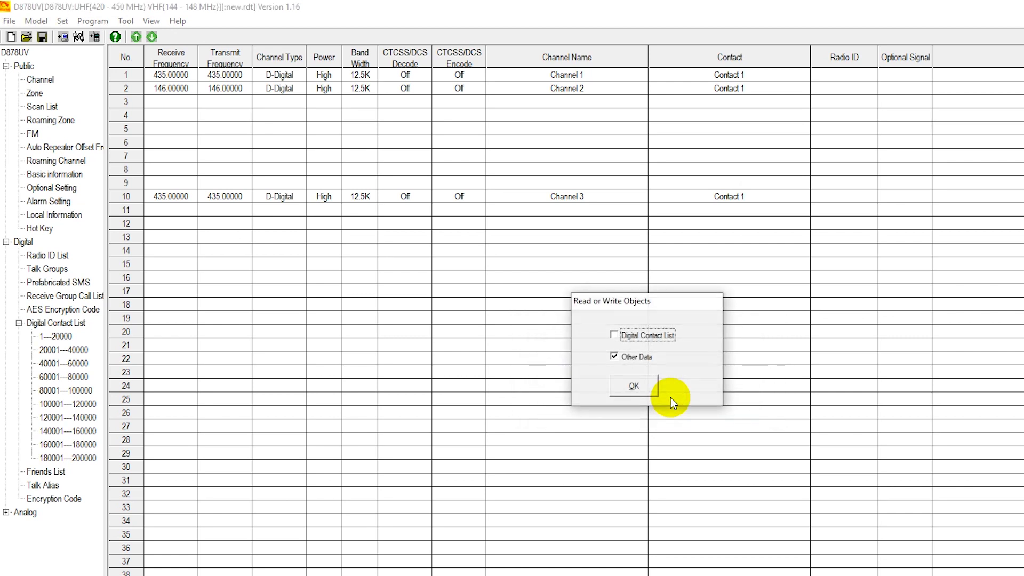
left_click(648, 387)
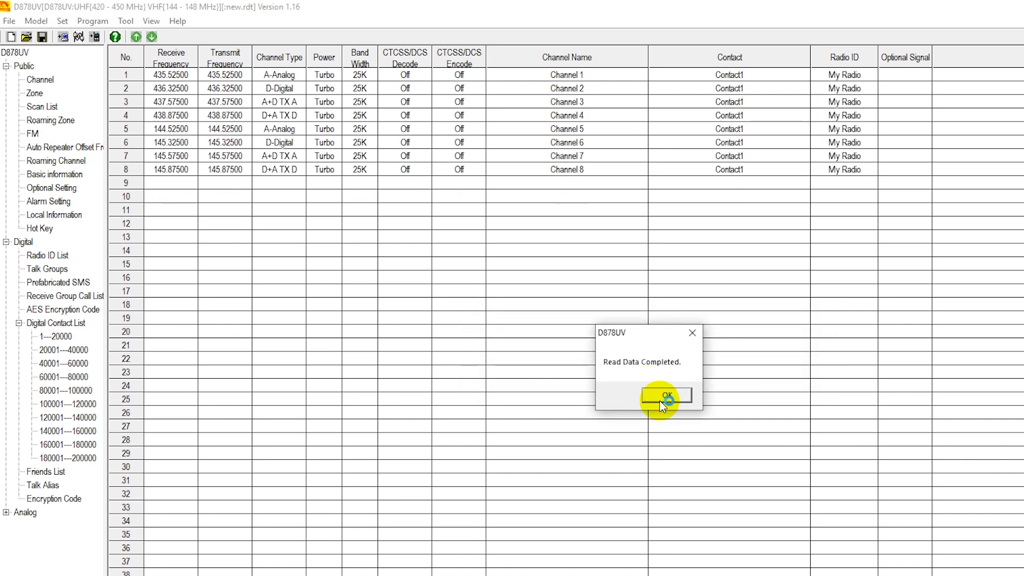
left_click(661, 401)
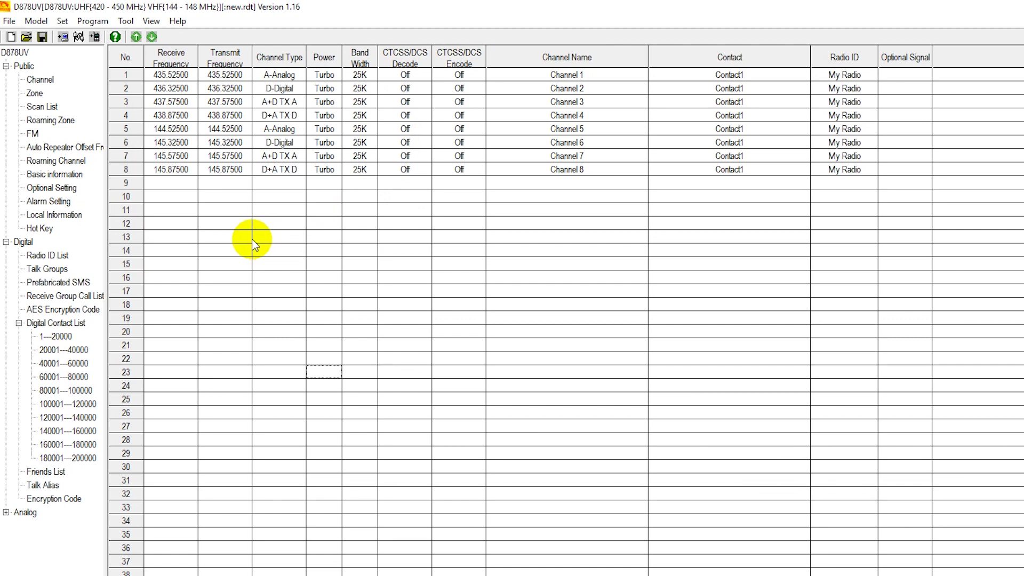
Open radio ID entry 1 (12345678, My Radio) from the Radio ID List.
left_click(47, 256)
left_click(313, 74)
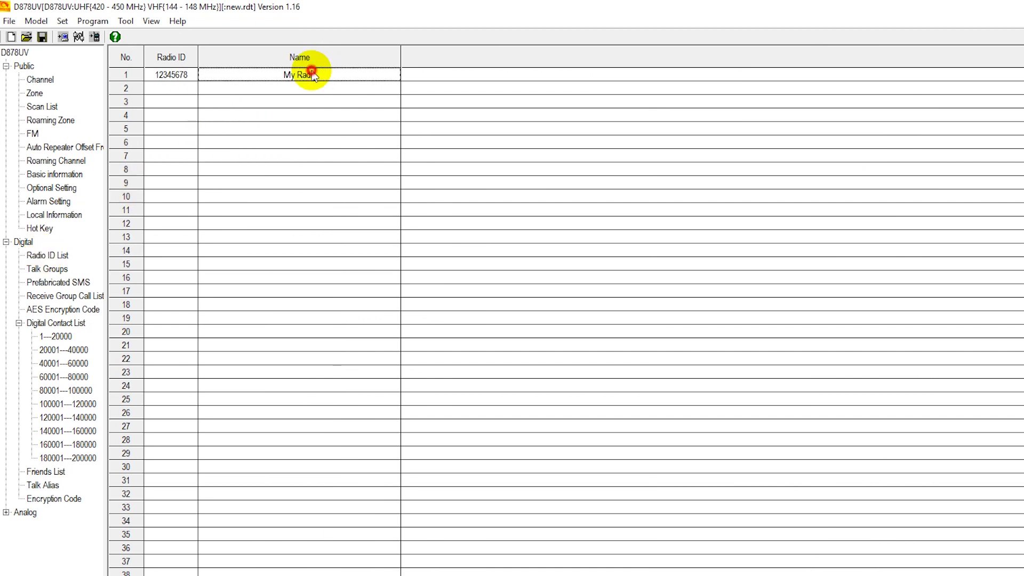
left_click(313, 73)
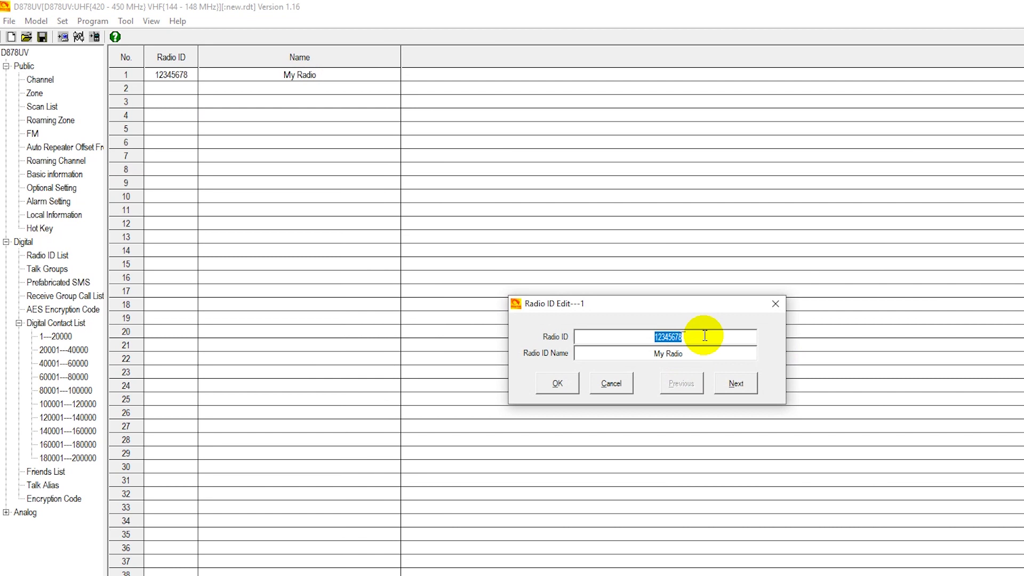
Select the existing radio ID value and switch over to the browser.
left_click_drag(704, 336, 638, 336)
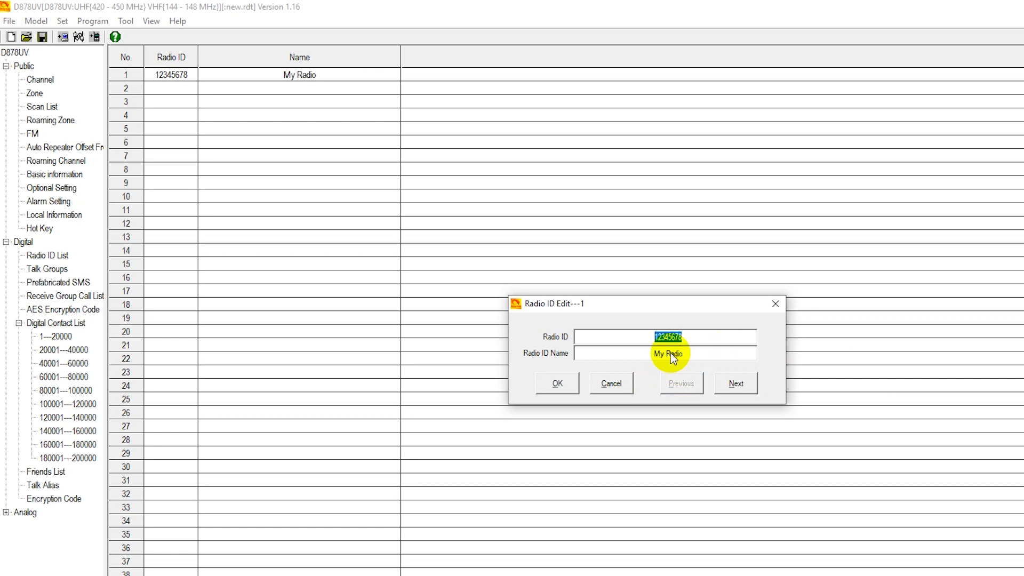
key("Tab")
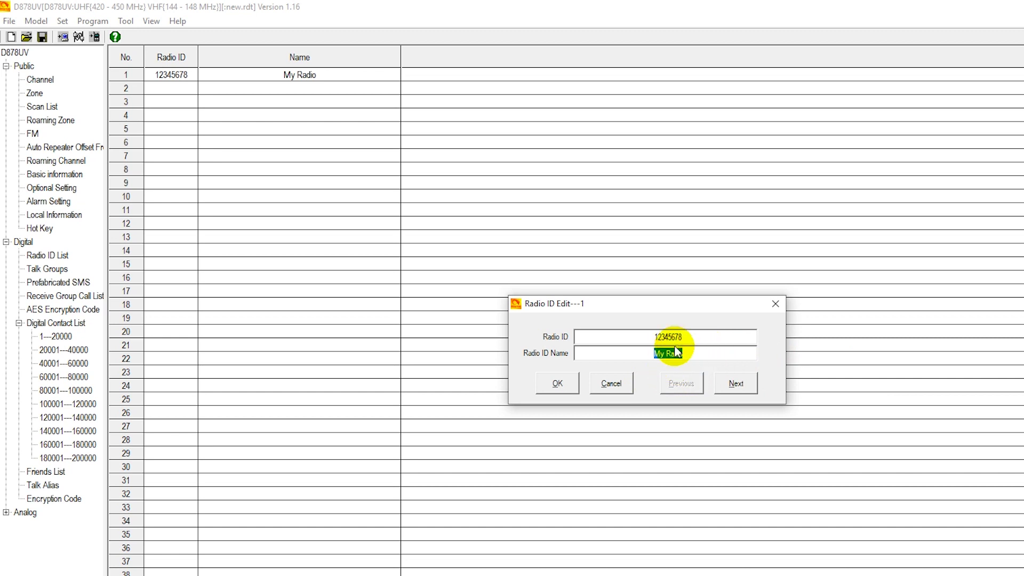
double_click(687, 338)
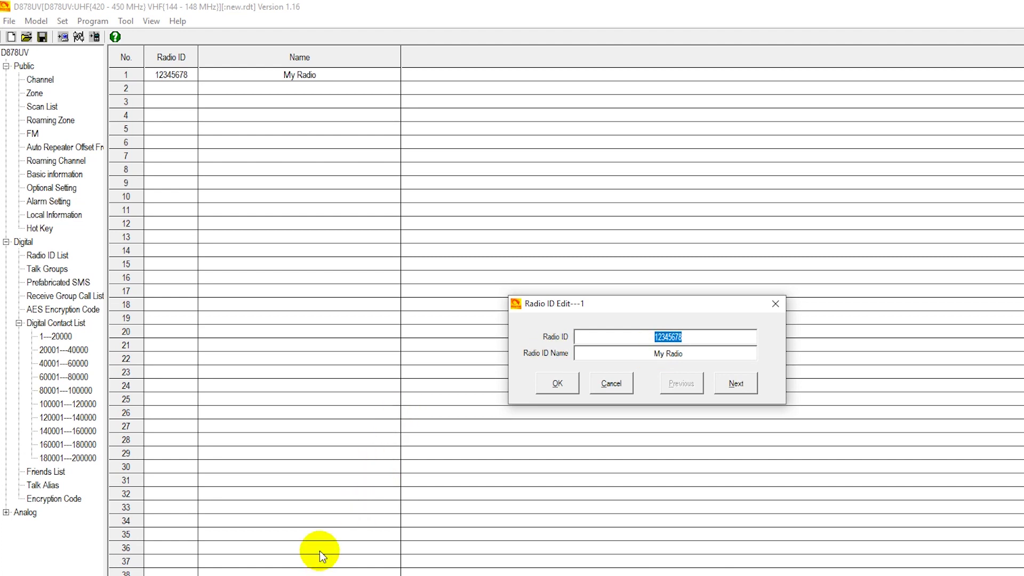
key("alt+Tab")
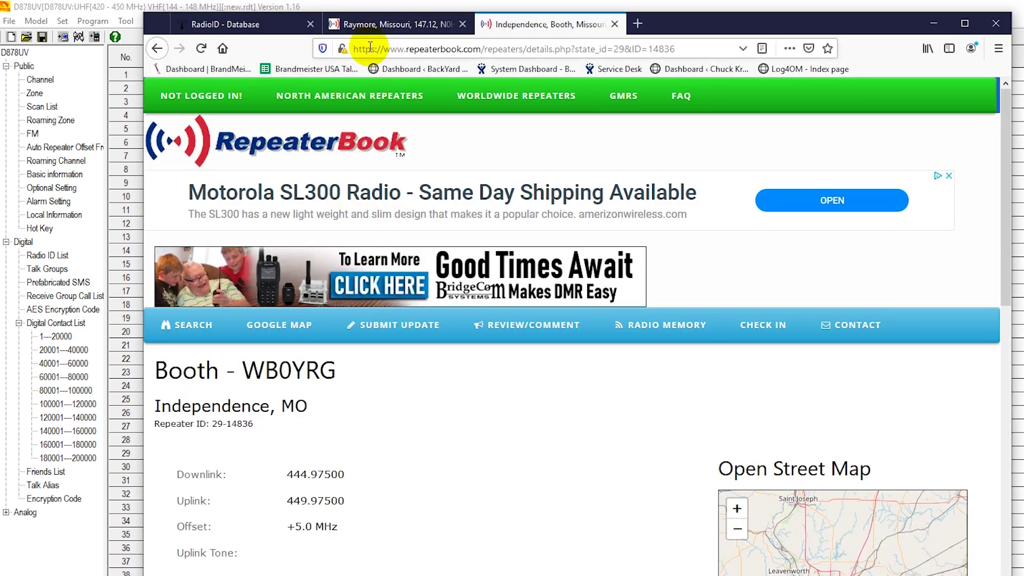
Copy the operator's DMR ID from the RadioID.net search result and return to the CPS.
left_click(281, 24)
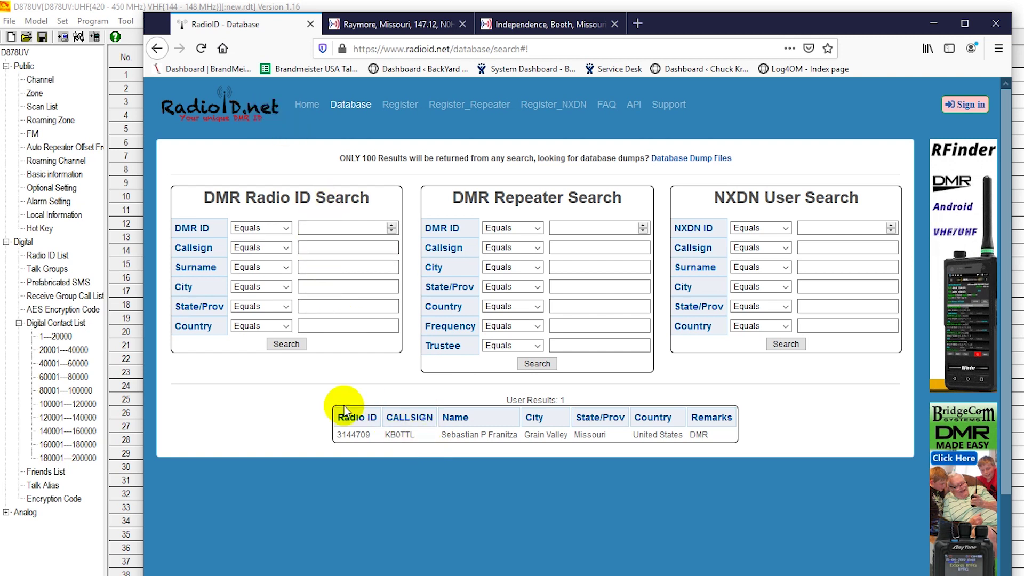
left_click_drag(370, 436, 337, 437)
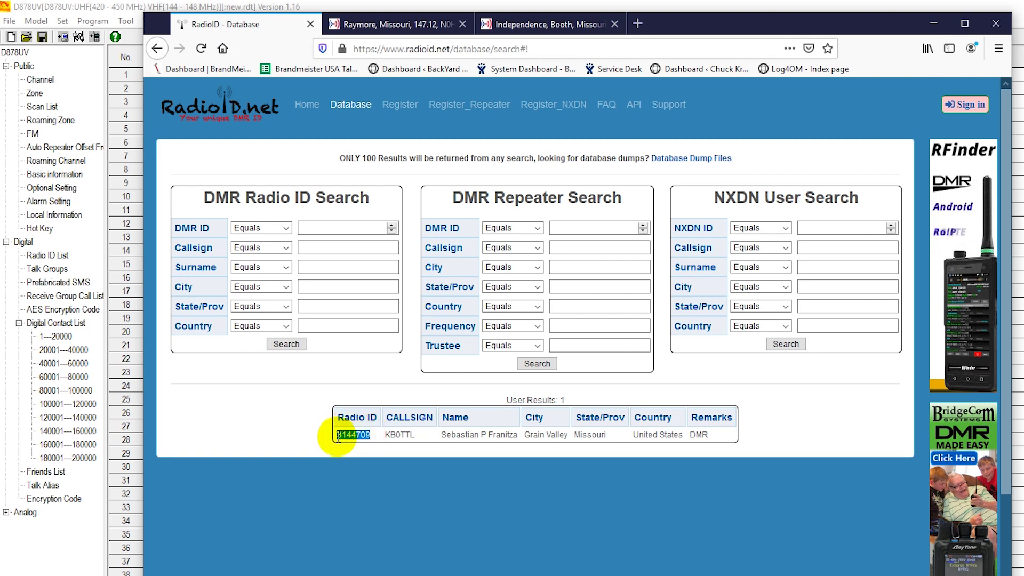
right_click(344, 439)
left_click(368, 445)
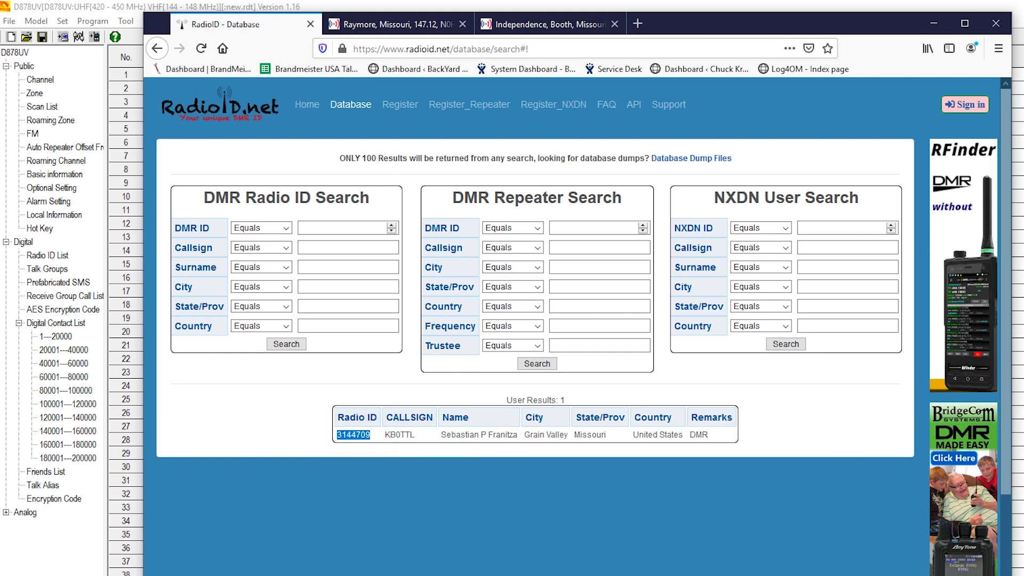
key("alt+Tab")
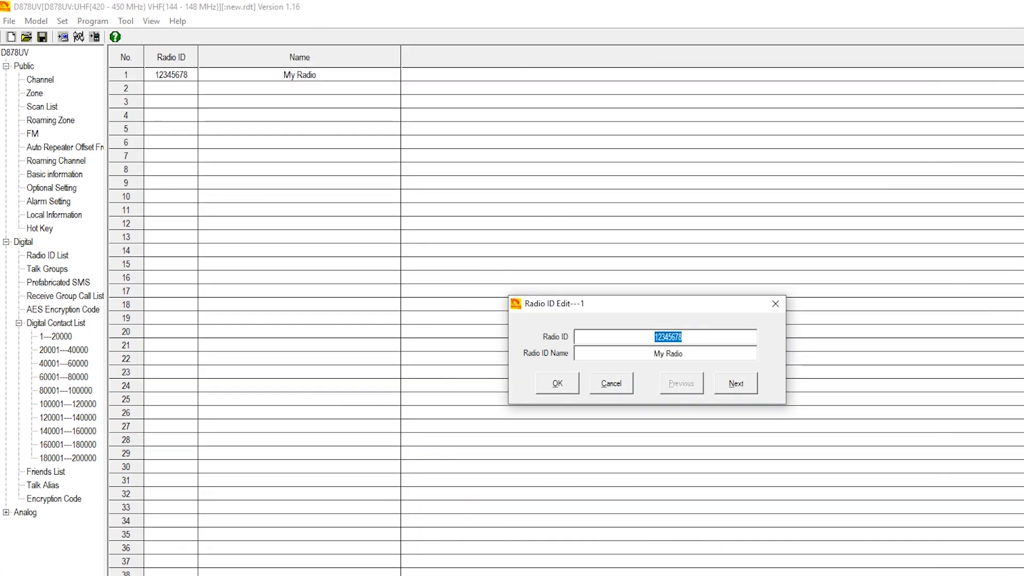
Paste the DMR ID into entry 1, name it with the operator's first name and callsign, and save.
key("ctrl+v")
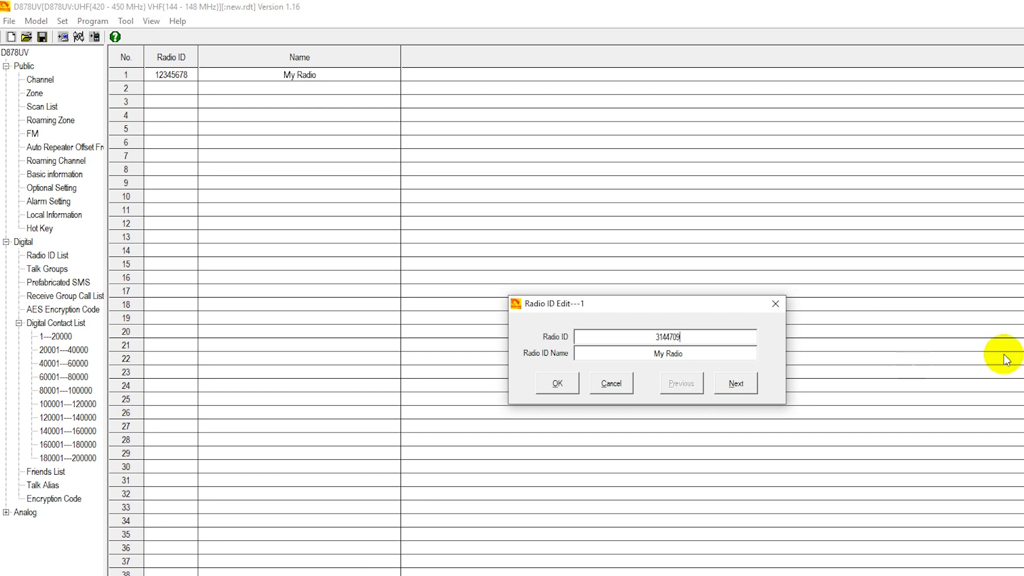
left_click(712, 353)
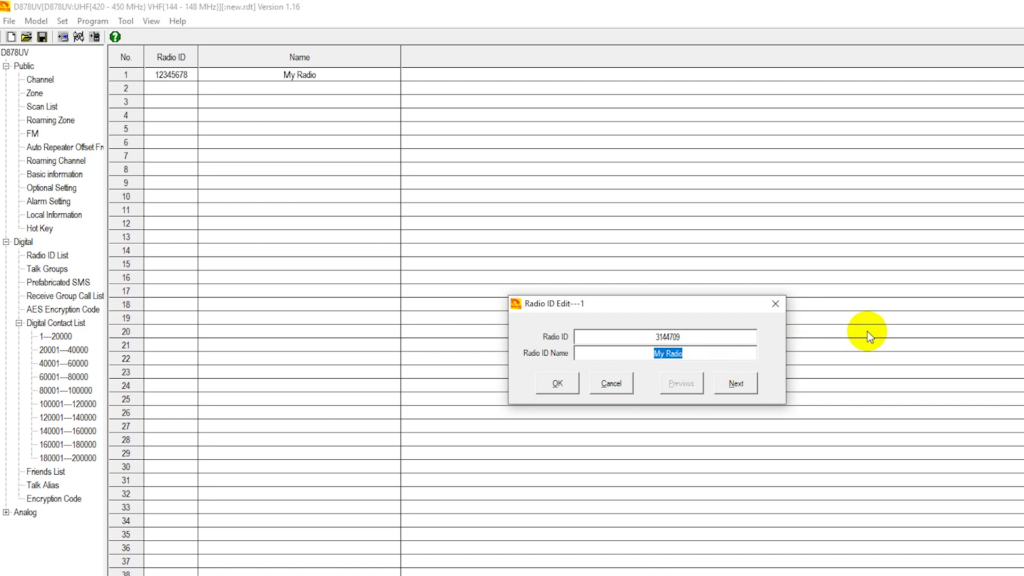
type("Sebas")
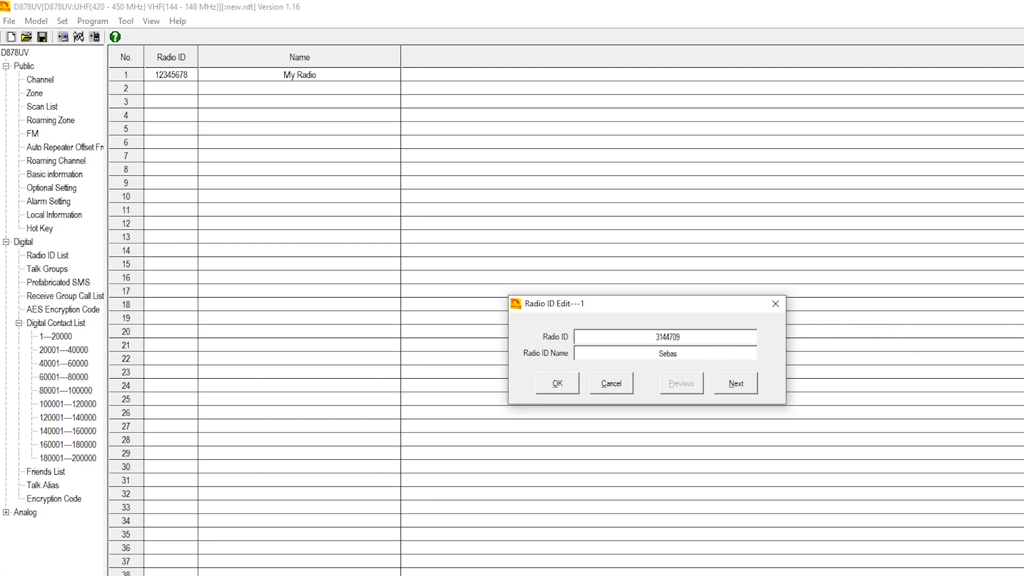
type("tian KB0TTL")
left_click(562, 388)
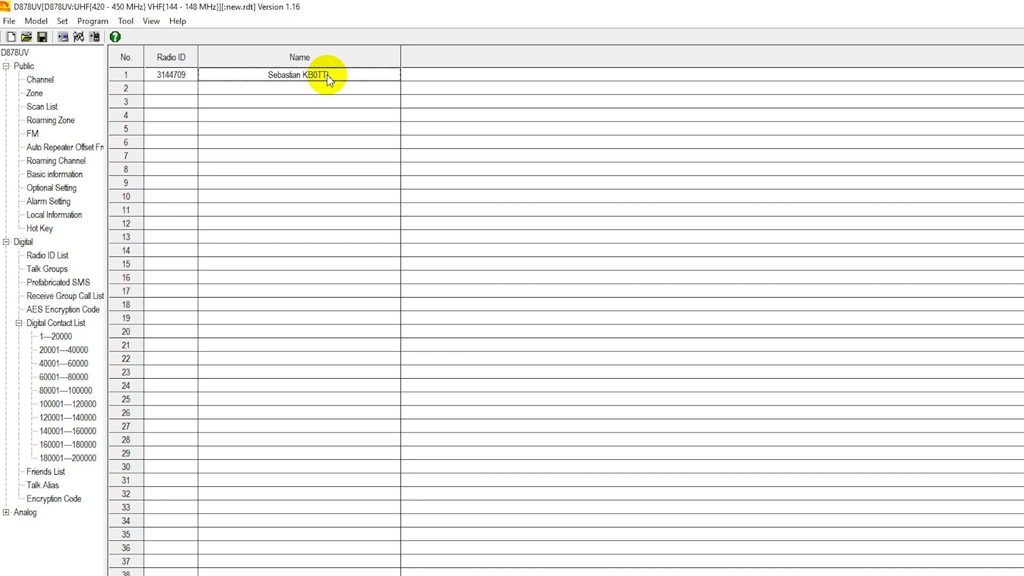
Open Channel 1 from the channel list and confirm its transmit power stays Turbo.
left_click(51, 81)
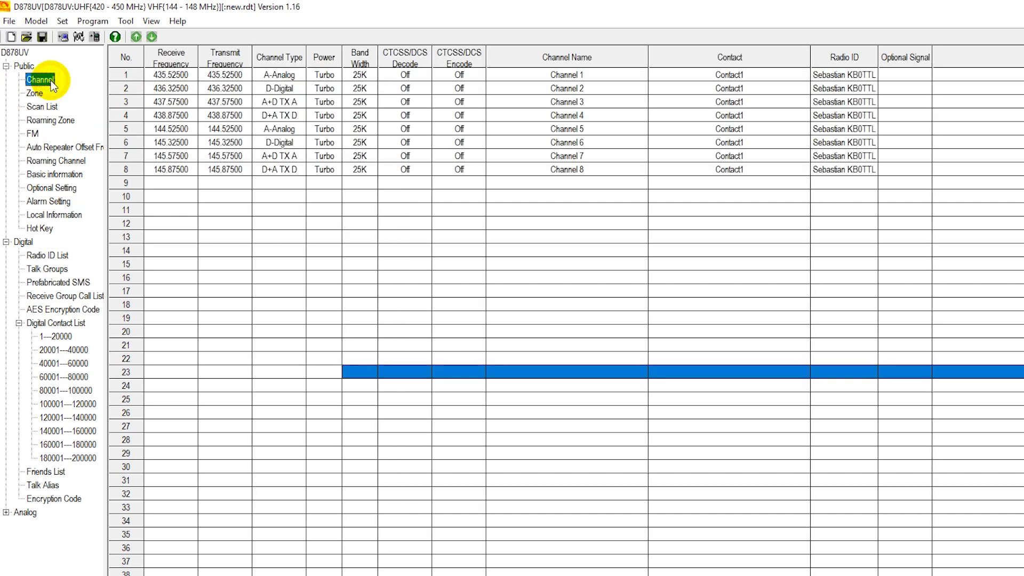
double_click(180, 76)
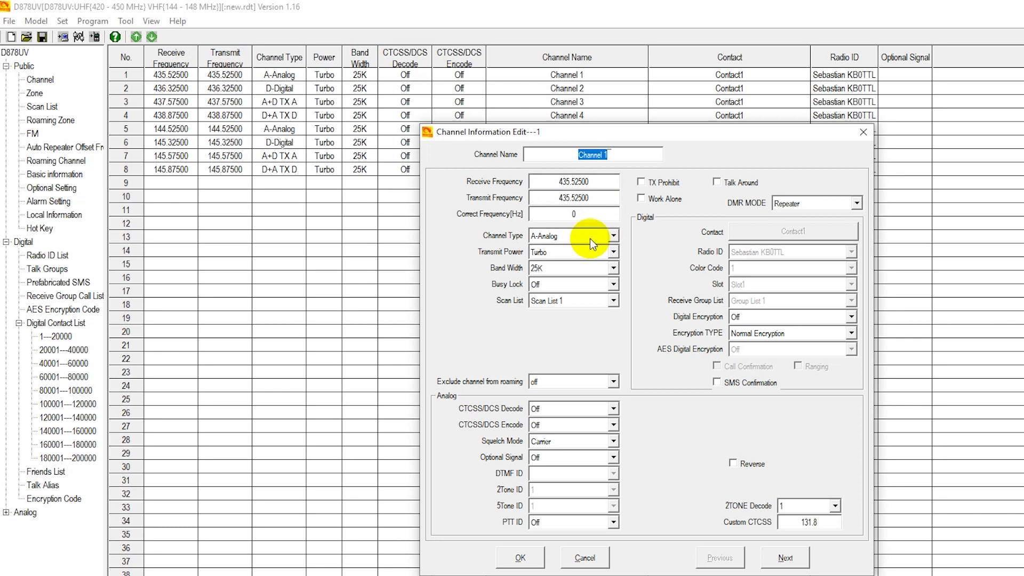
left_click(614, 253)
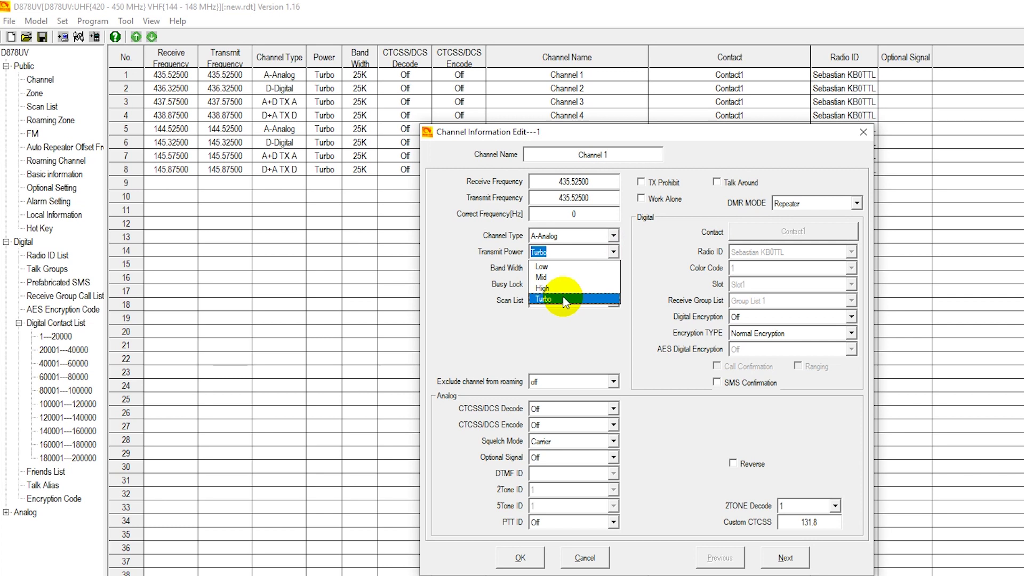
scroll(562, 296, "up", 3)
scroll(562, 296, "down", 2)
left_click(554, 325)
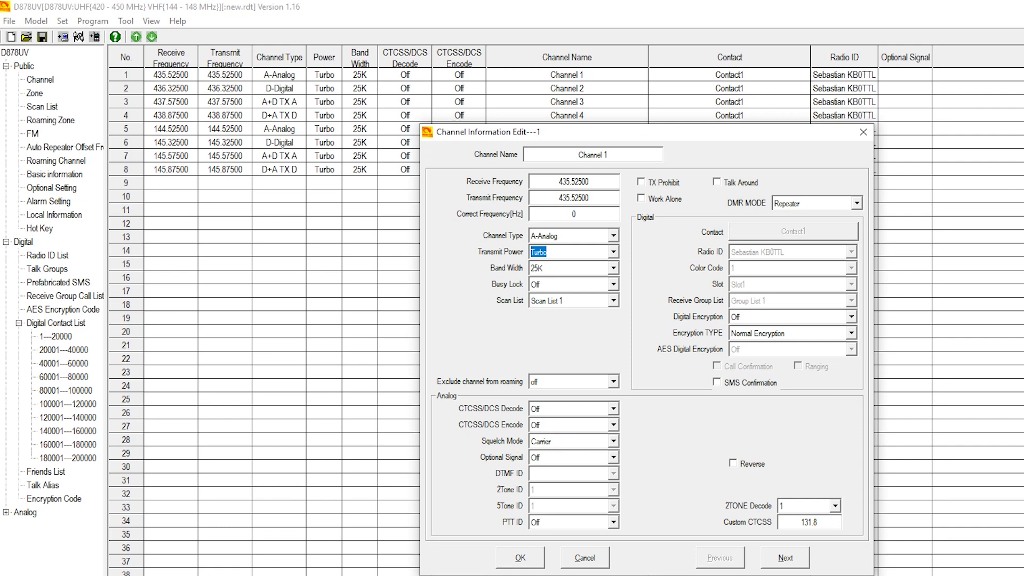
key("alt+Tab")
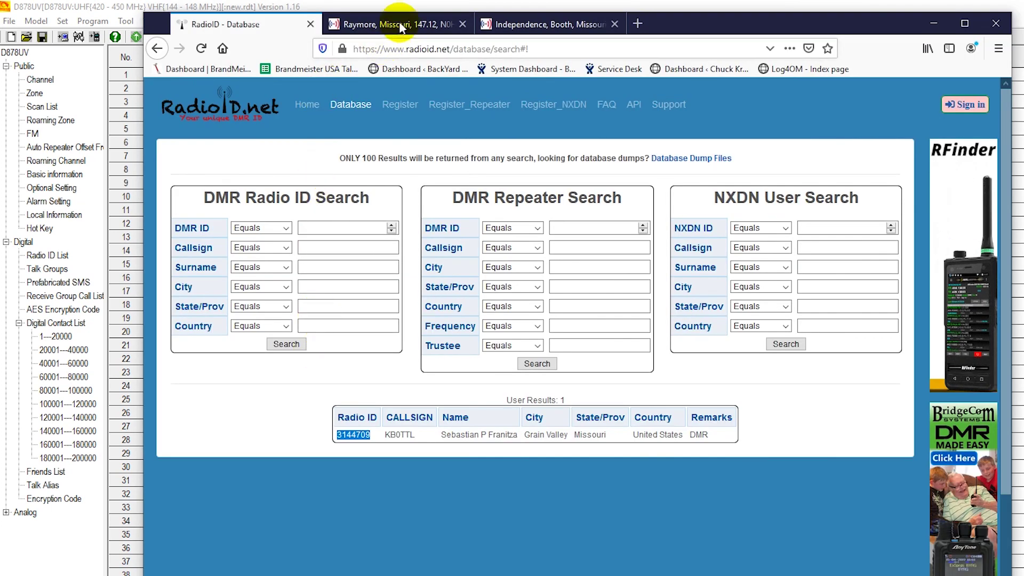
Look up the Raymore, MO repeater: 147.12 downlink, 147.72 uplink, 151.4 tone.
left_click(416, 26)
scroll(468, 336, "down", 3)
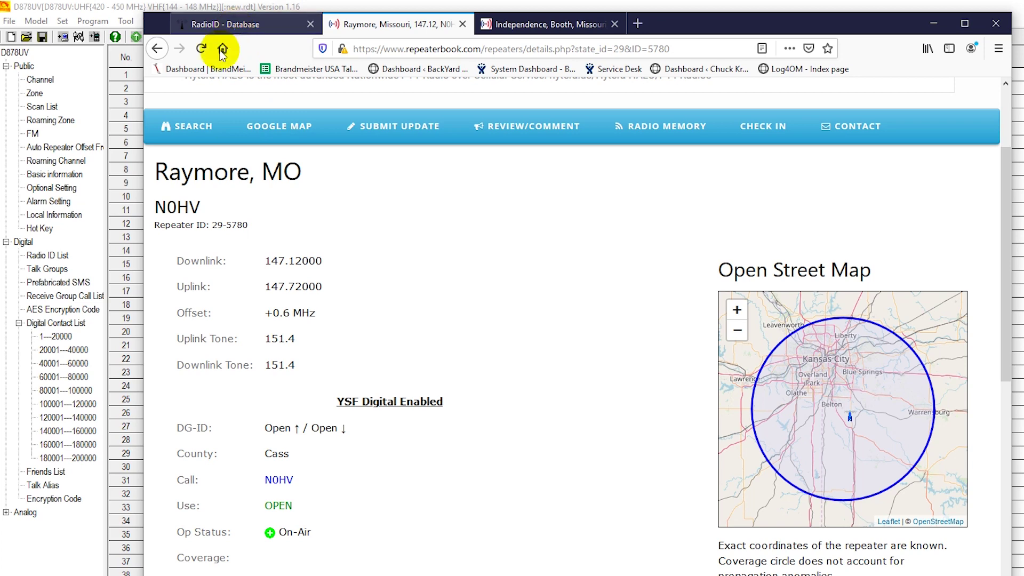
key("alt+Tab")
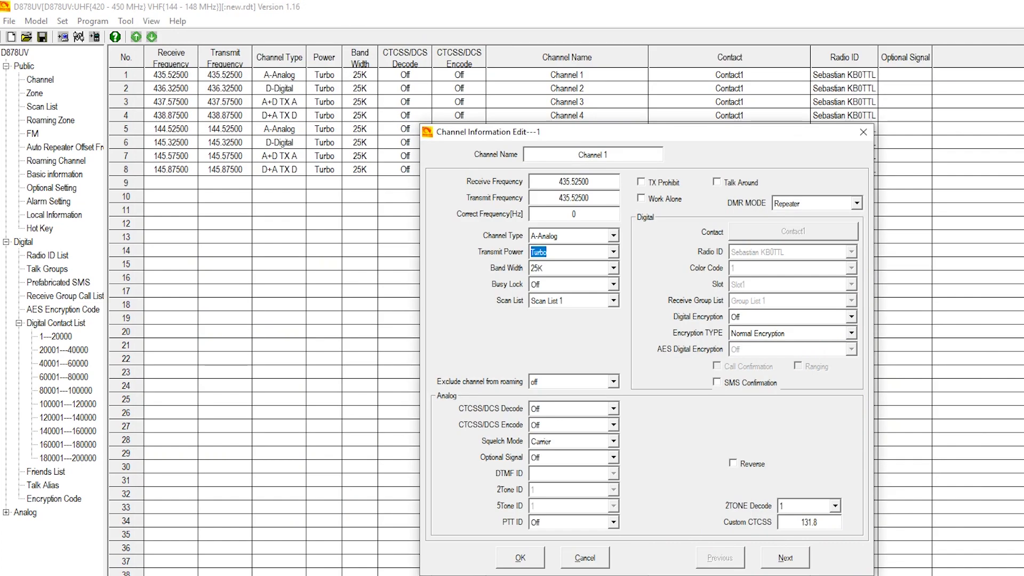
Set Channel 1's receive frequency to 147.120 and transmit frequency to 147.720.
double_click(590, 180)
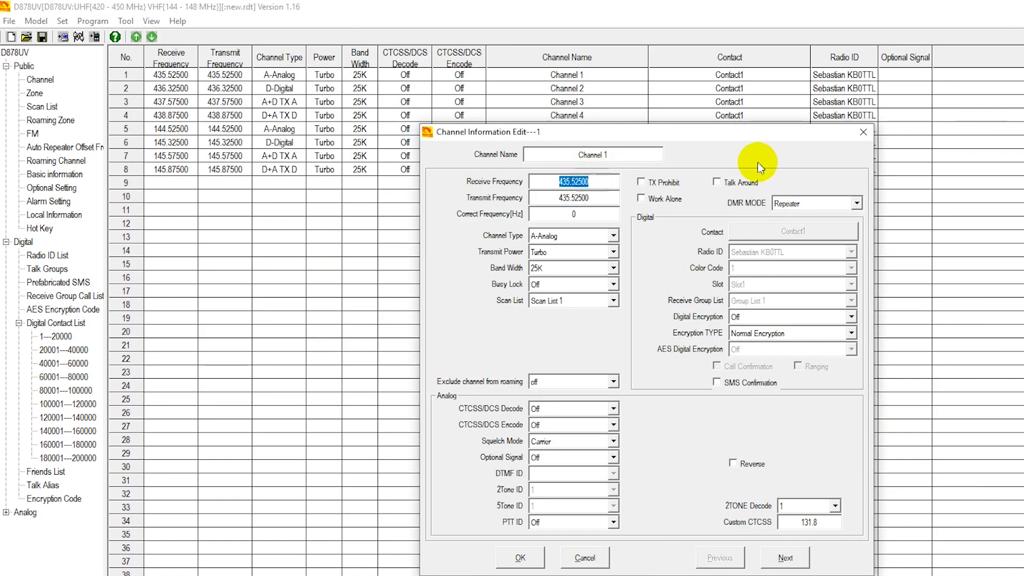
type("14")
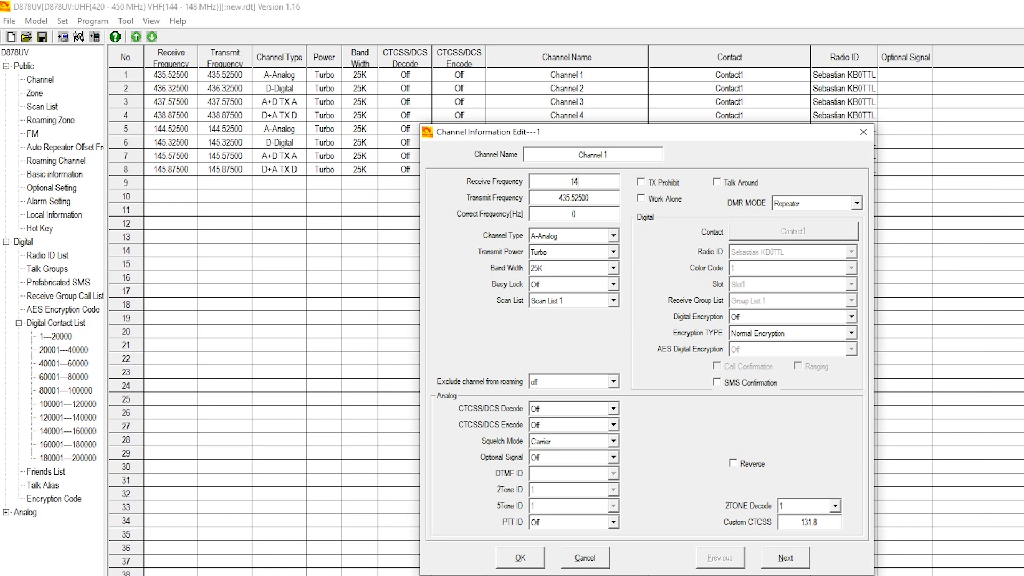
type("7.12000")
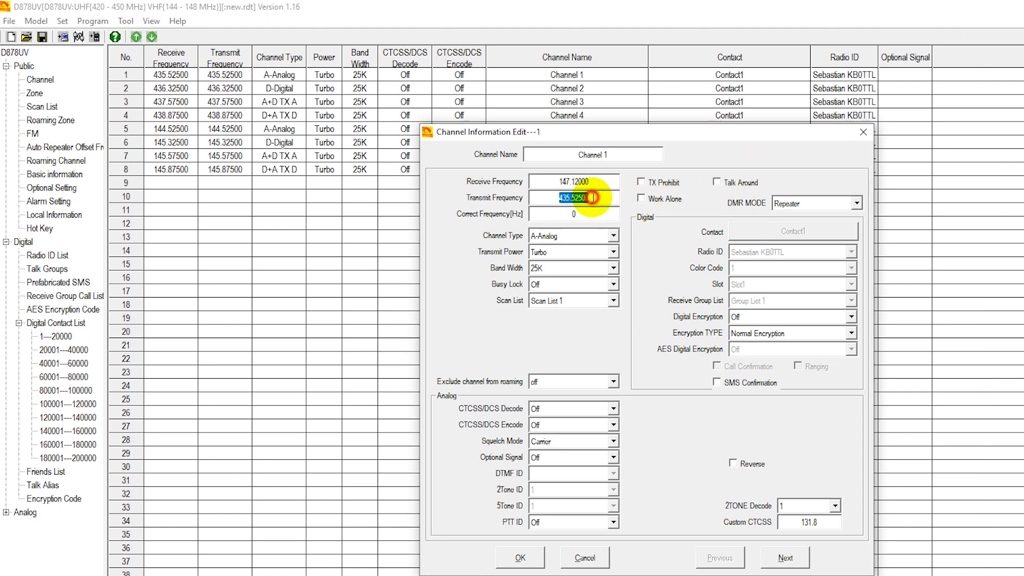
left_click_drag(591, 198, 593, 198)
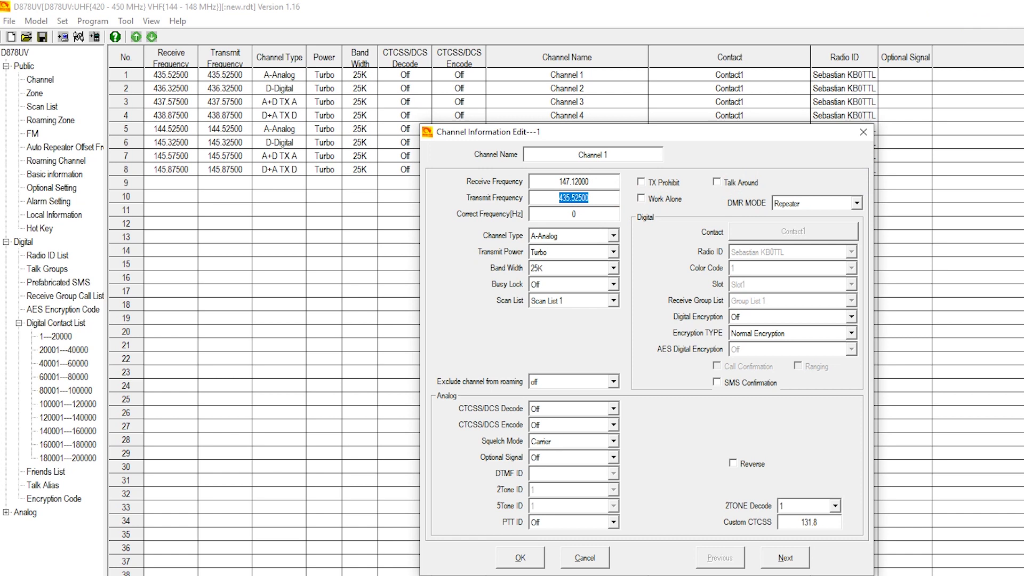
type("147.720")
key("alt+Tab")
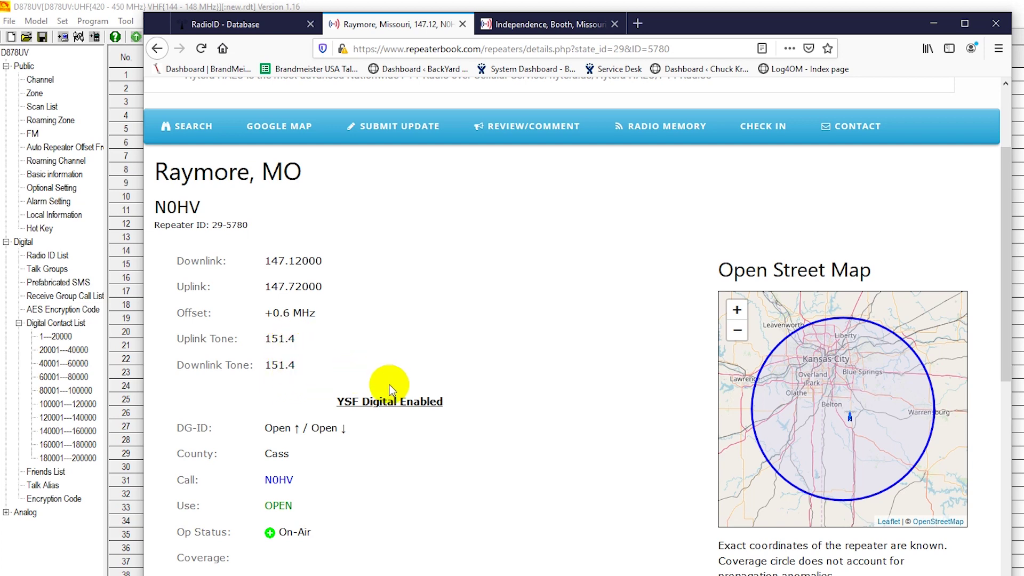
key("alt+Tab")
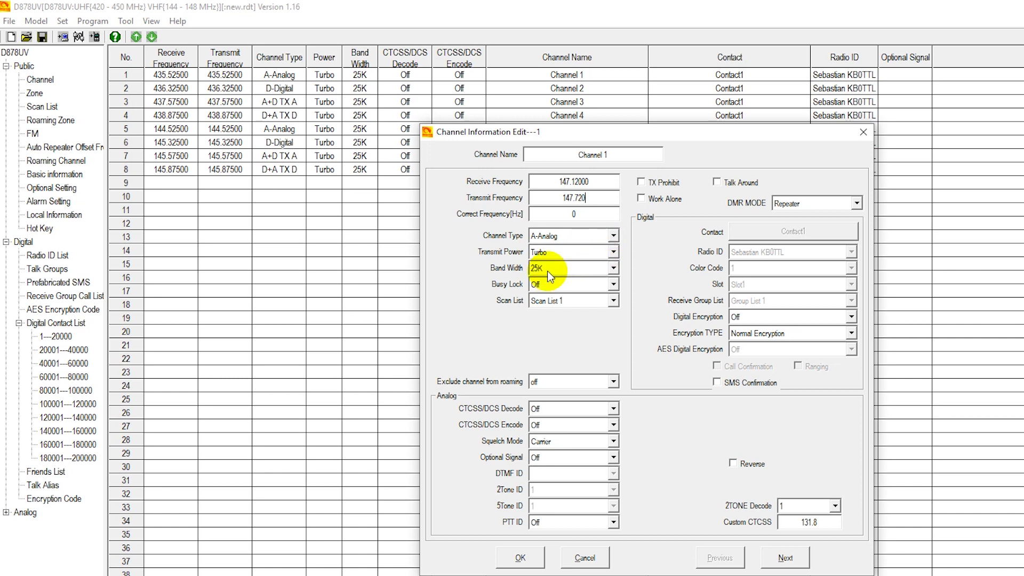
Set Channel 1's decode and encode to CTCSS with tone 151.4.
left_click(613, 408)
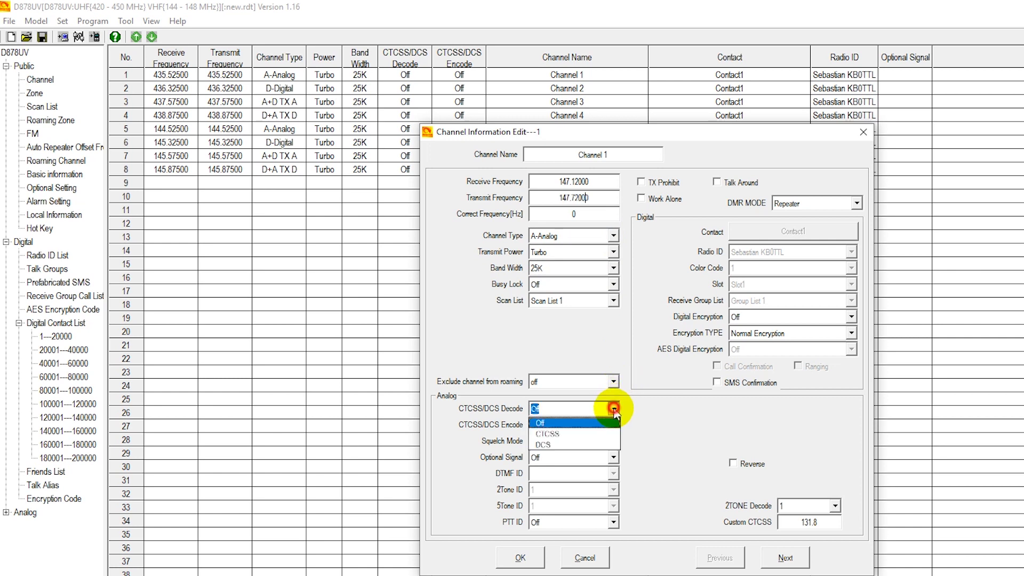
left_click(567, 434)
left_click(676, 408)
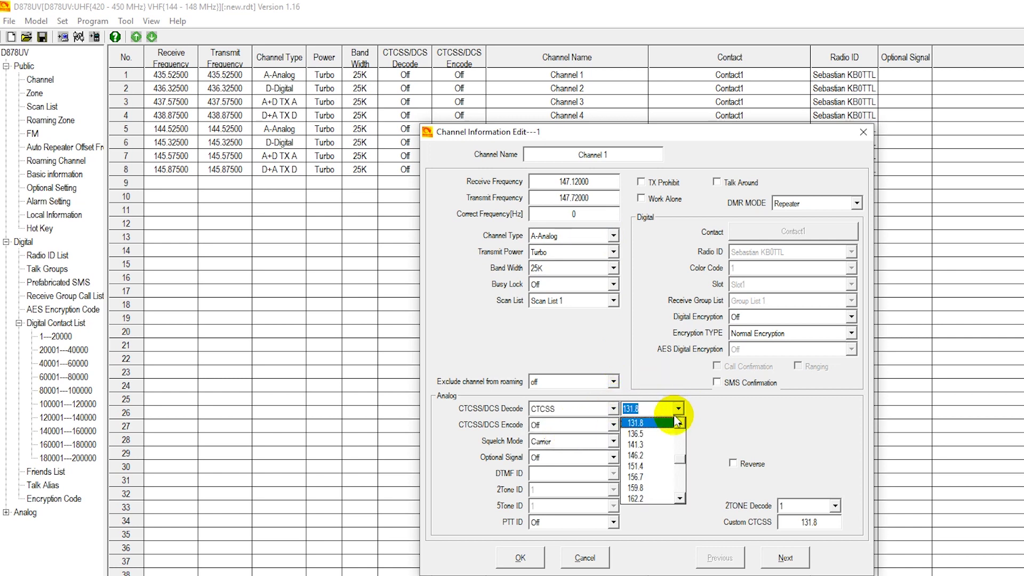
left_click(651, 465)
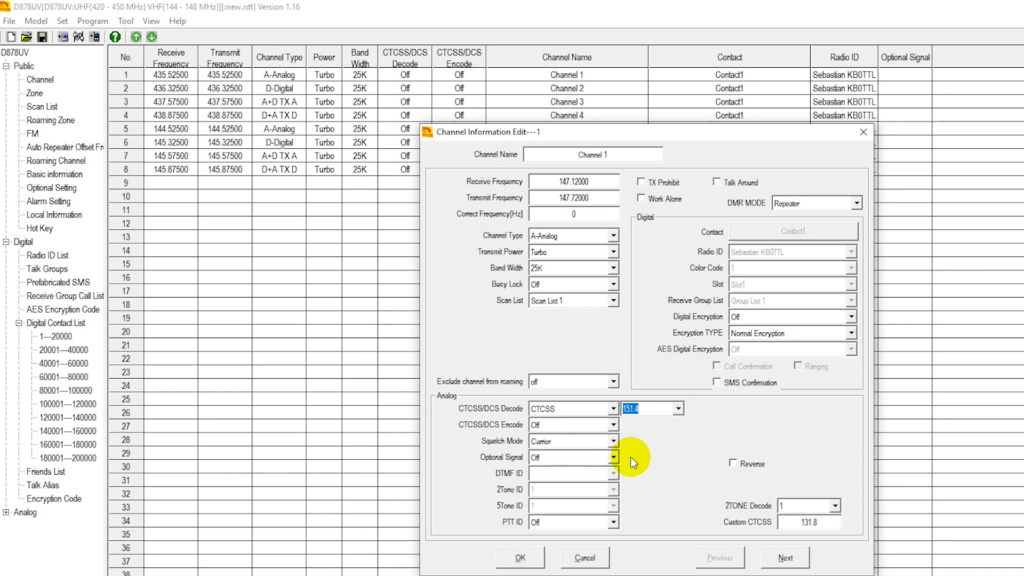
left_click(615, 425)
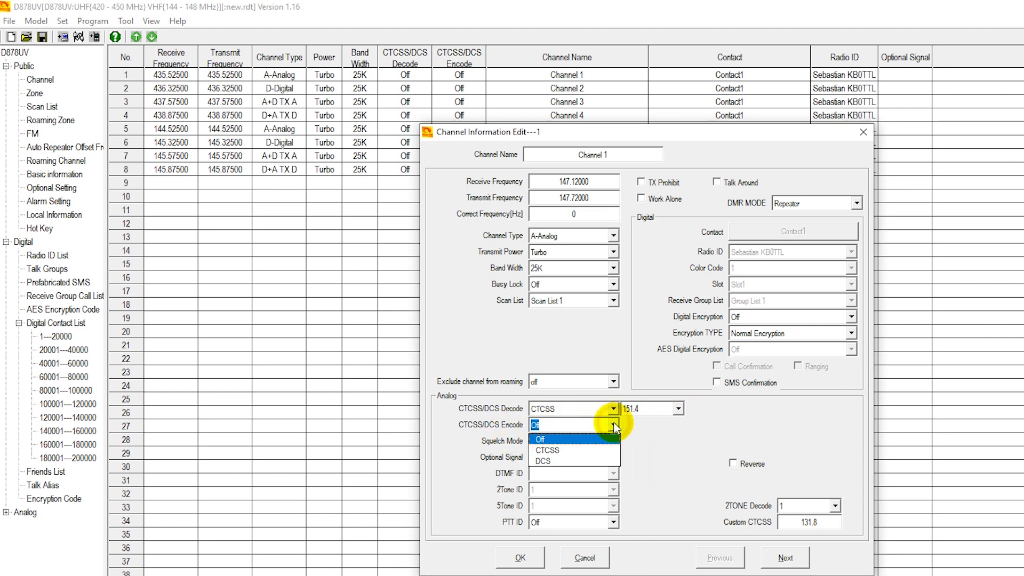
left_click(584, 443)
left_click(680, 424)
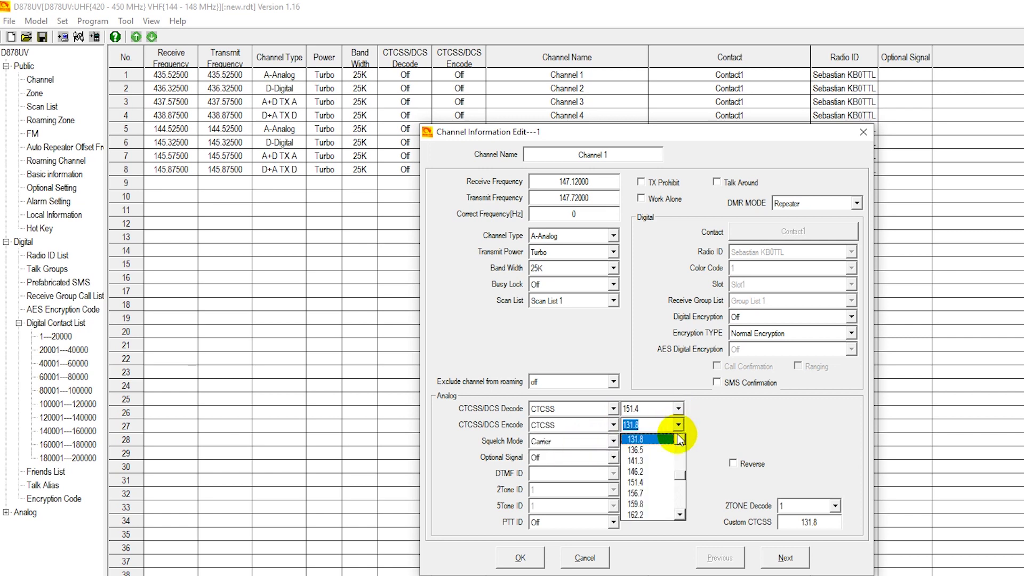
left_click(649, 482)
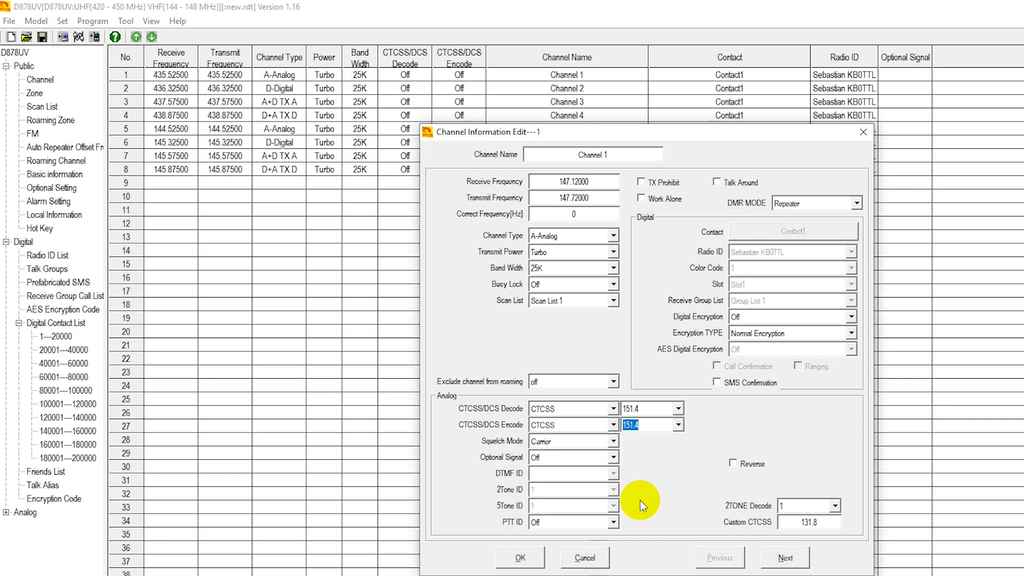
Save Channel 1 and open Channel 2 (436.32500, digital) for editing.
left_click(539, 558)
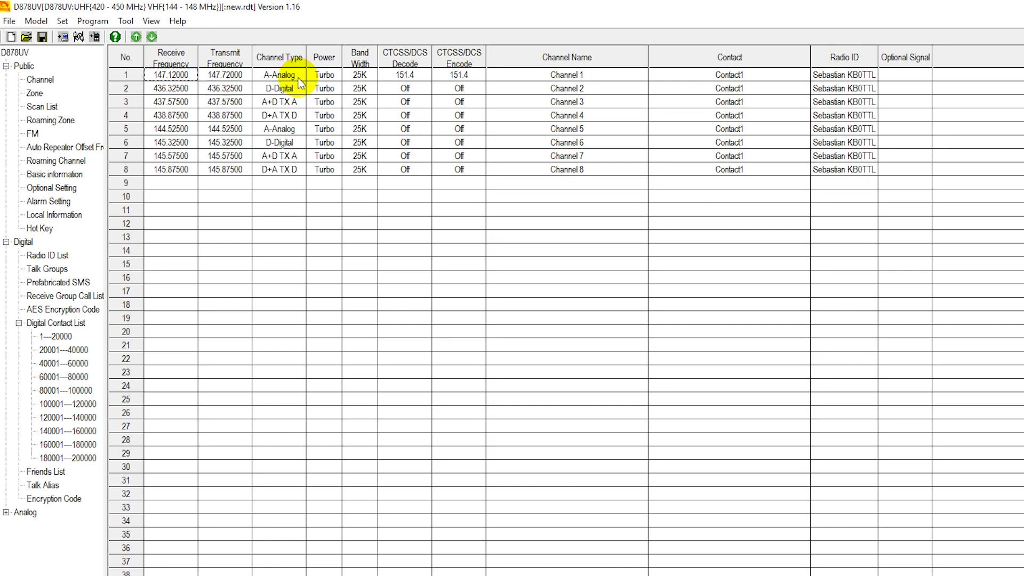
double_click(175, 87)
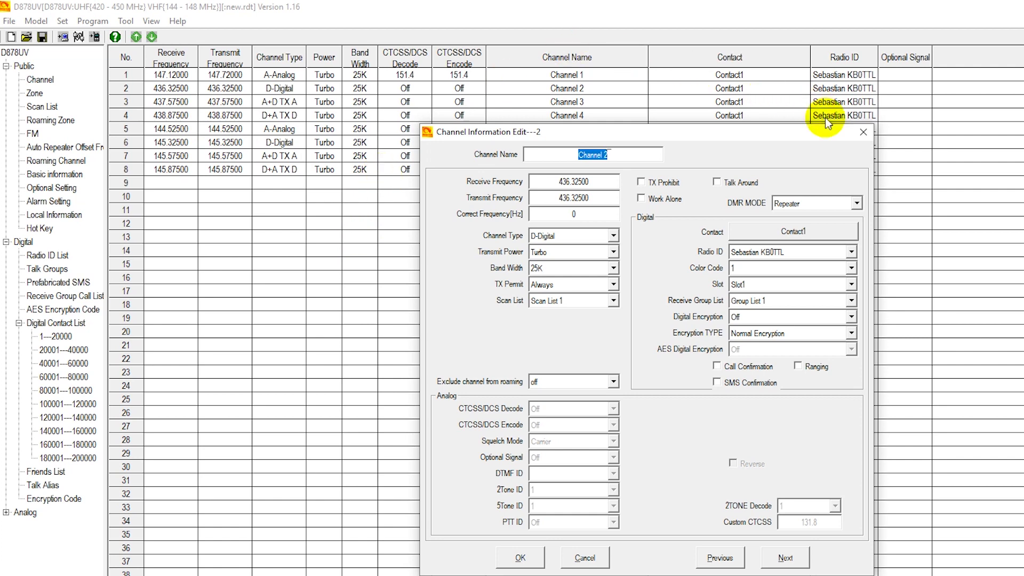
Close Channel 2's editor unchanged and return to the Raymore, MO RepeaterBook page.
left_click(861, 134)
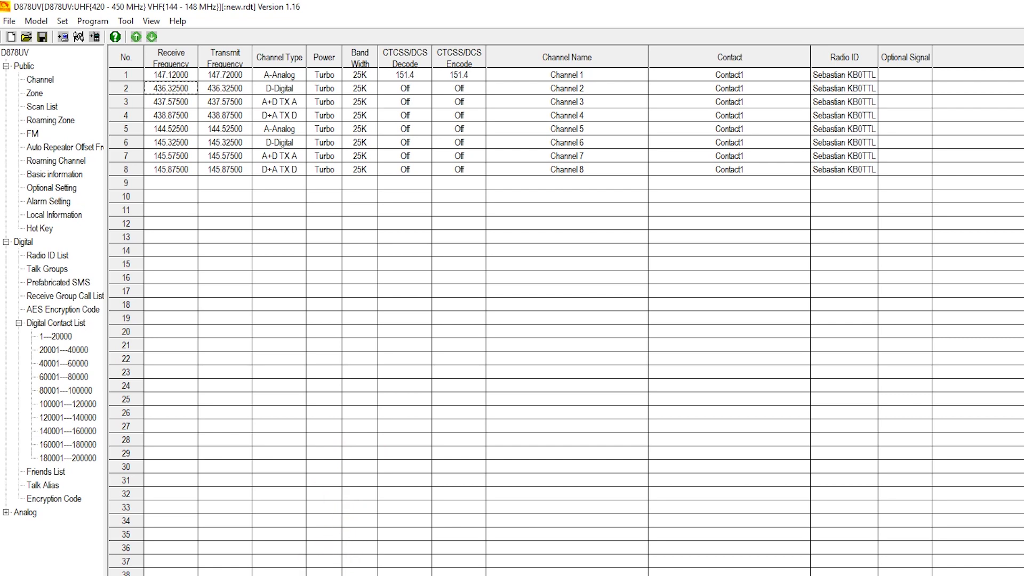
key("alt+Tab")
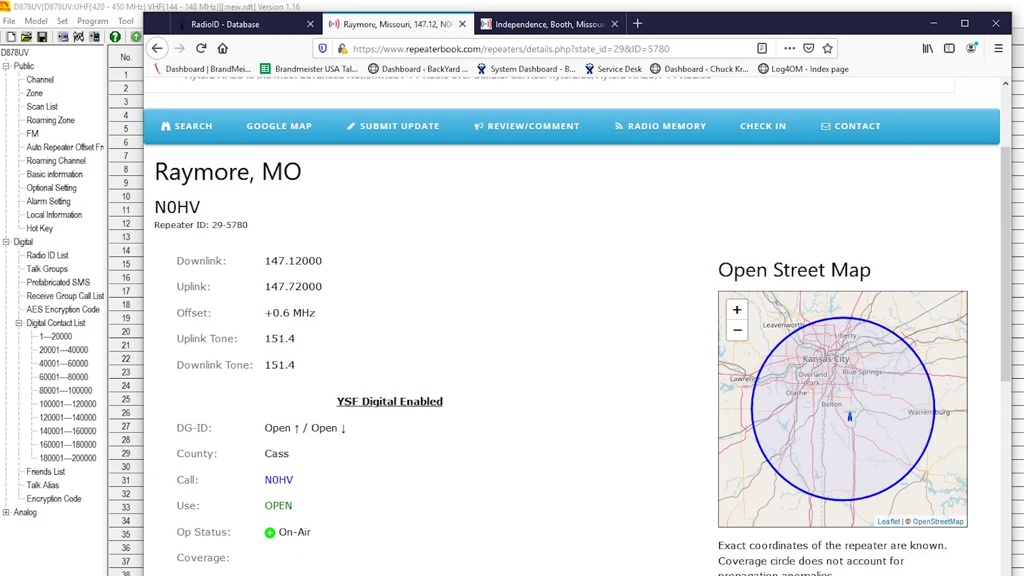
View RadioID.net's database dump files, including user.csv, then return to the CPS.
left_click(235, 24)
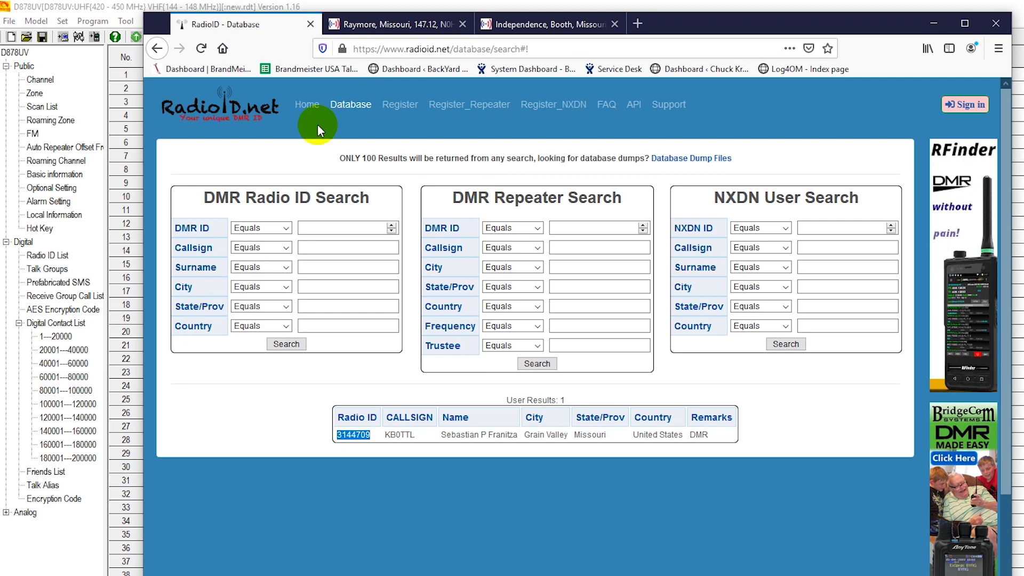
left_click(667, 163)
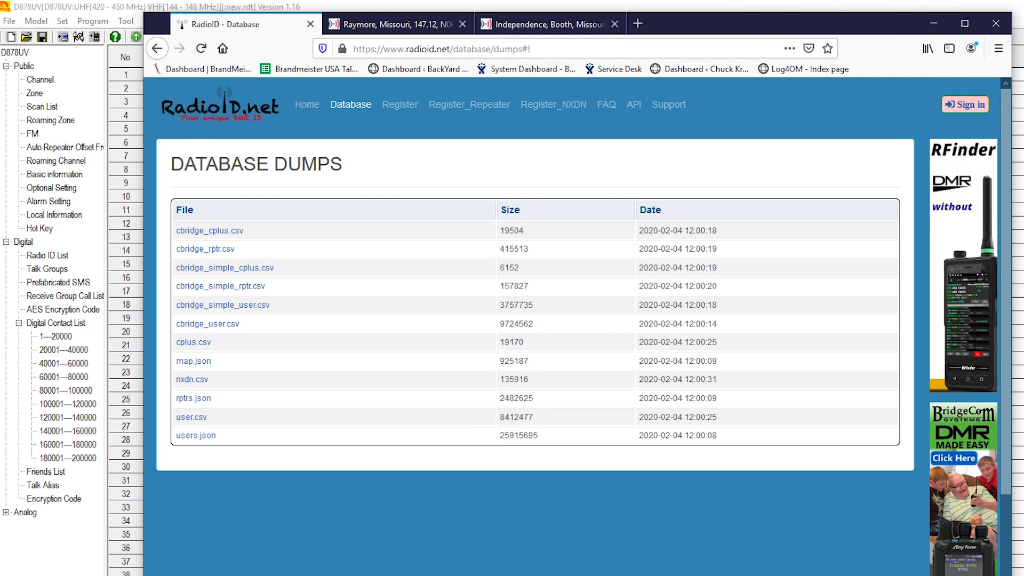
left_click(1016, 115)
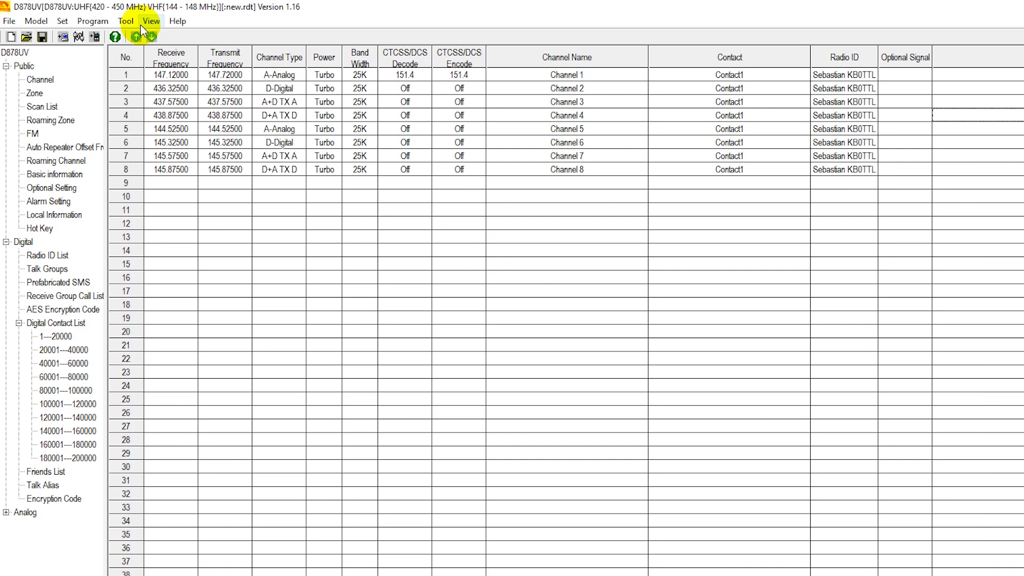
Under Tool > Import, load Desktop\DEMOS\DigitalContactList.CSV as the digital contact list.
left_click(126, 21)
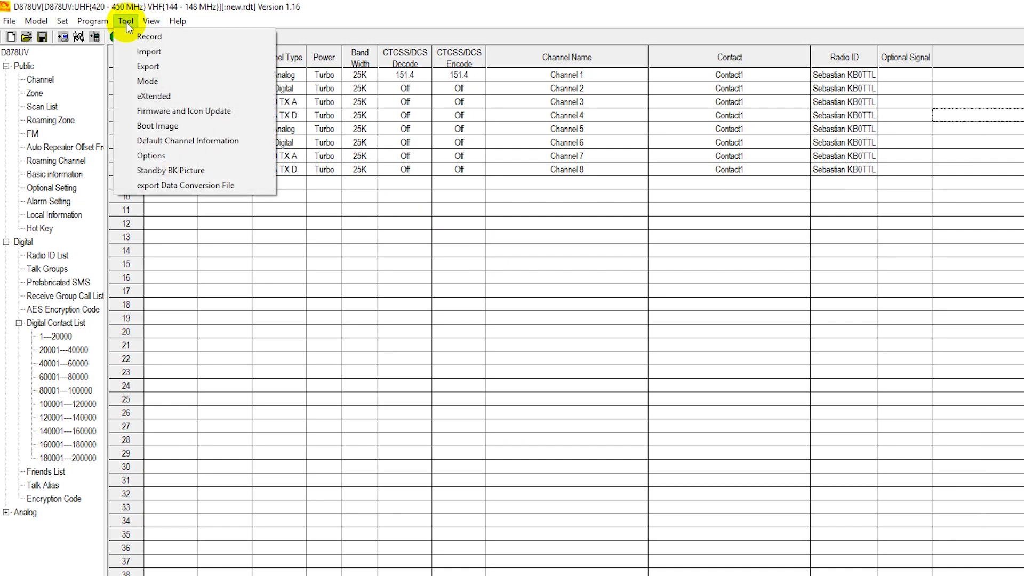
left_click(149, 50)
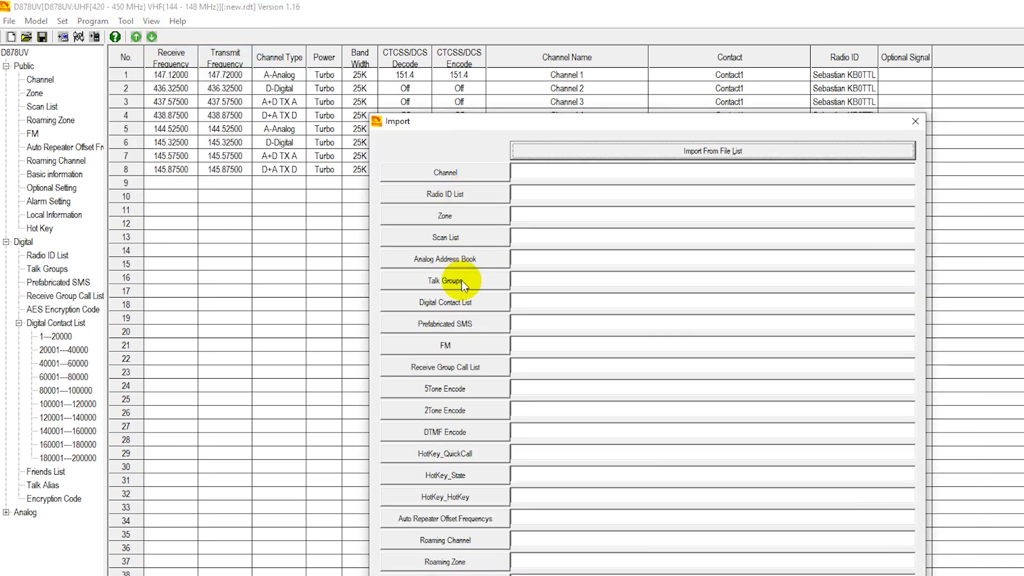
left_click(477, 299)
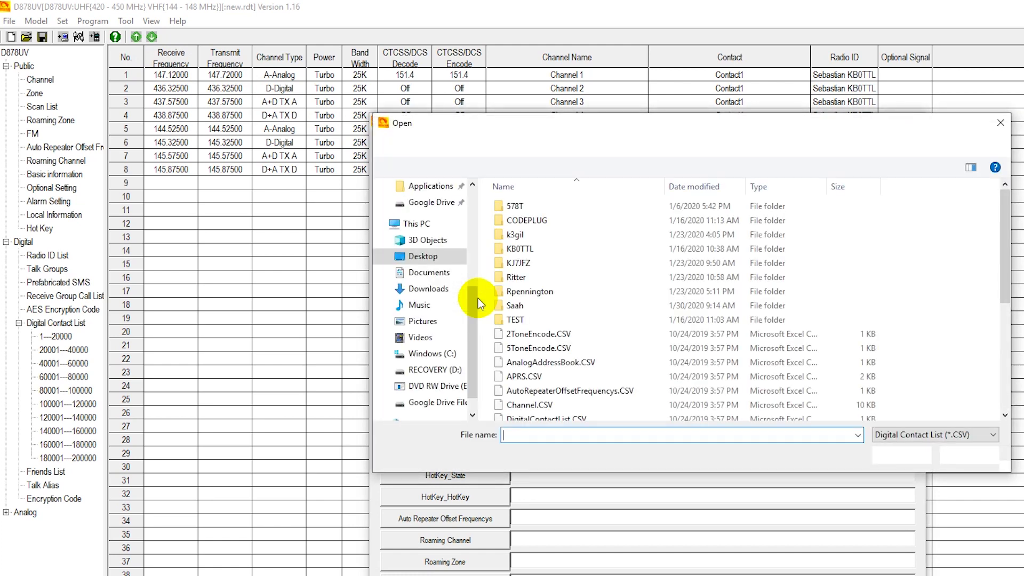
left_click(424, 257)
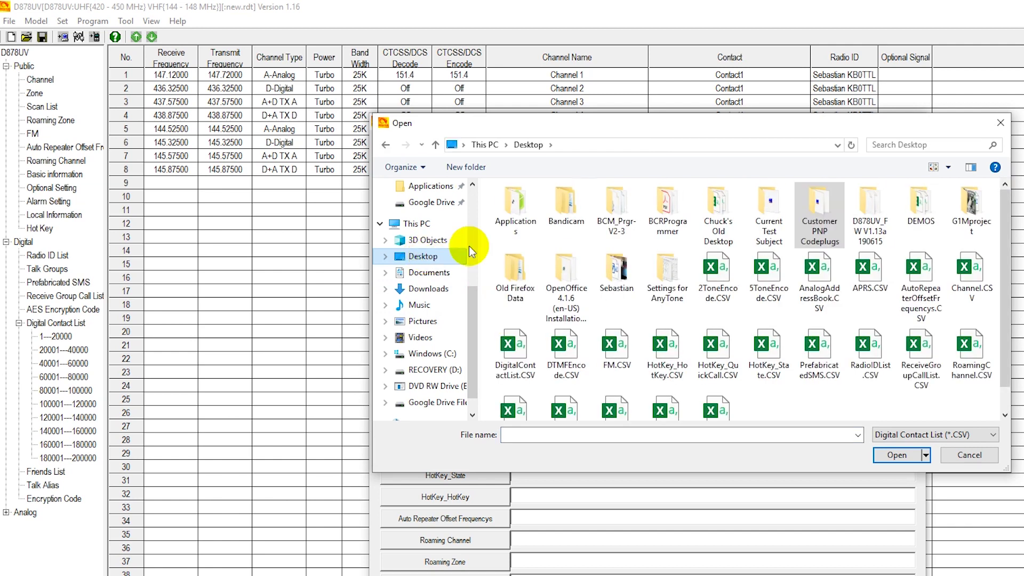
left_click(924, 190)
double_click(925, 190)
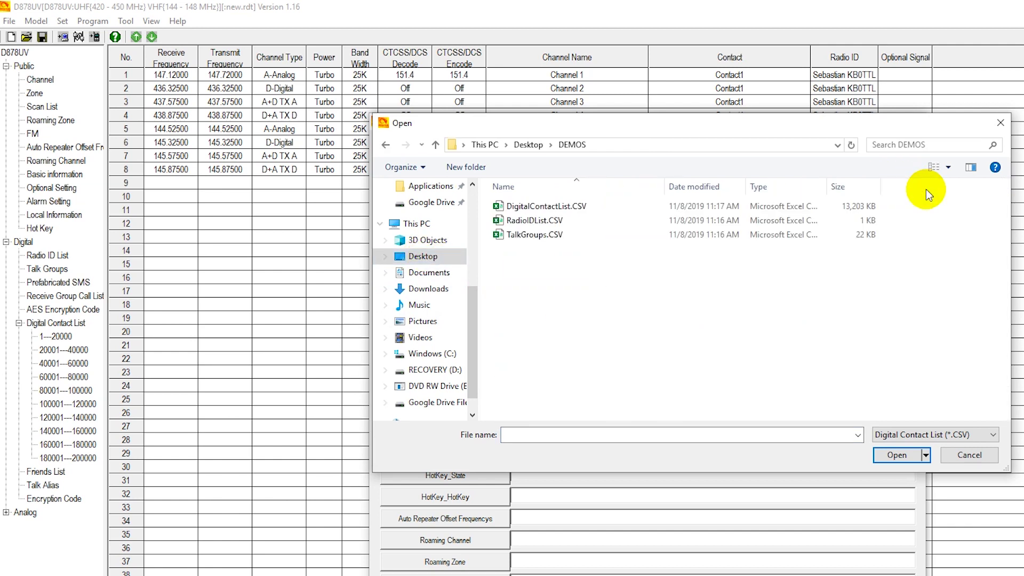
left_click(571, 206)
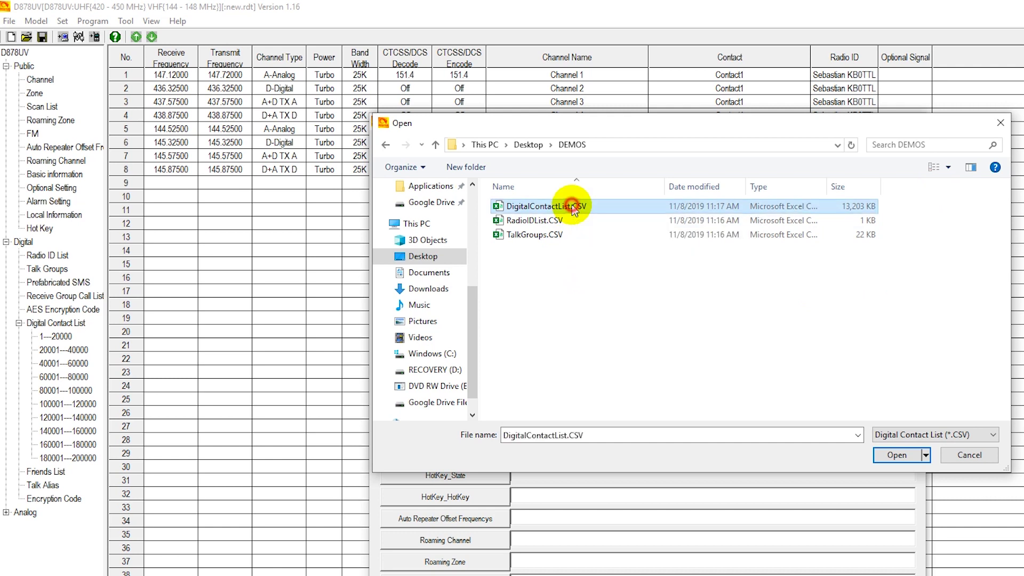
left_click(895, 454)
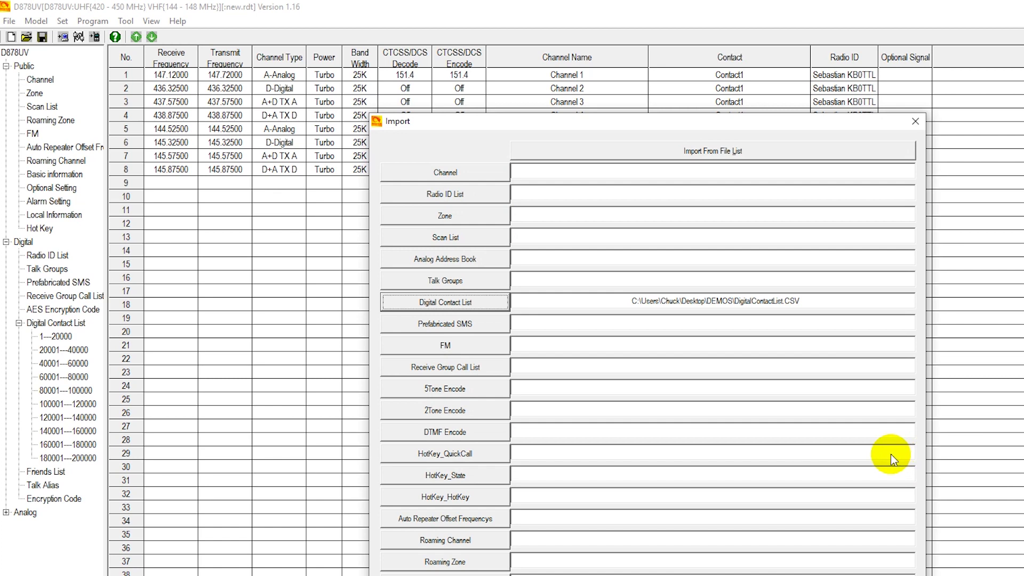
Load TalkGroups.CSV for the talk groups import and return to the RadioID.net dumps page.
left_click(434, 282)
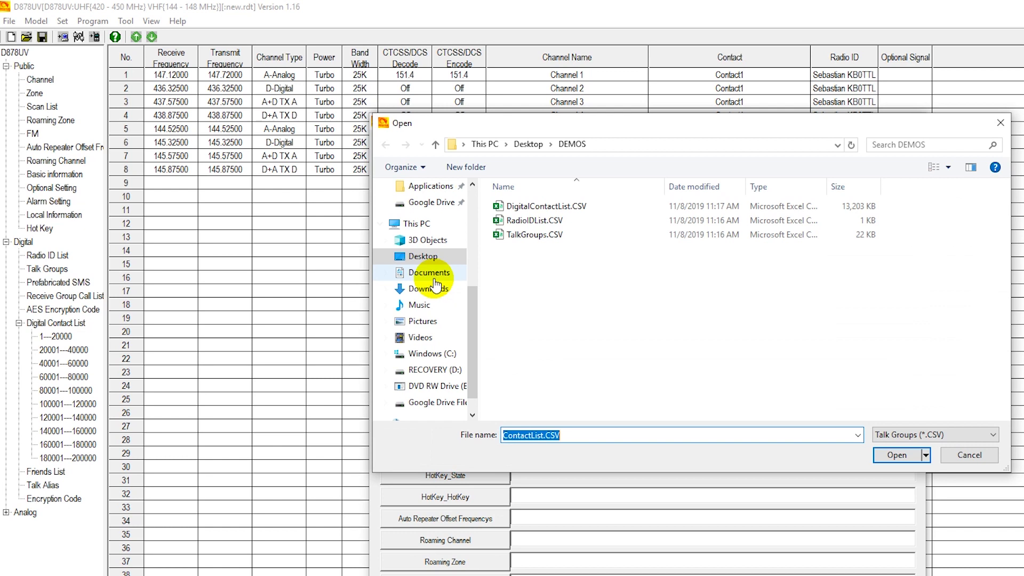
left_click(516, 240)
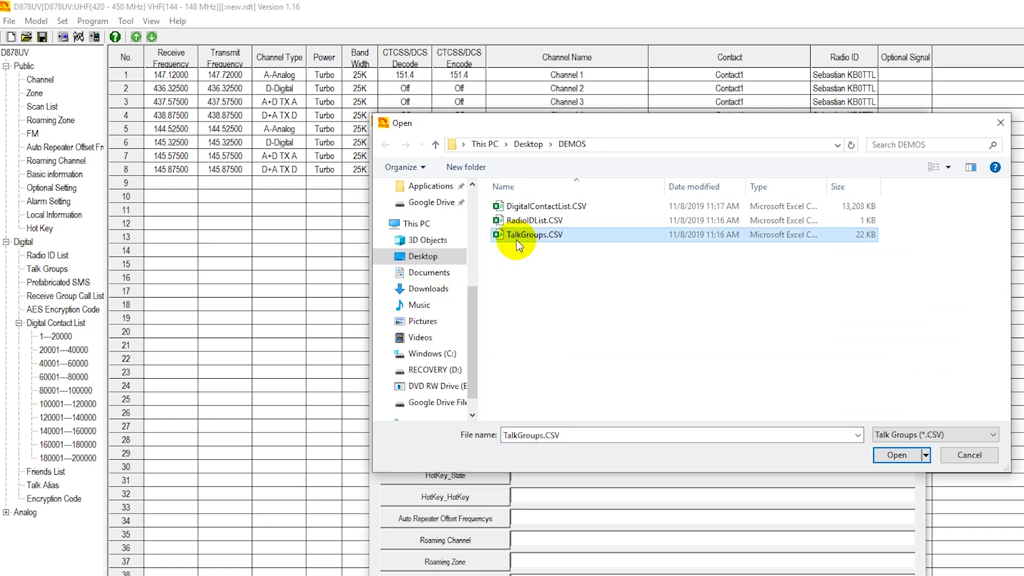
left_click(899, 454)
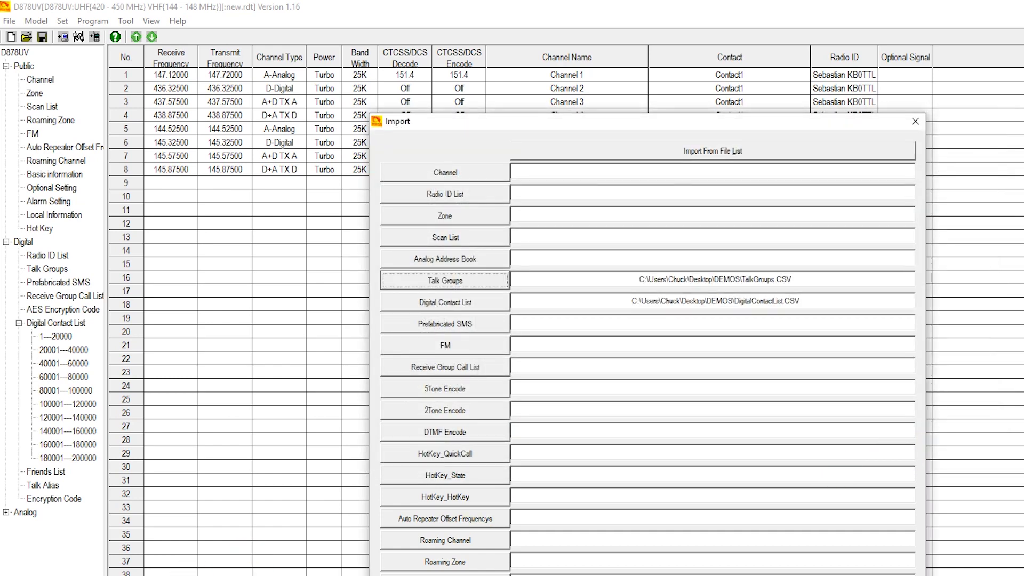
key("alt+Tab")
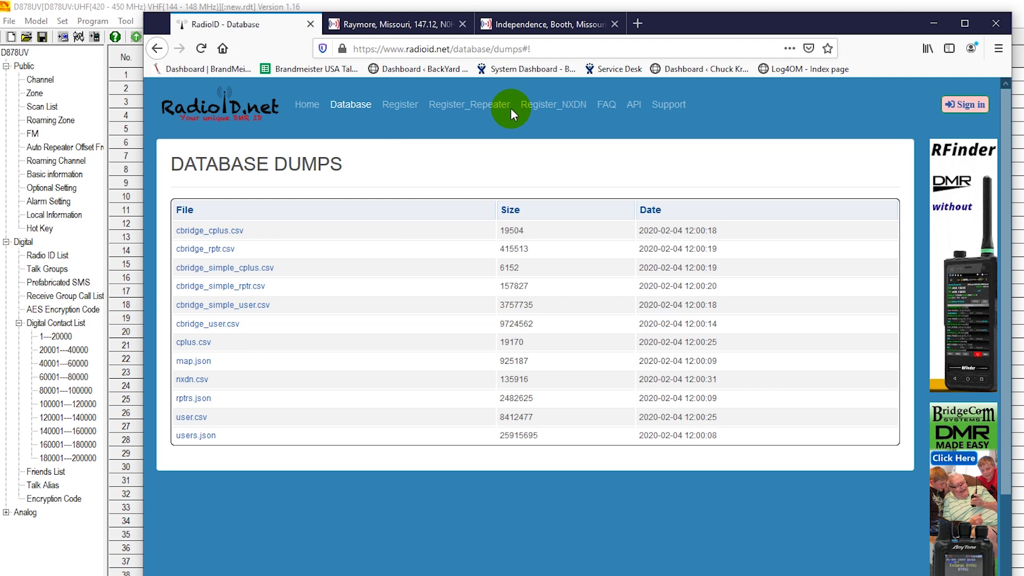
Search 'brandmeister talkg groups csv' and reach BrandMeister's Talkgroups list through DMR For Dummies.
left_click(639, 24)
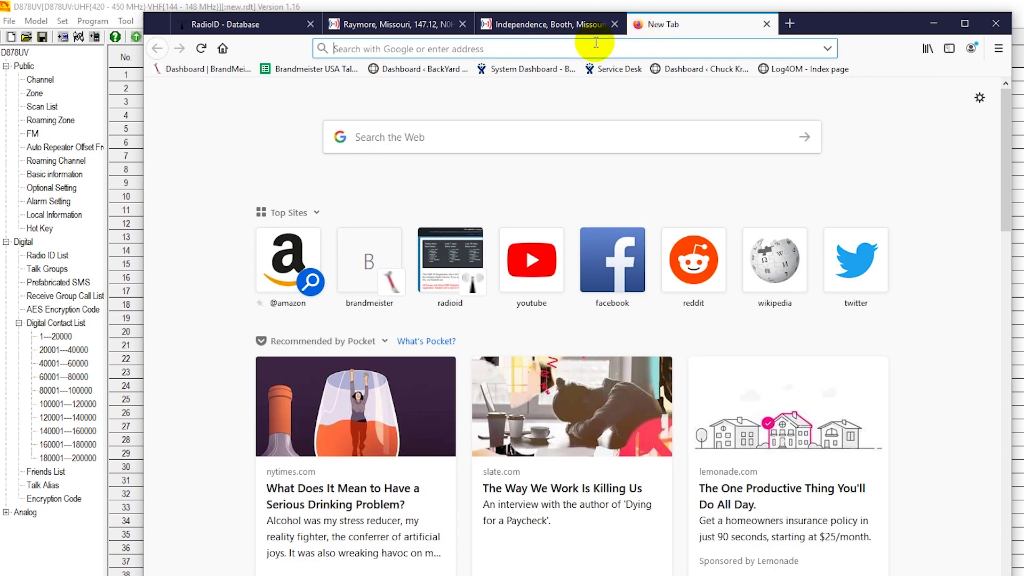
left_click(534, 143)
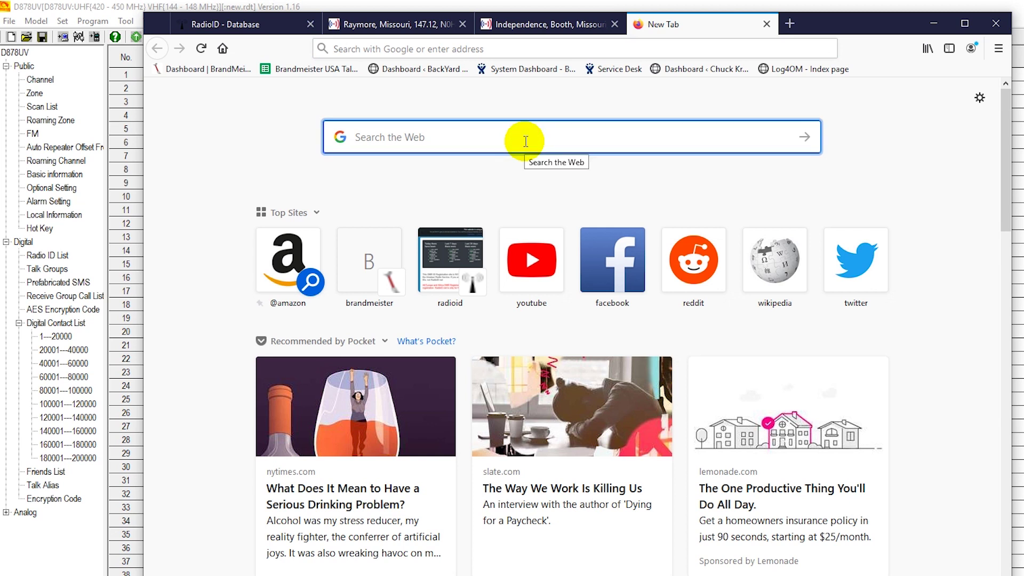
type("br")
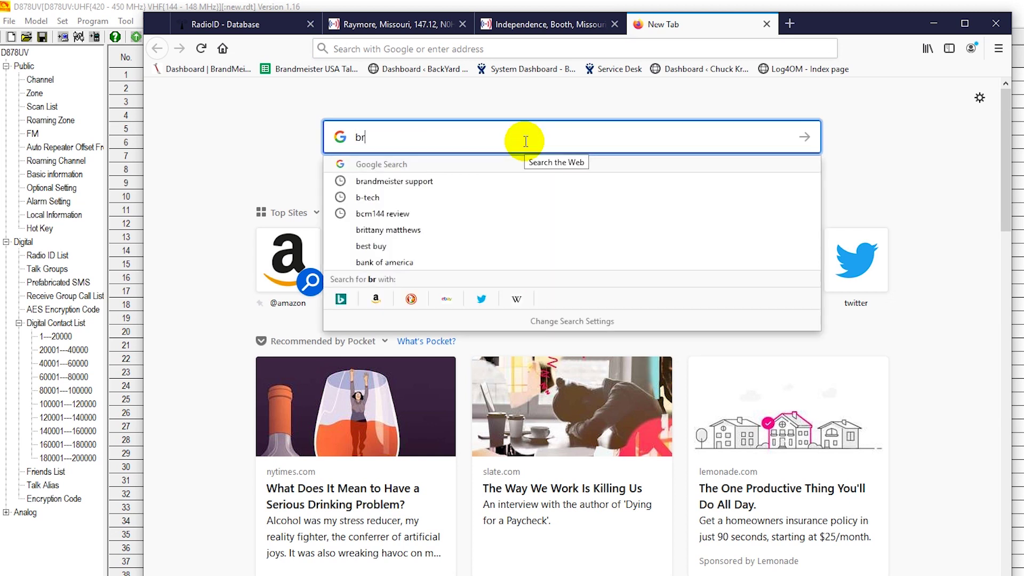
type("andmeister ")
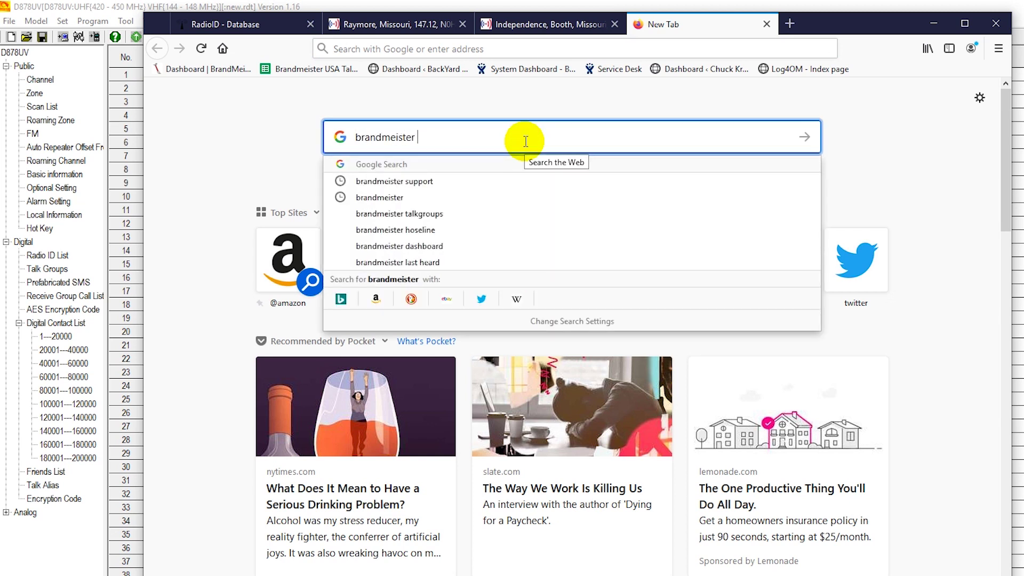
type("talkg gro")
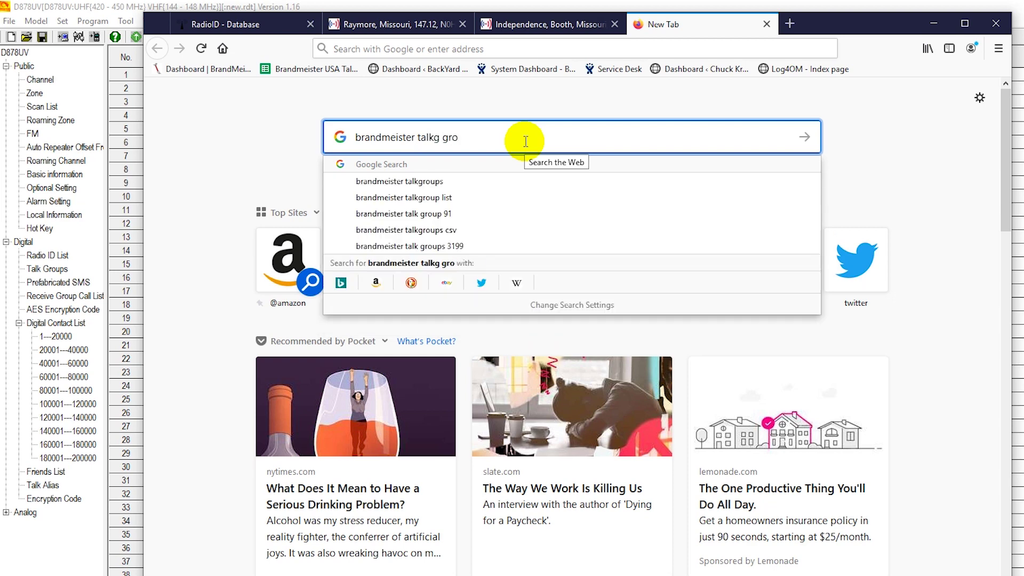
type("ups cs")
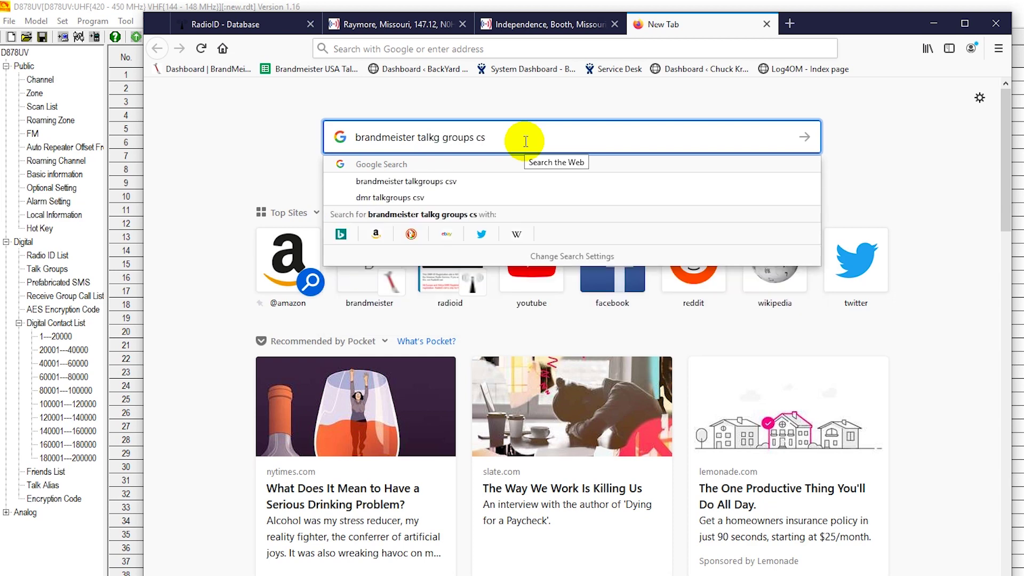
type("v")
key("Return")
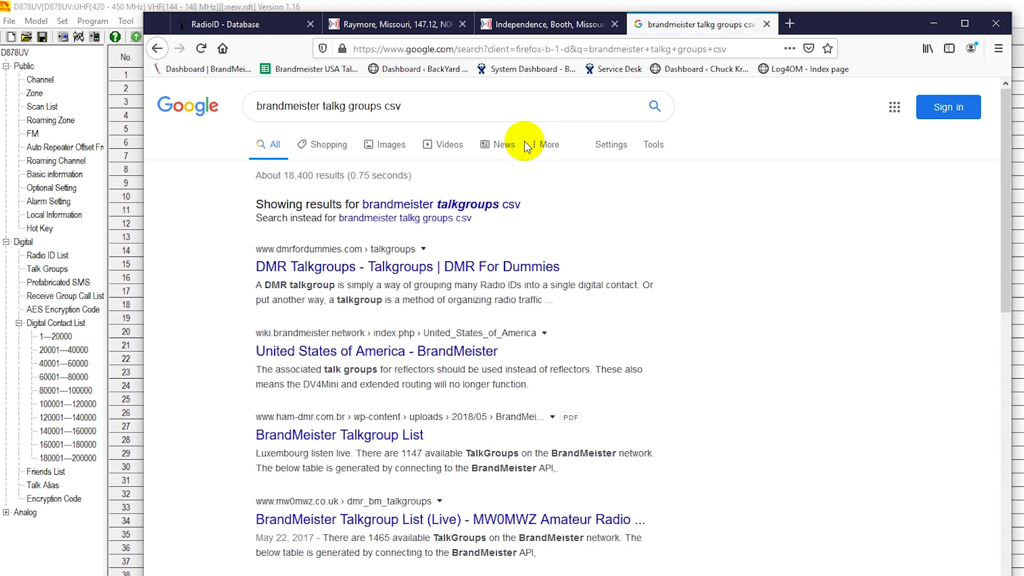
left_click(523, 140)
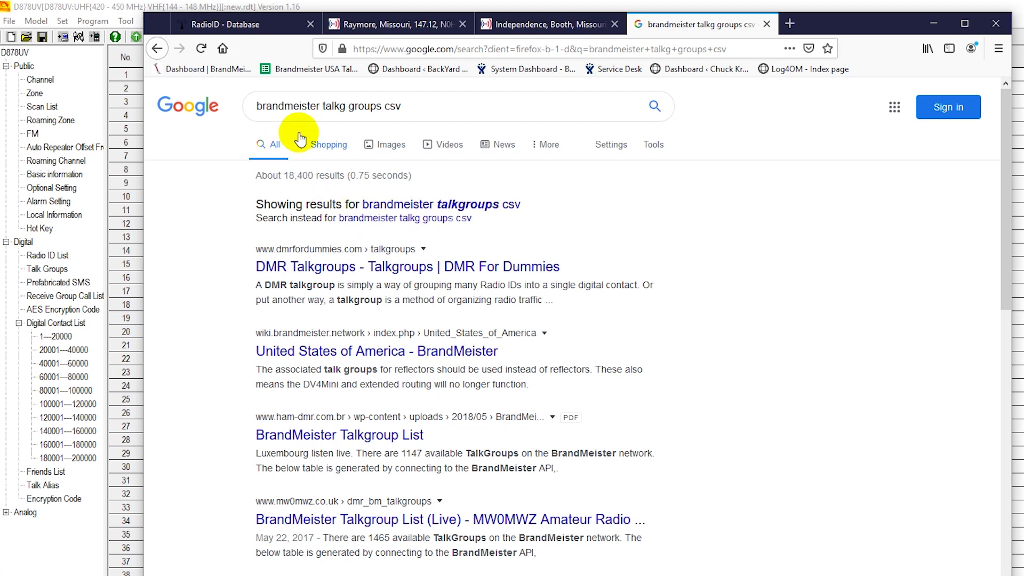
left_click(326, 270)
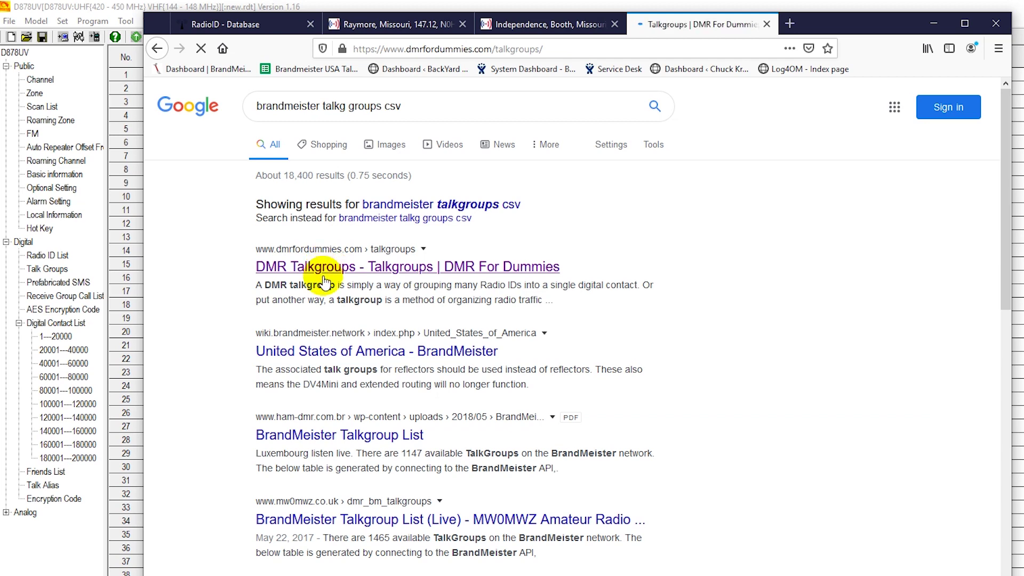
scroll(547, 366, "down", 6)
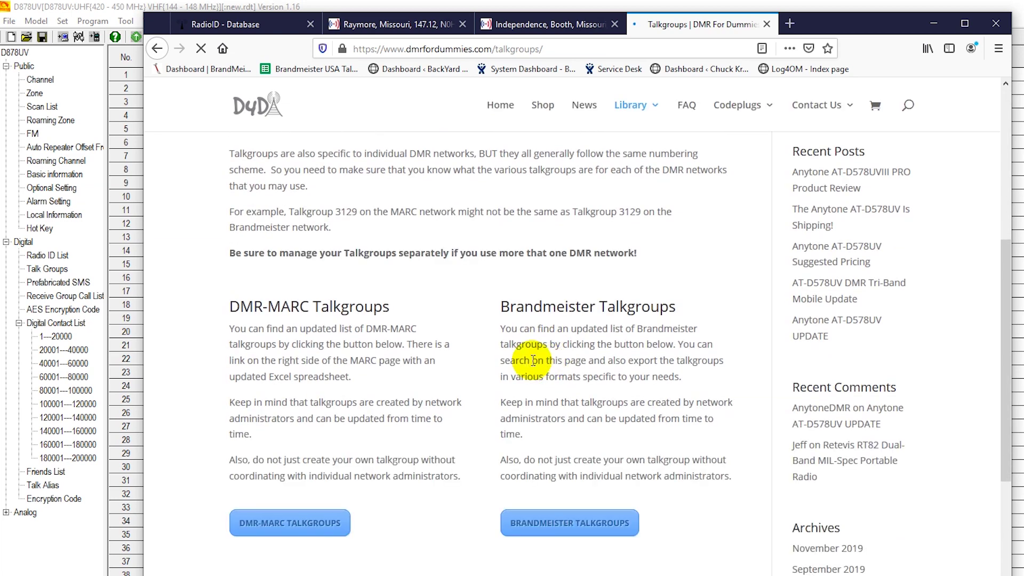
left_click(597, 525)
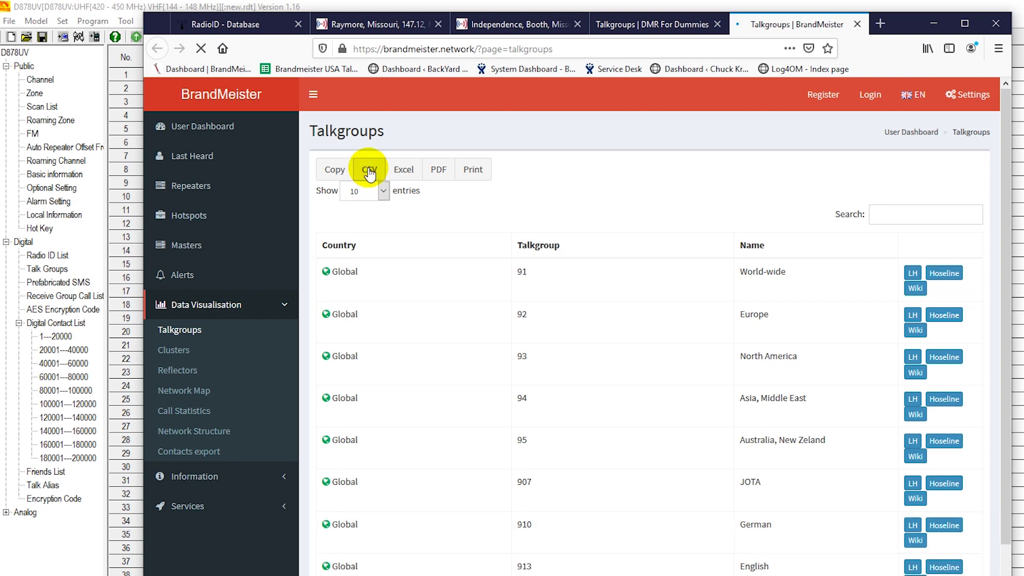
left_click(369, 171)
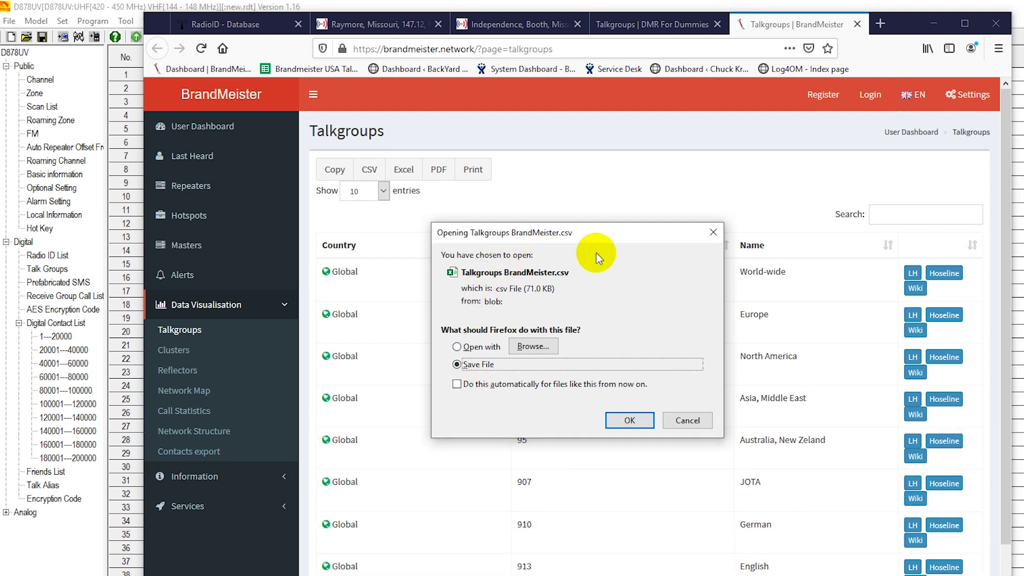
left_click(714, 234)
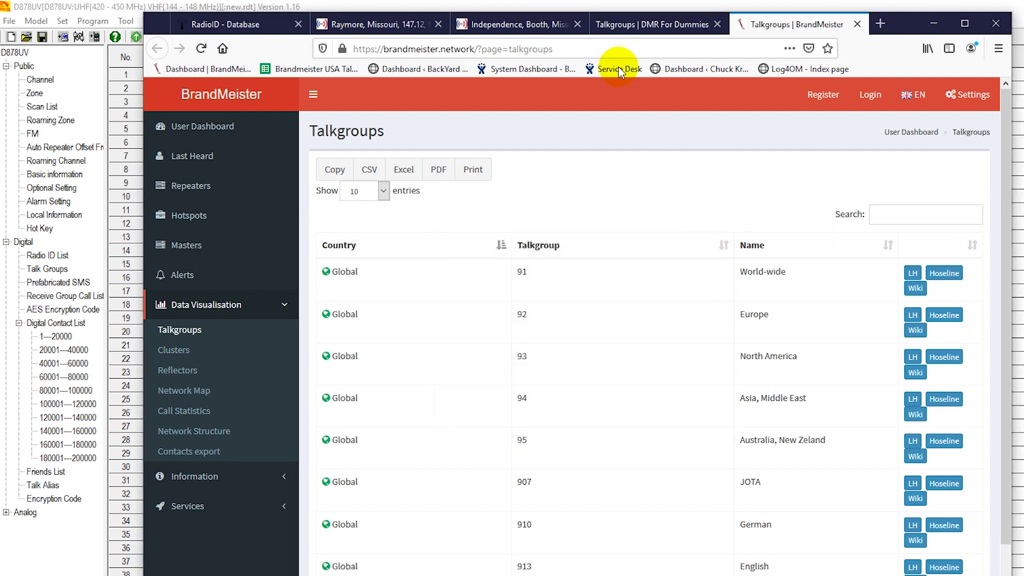
Import TalkGroups.CSV and DigitalContactList.CSV so the channels show World-wide as their contact.
key("alt+Tab")
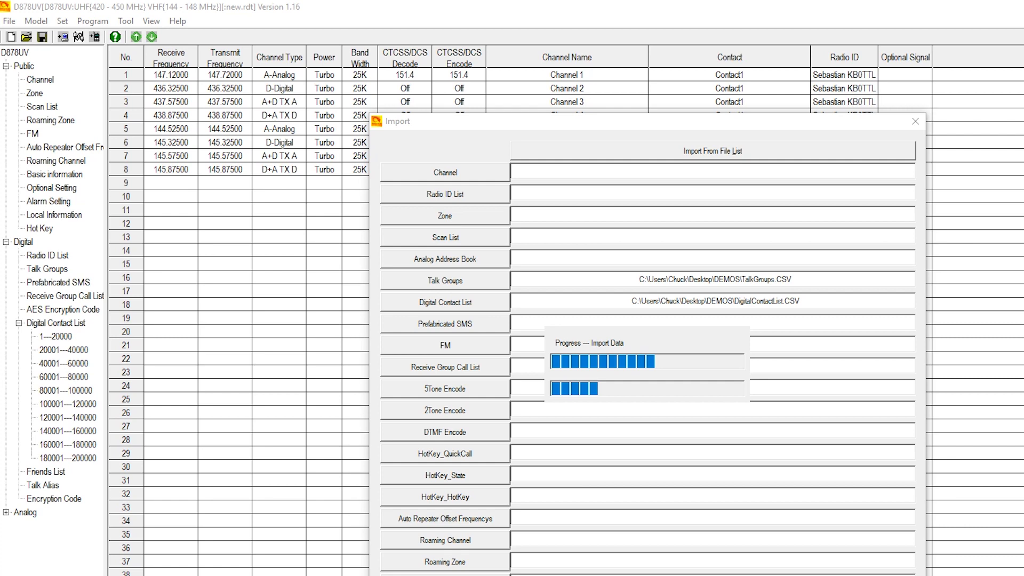
left_click(370, 331)
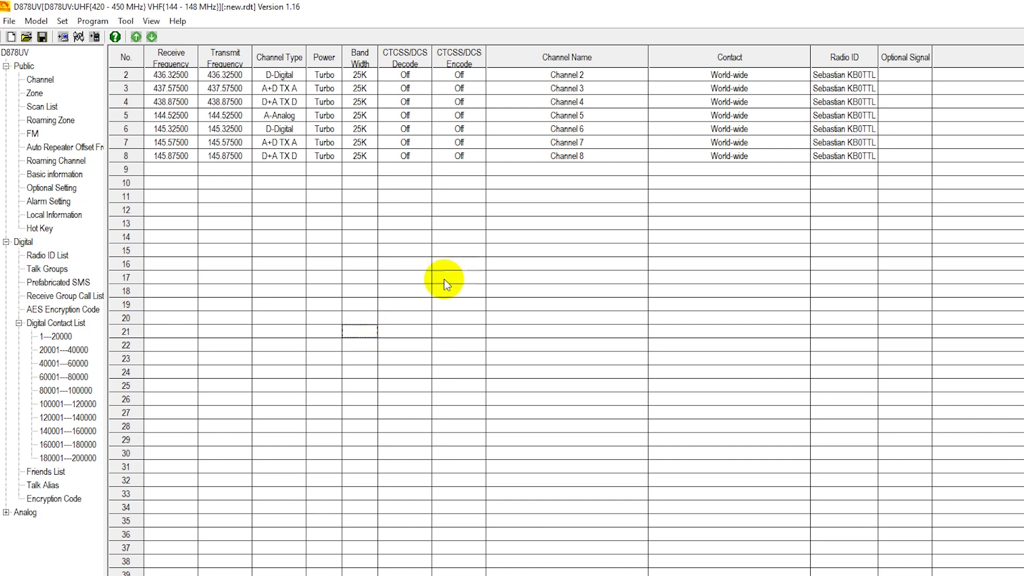
left_click(52, 270)
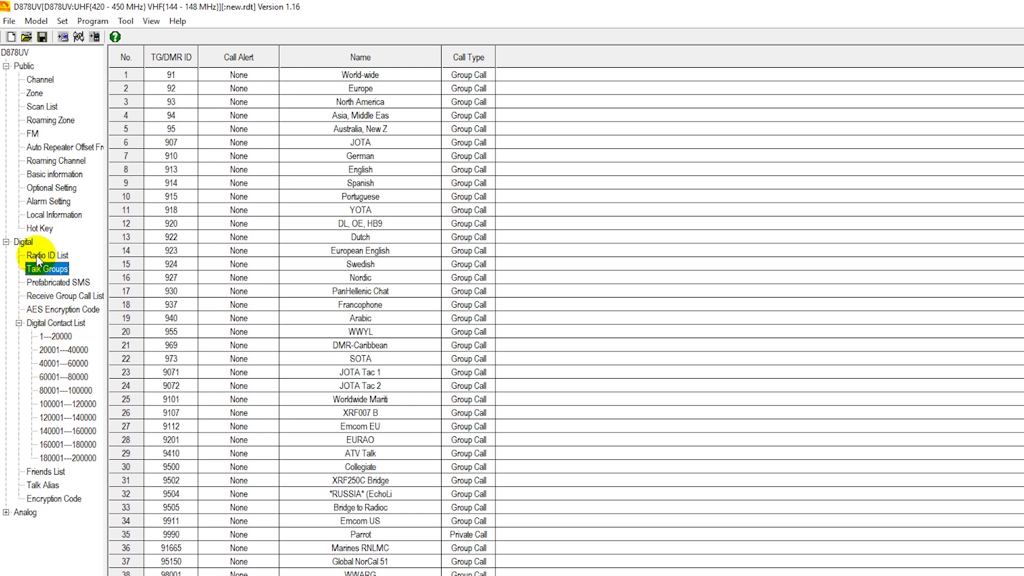
left_click(46, 82)
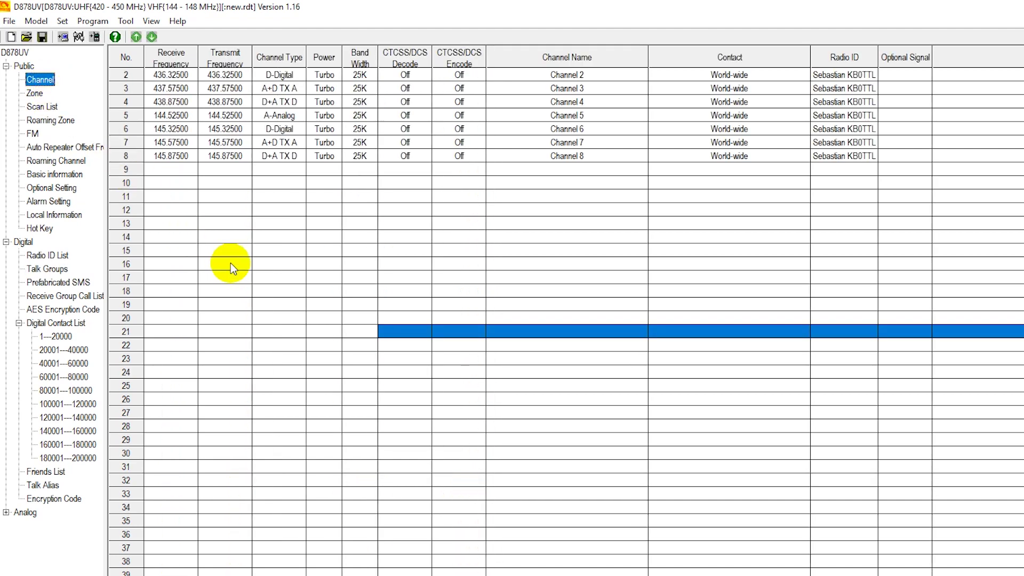
Open channel 3's edit window, then bring the BrandMeister Talkgroups page back in front.
double_click(170, 85)
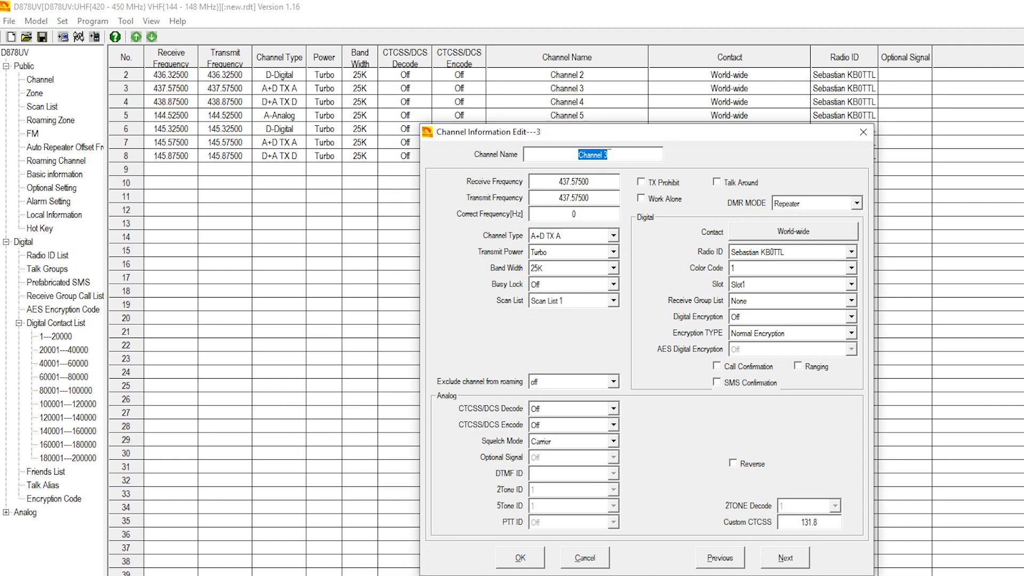
key("alt+Tab")
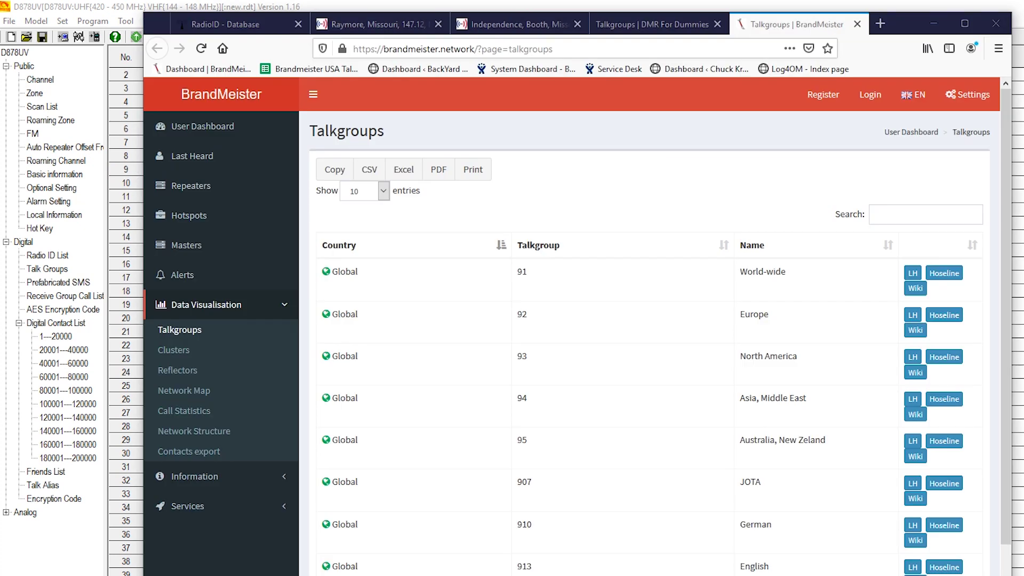
Review the Independence, MO Booth repeater's frequencies, color code 4 and static talkgroups beside the CPS.
left_click(543, 27)
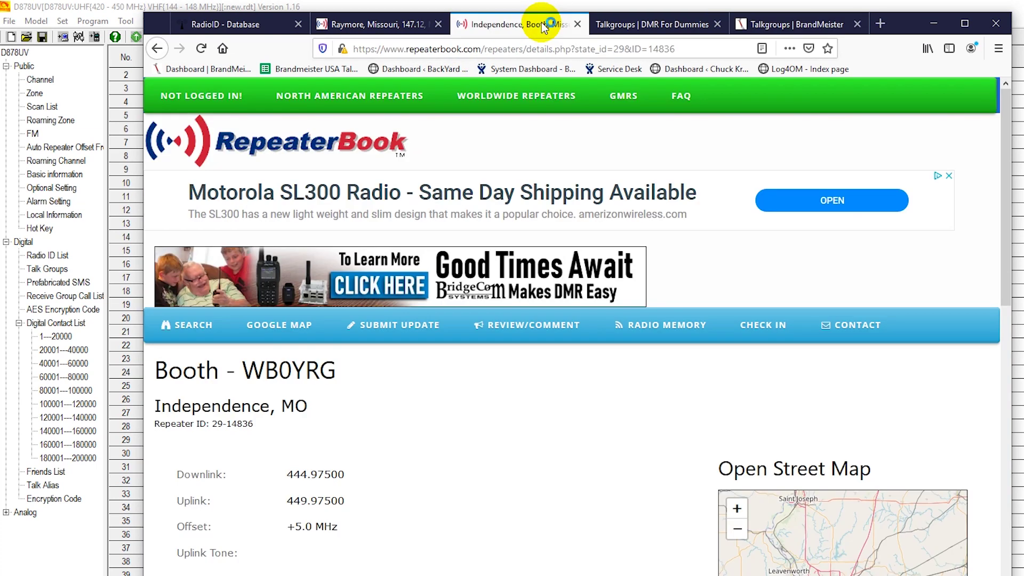
scroll(528, 394, "down", 2)
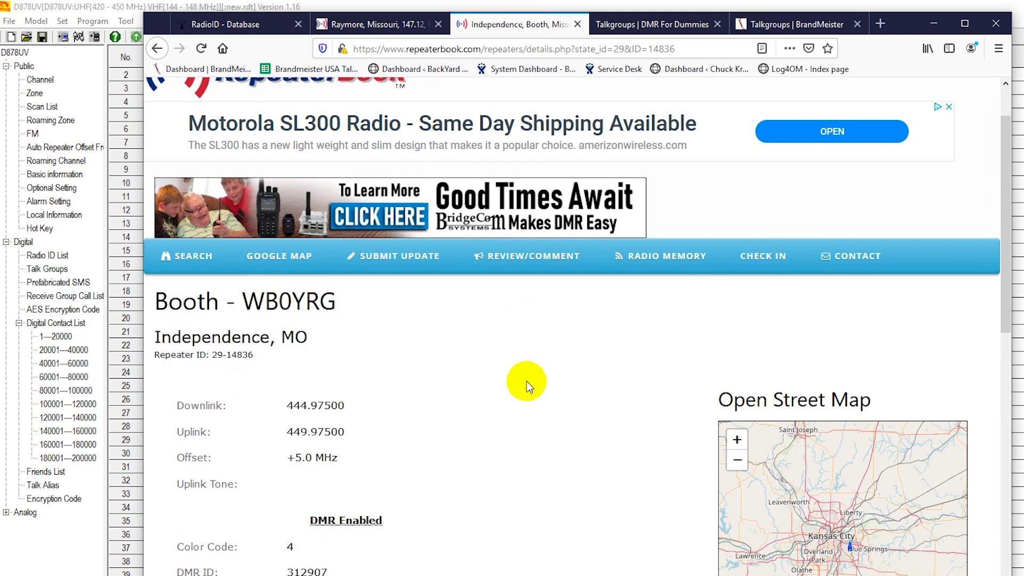
scroll(526, 381, "down", 4)
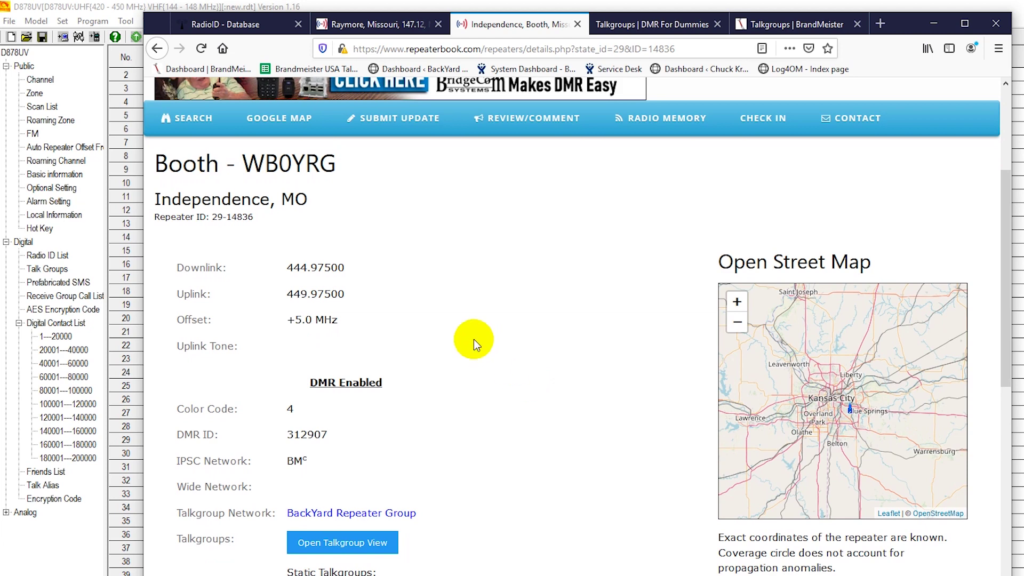
scroll(472, 340, "down", 2)
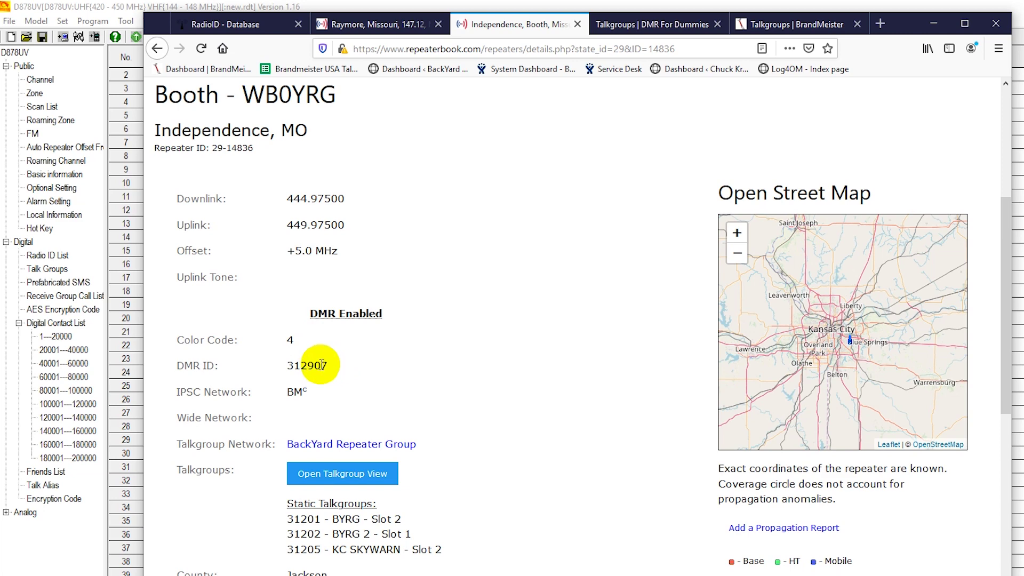
scroll(483, 472, "down", 2)
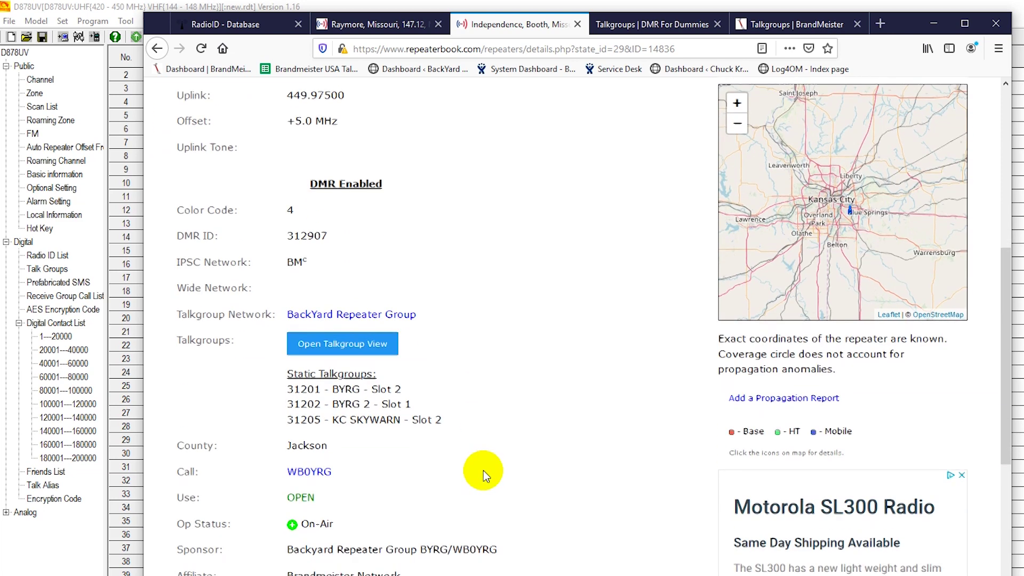
scroll(483, 470, "down", 1)
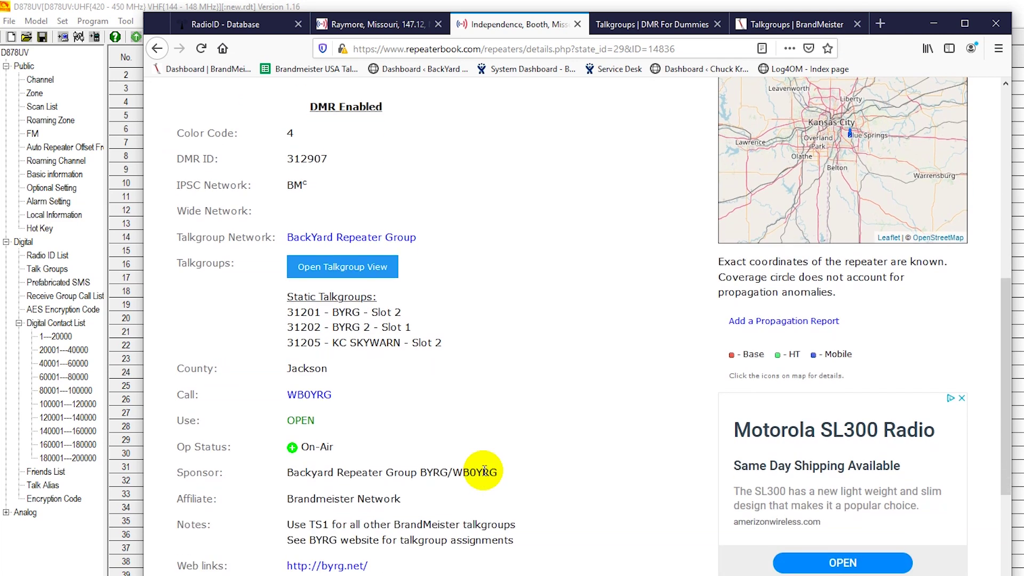
scroll(483, 472, "down", 1)
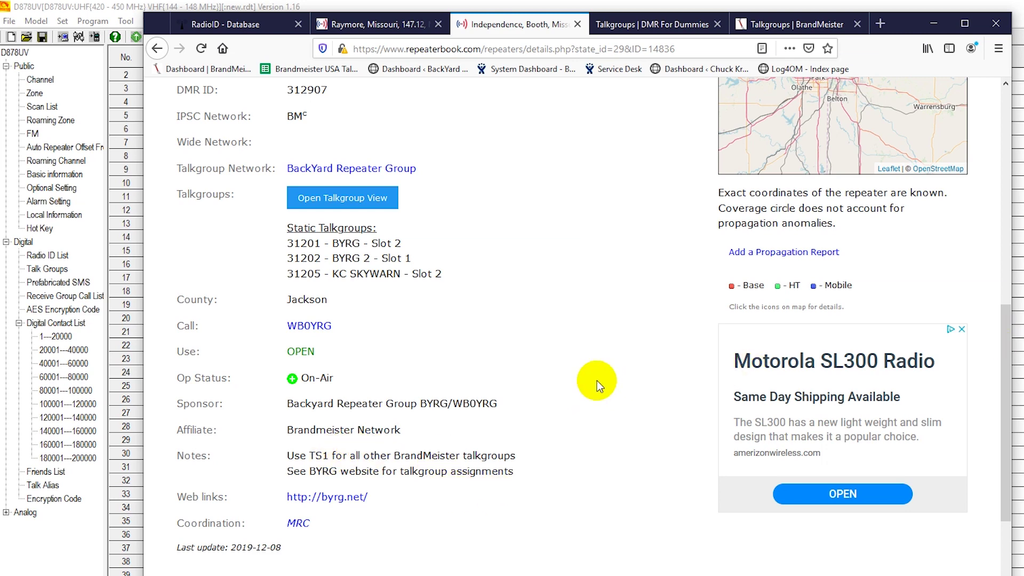
scroll(597, 379, "up", 4)
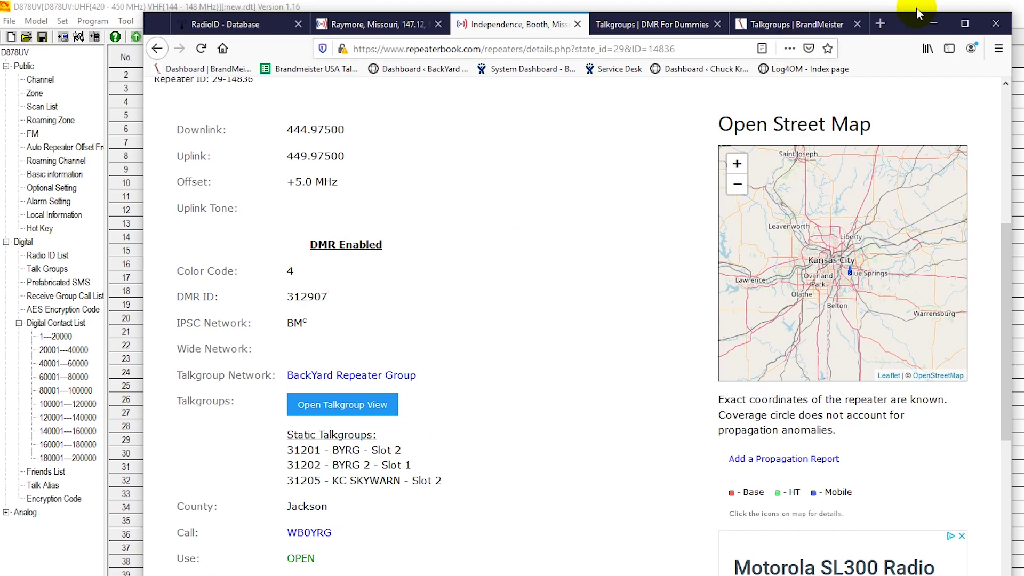
left_click_drag(900, 19, 1022, 236)
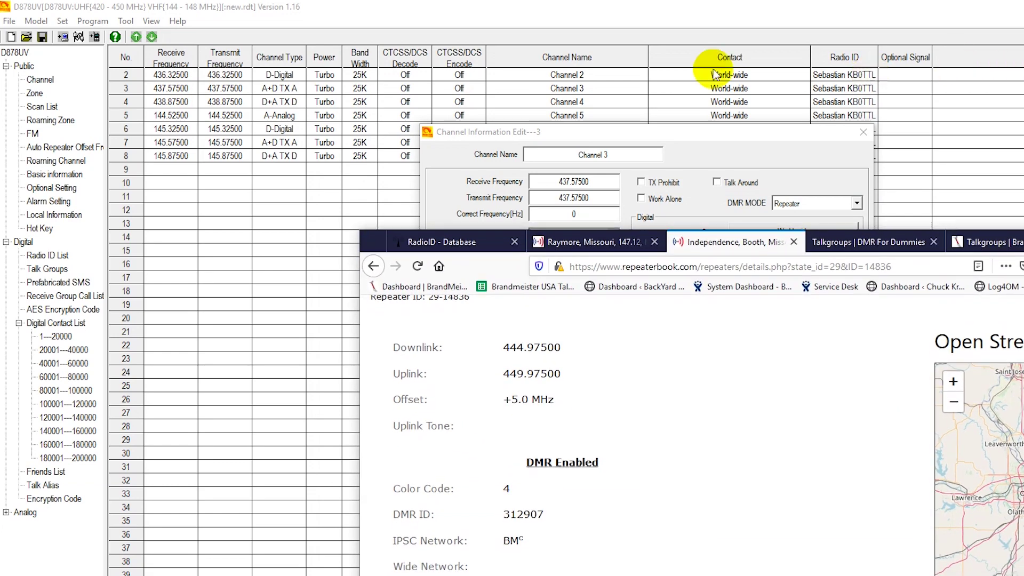
Set channel 3 to 444.975 receive, 449.974 transmit and color code 4.
double_click(574, 182)
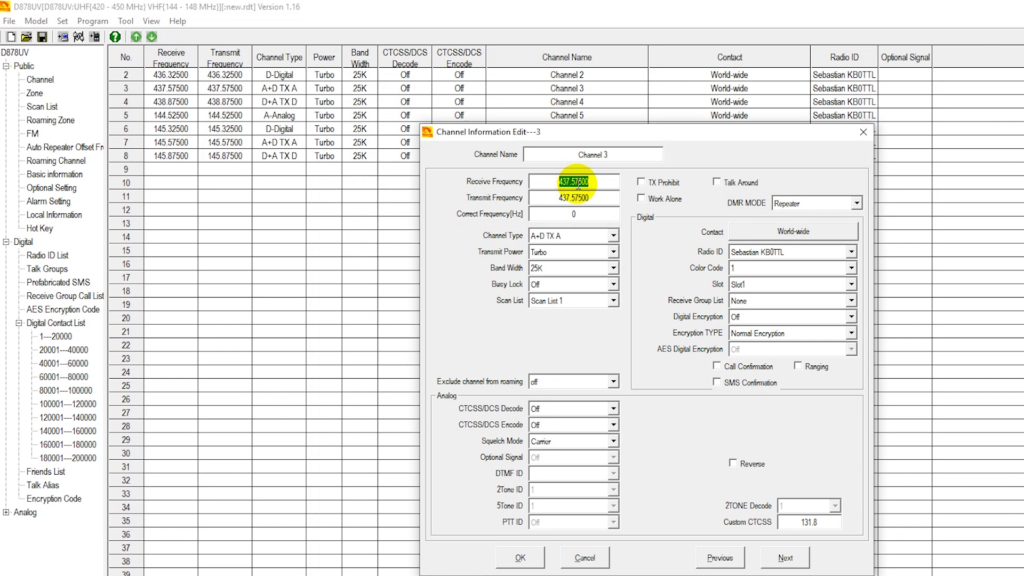
type("444.975")
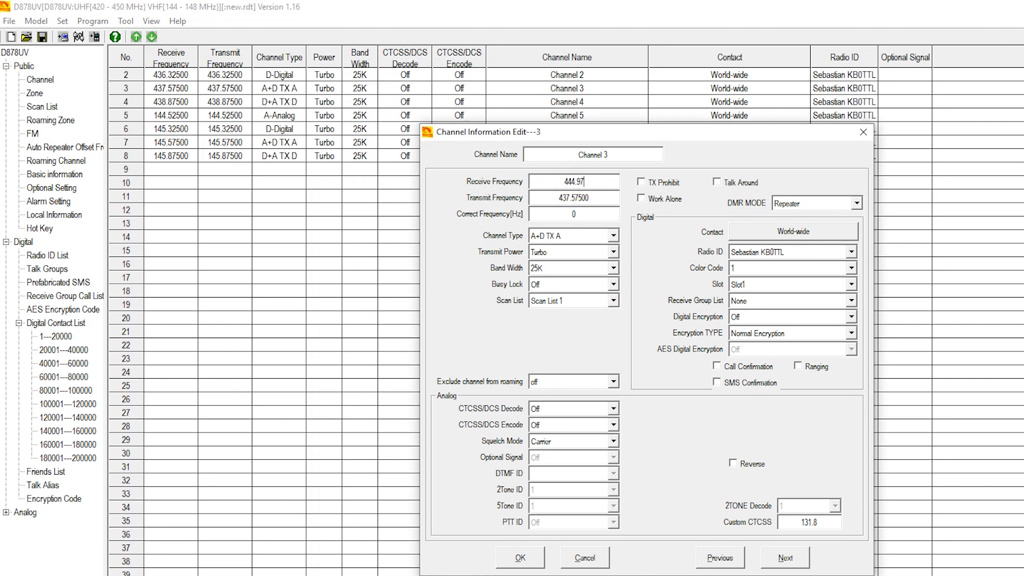
double_click(585, 195)
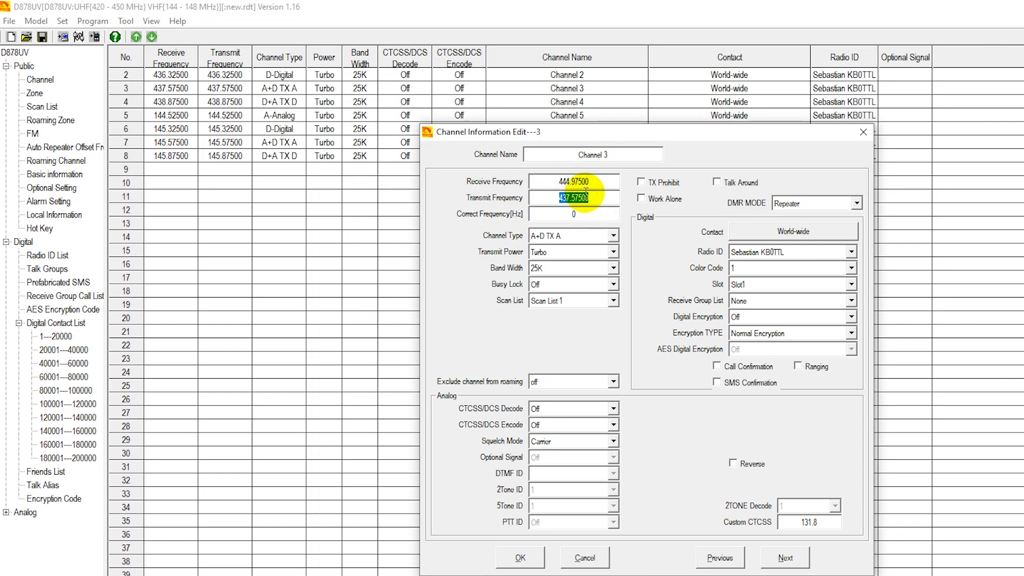
type("449.9")
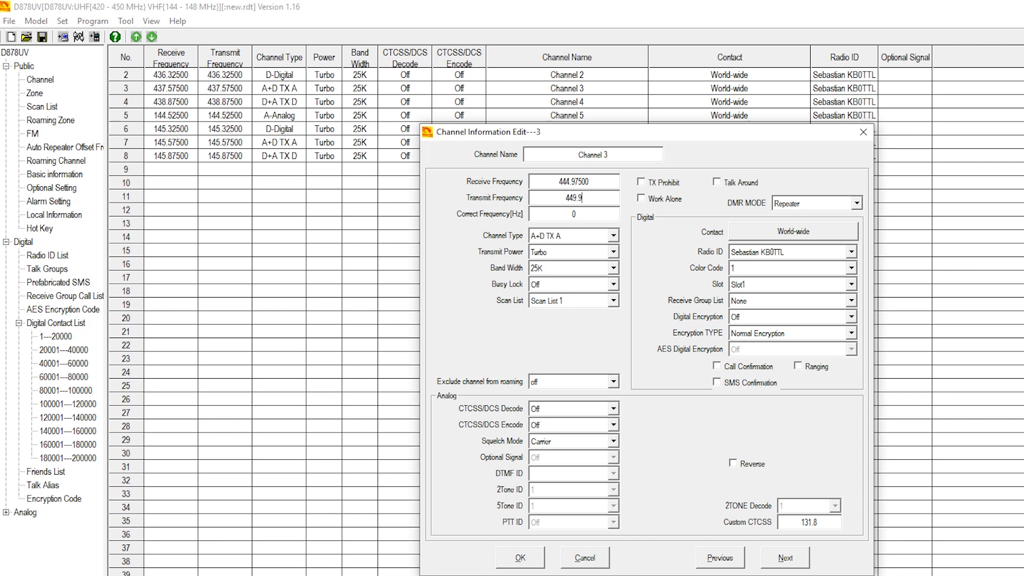
type("74")
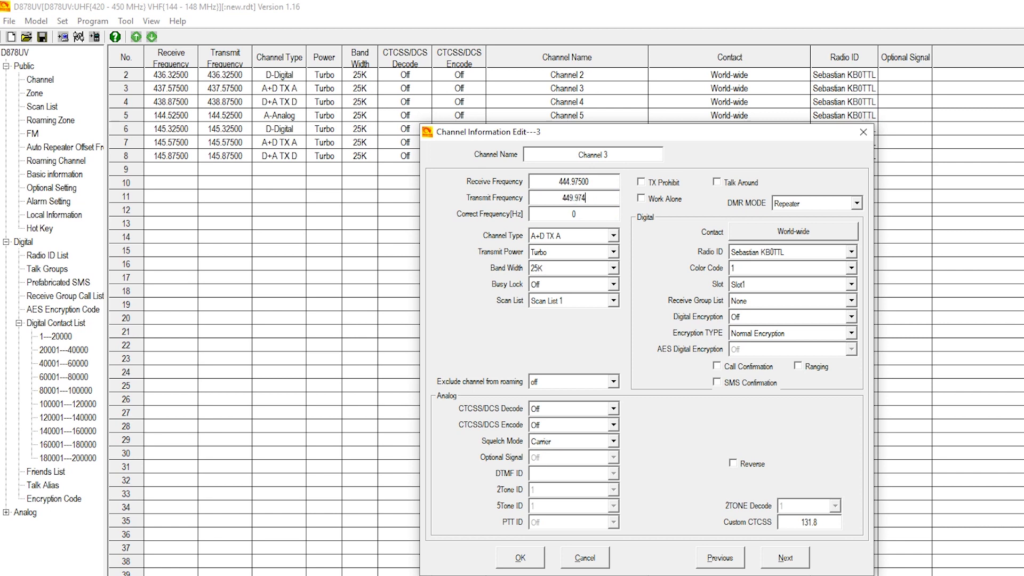
left_click(853, 268)
left_click(759, 316)
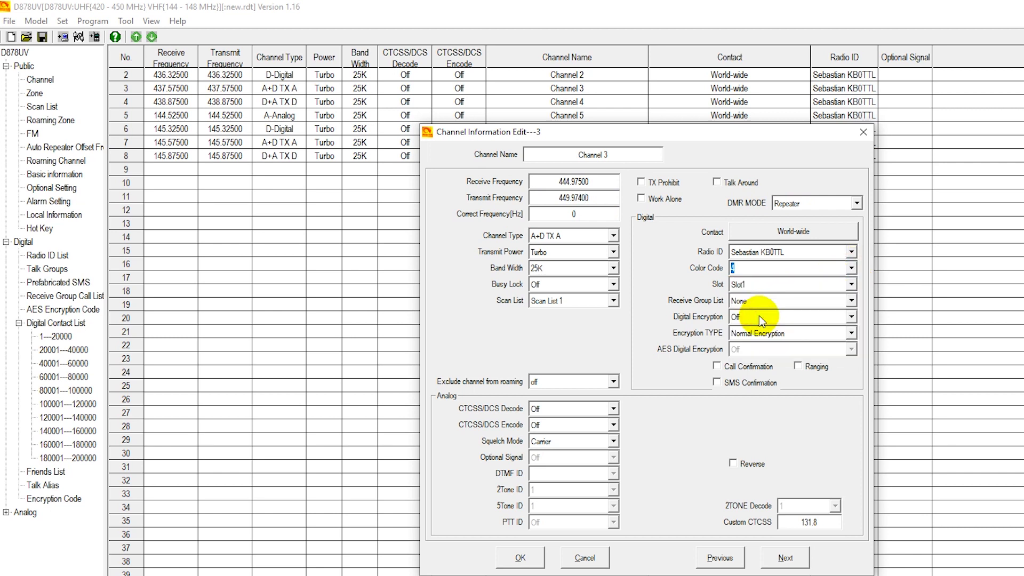
left_click(788, 287)
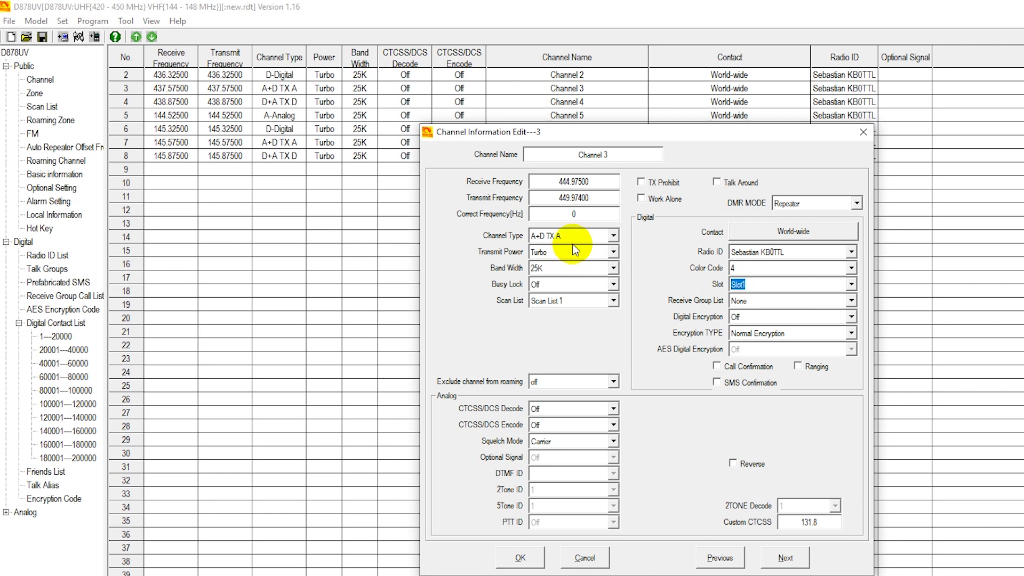
Make channel 3 a D-Digital channel with 12.5K band width.
left_click(614, 236)
left_click(554, 265)
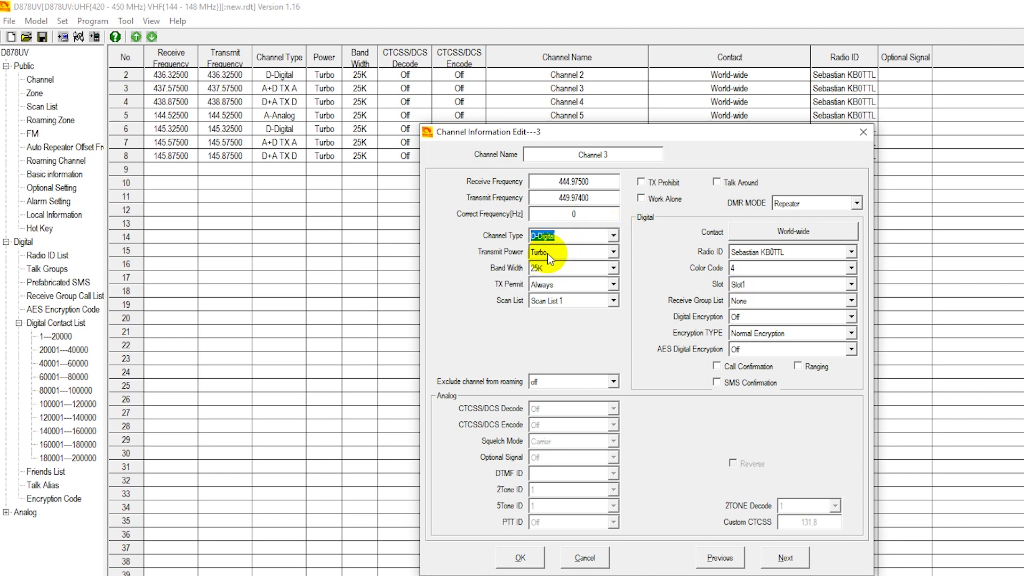
left_click(614, 268)
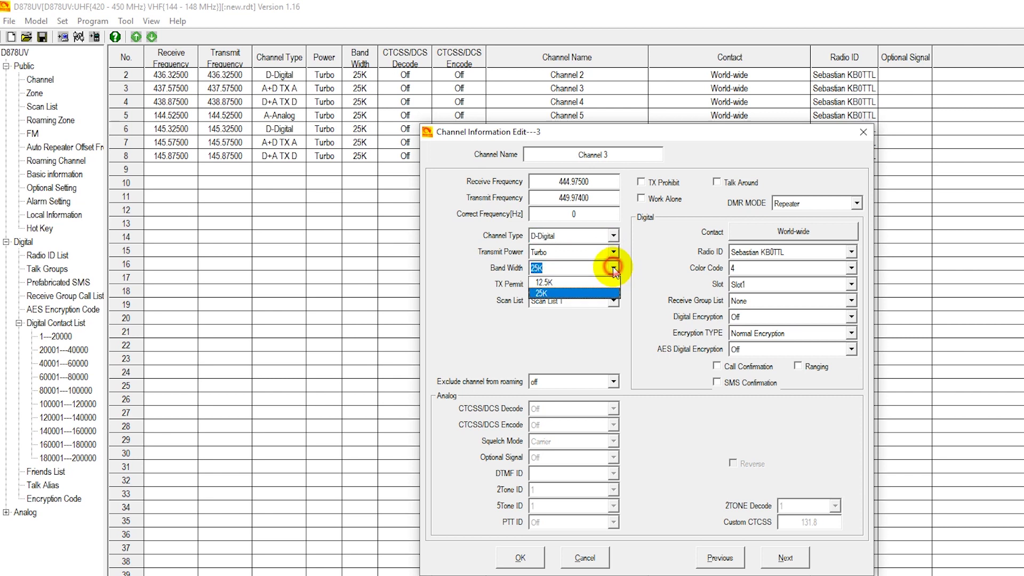
left_click(559, 284)
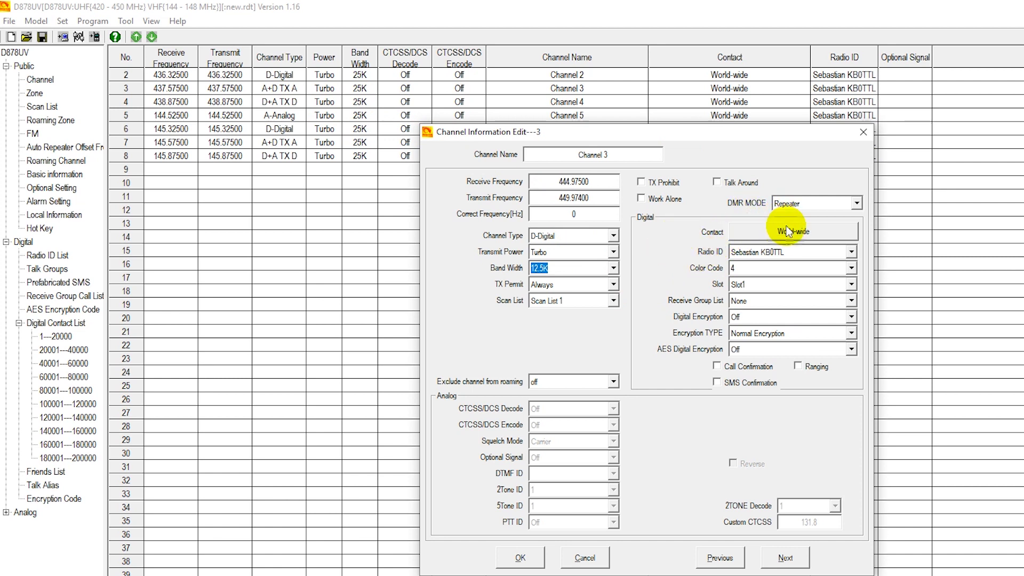
left_click(820, 232)
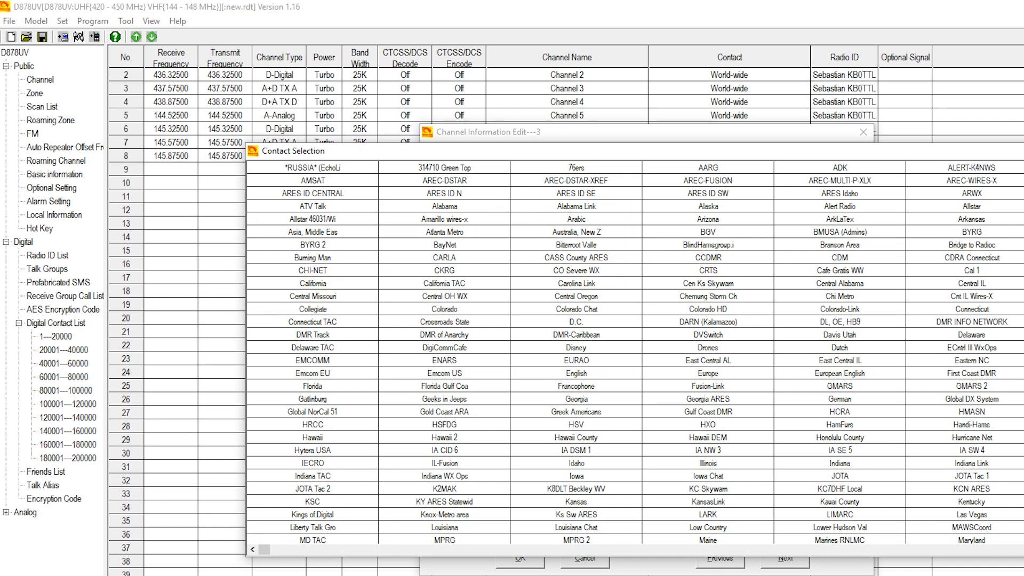
Pick Missouri from the contact list as channel 3's talk group.
scroll(634, 354, "down", 4)
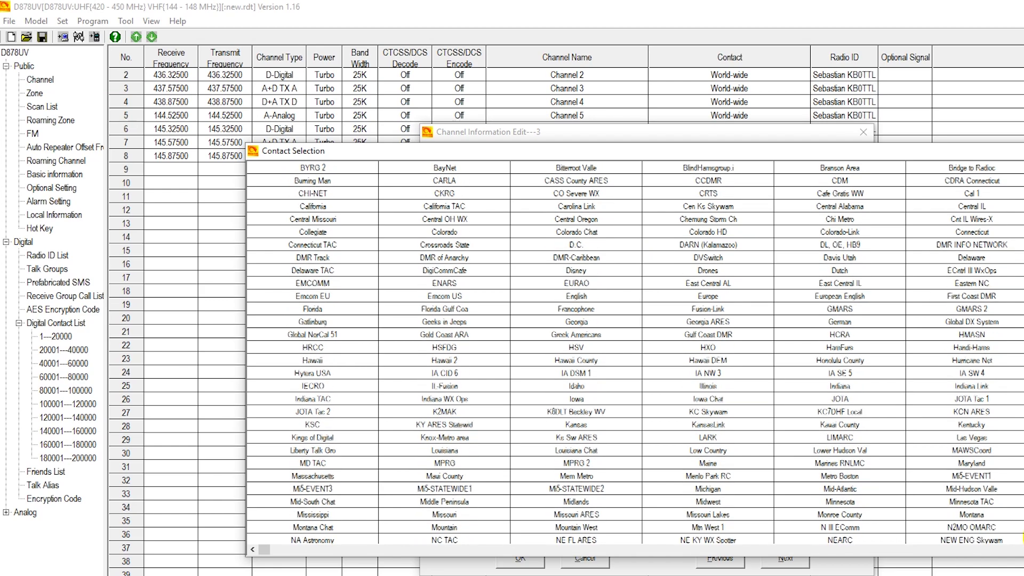
scroll(634, 354, "down", 3)
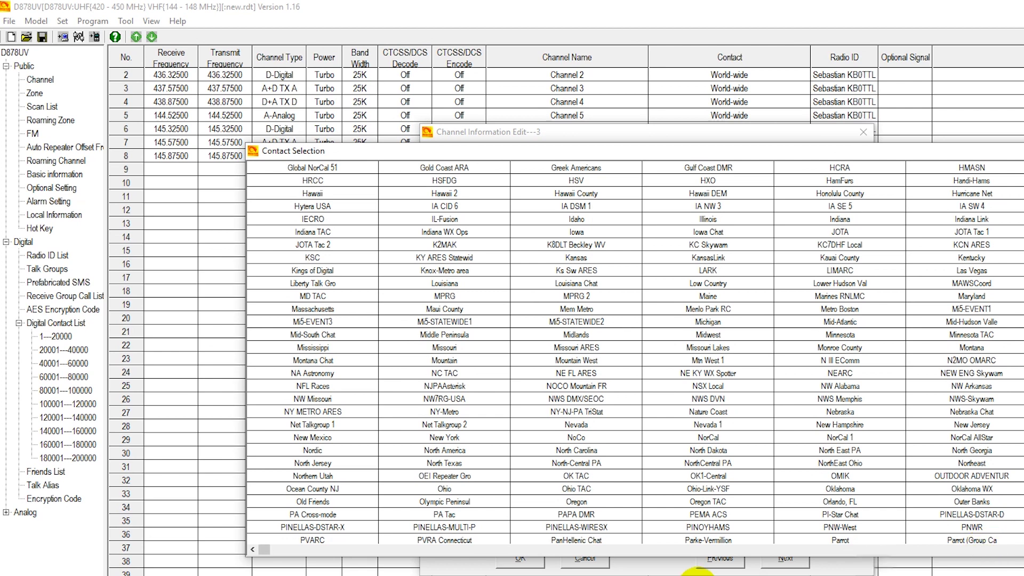
double_click(459, 348)
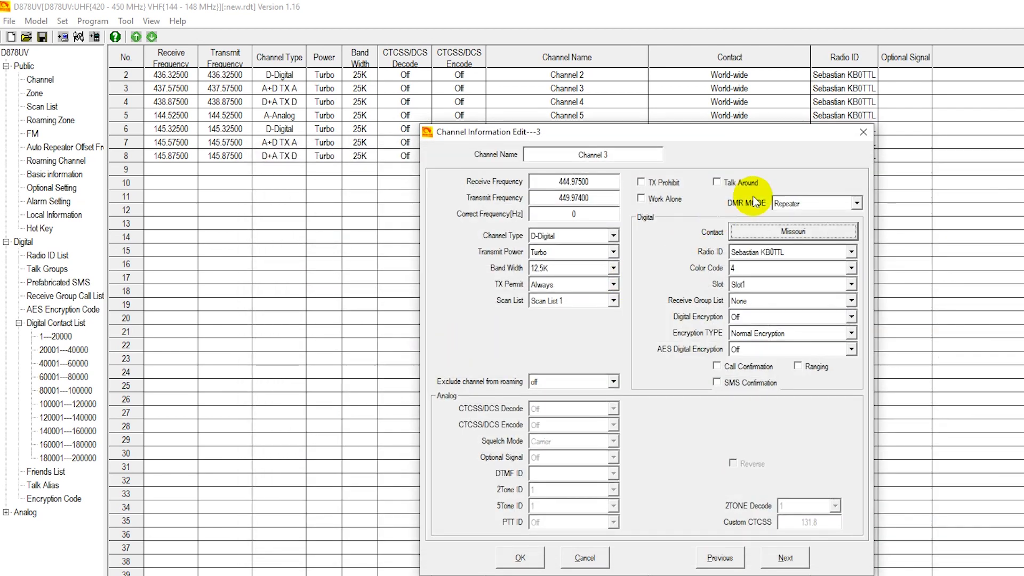
left_click(789, 204)
left_click(789, 218)
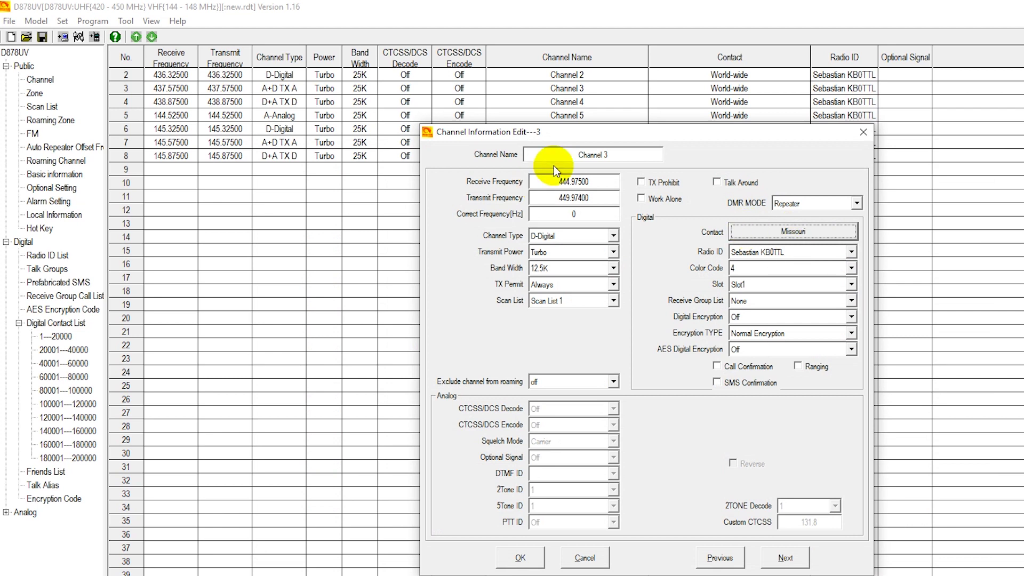
double_click(605, 154)
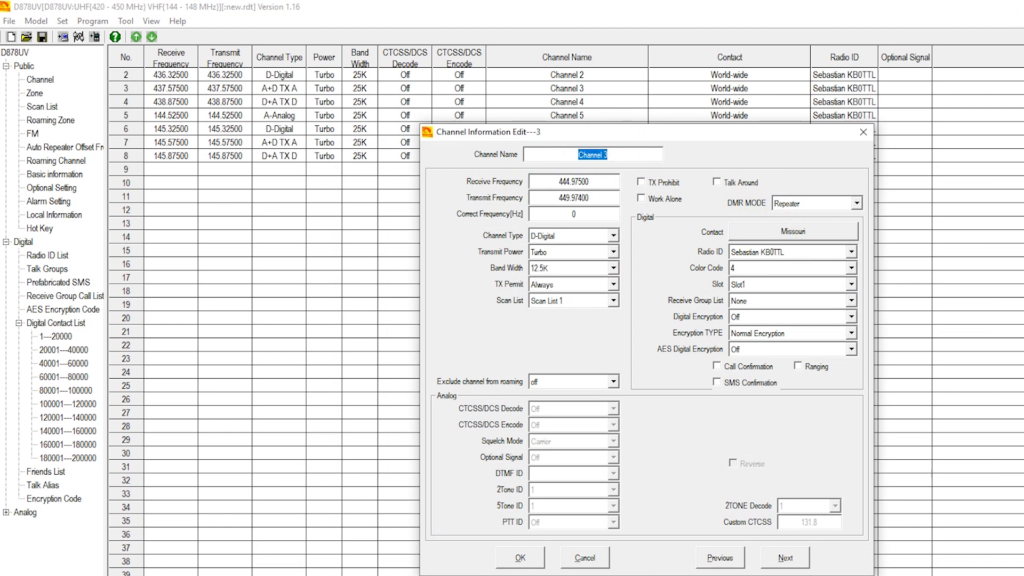
type("WB0Y")
type("RG MO TG")
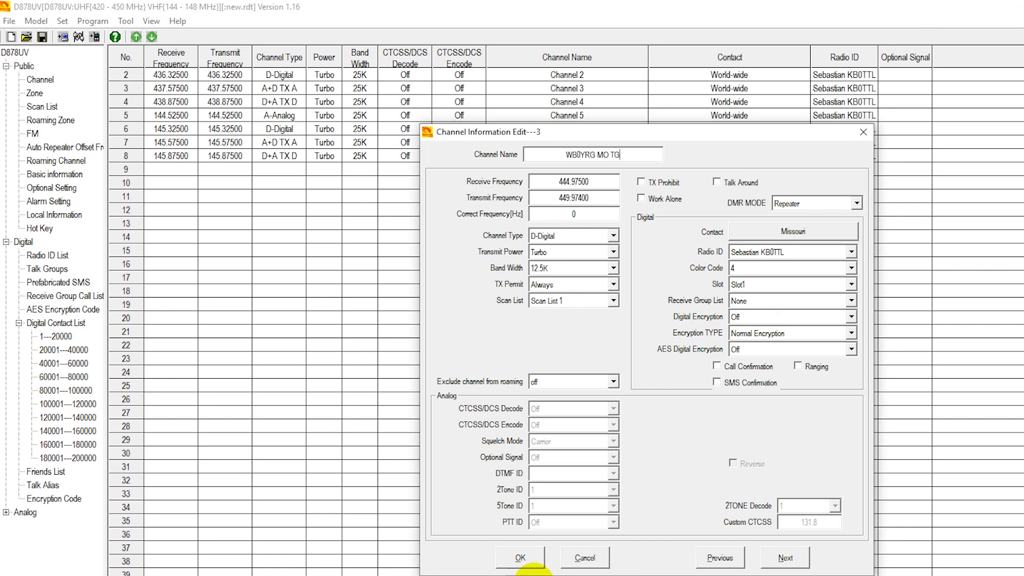
left_click(517, 560)
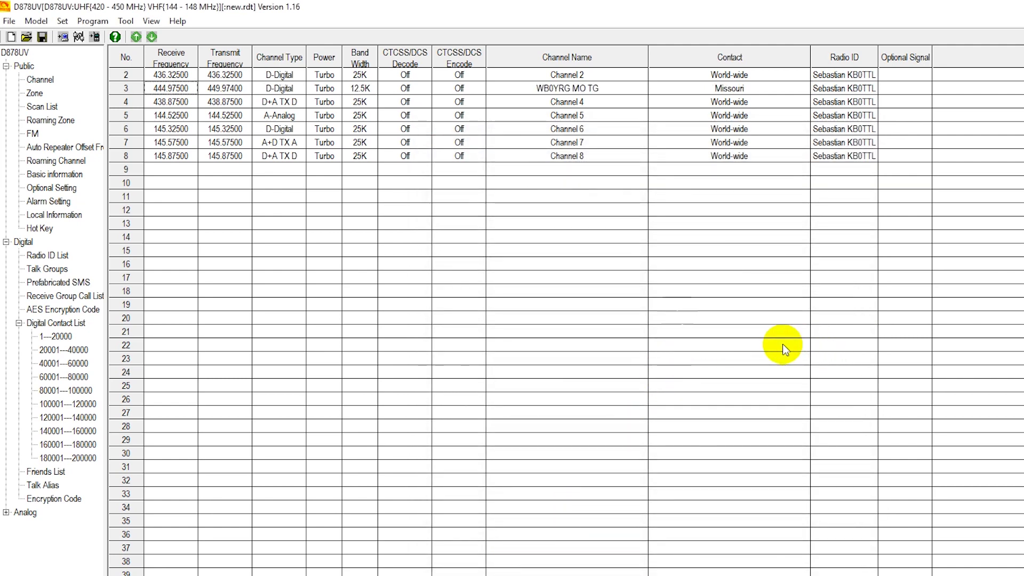
Set channel 4's receive frequency to 444.975 and transmit frequency to 449.975.
left_click(179, 102)
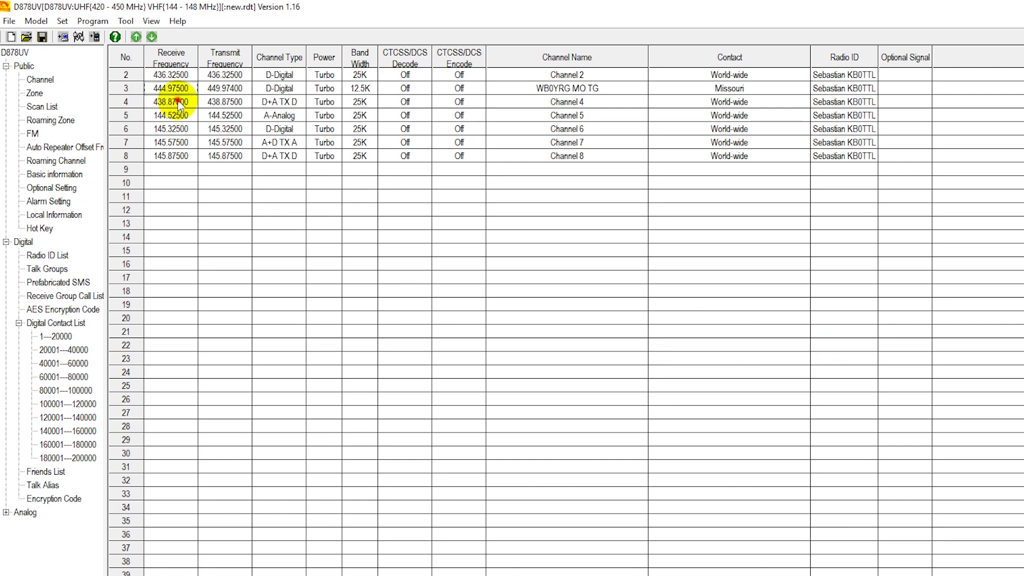
double_click(178, 101)
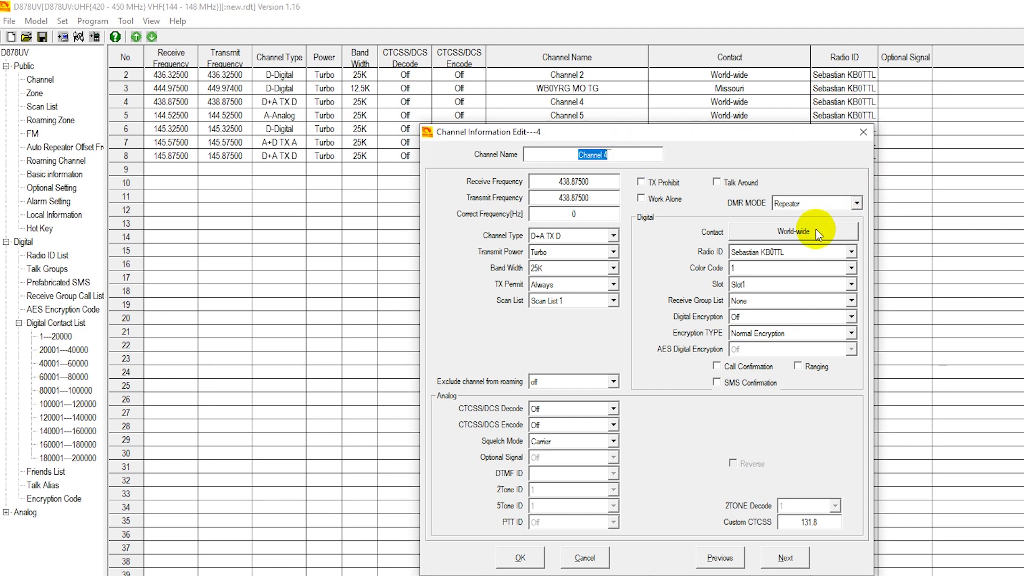
double_click(589, 181)
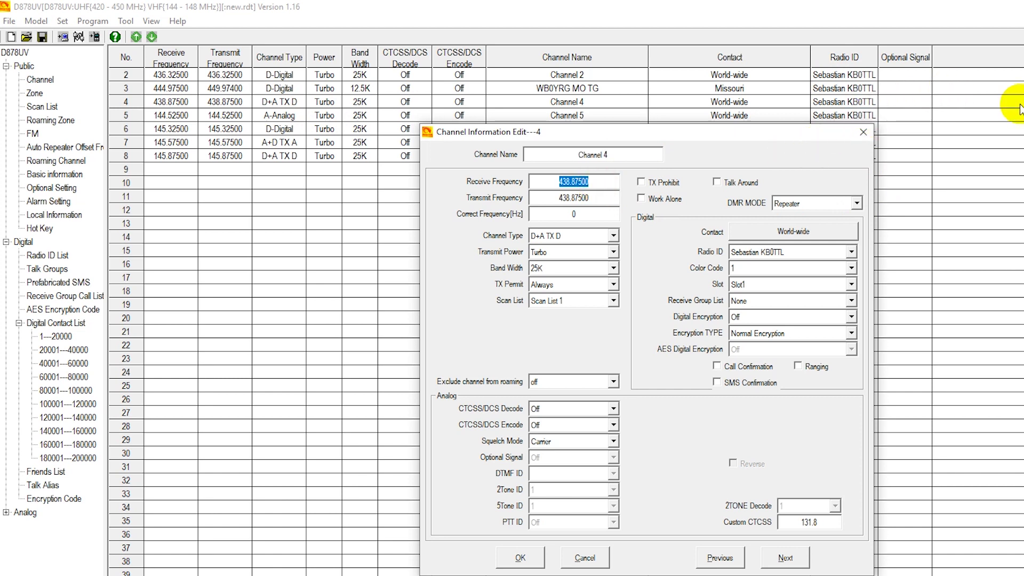
type("444")
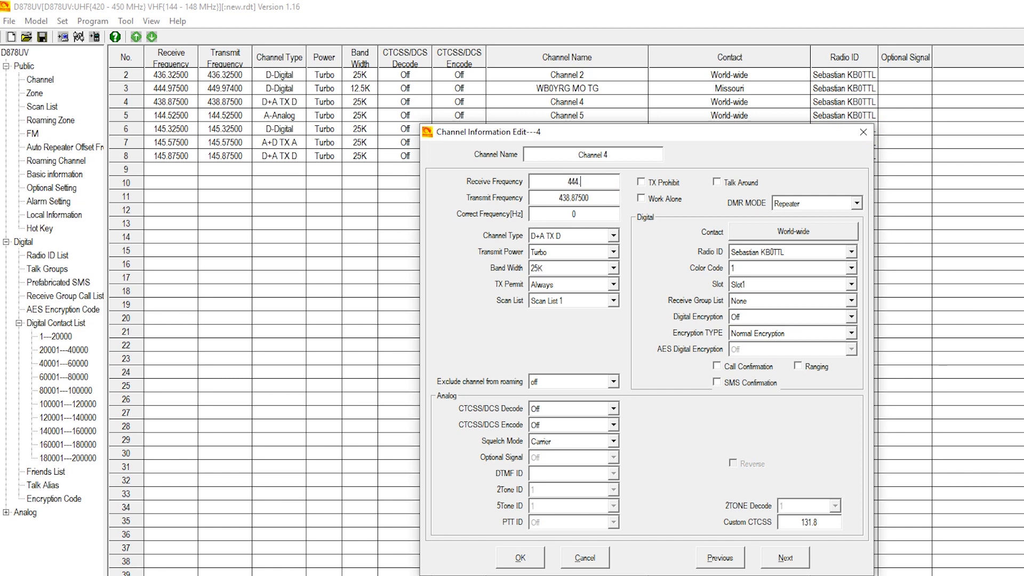
type(".975")
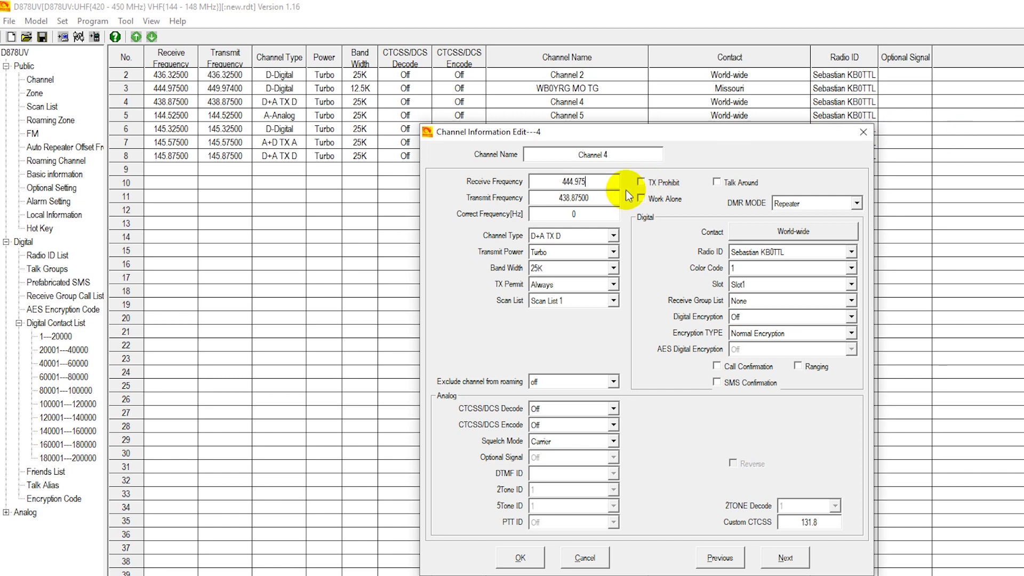
double_click(600, 198)
type("449")
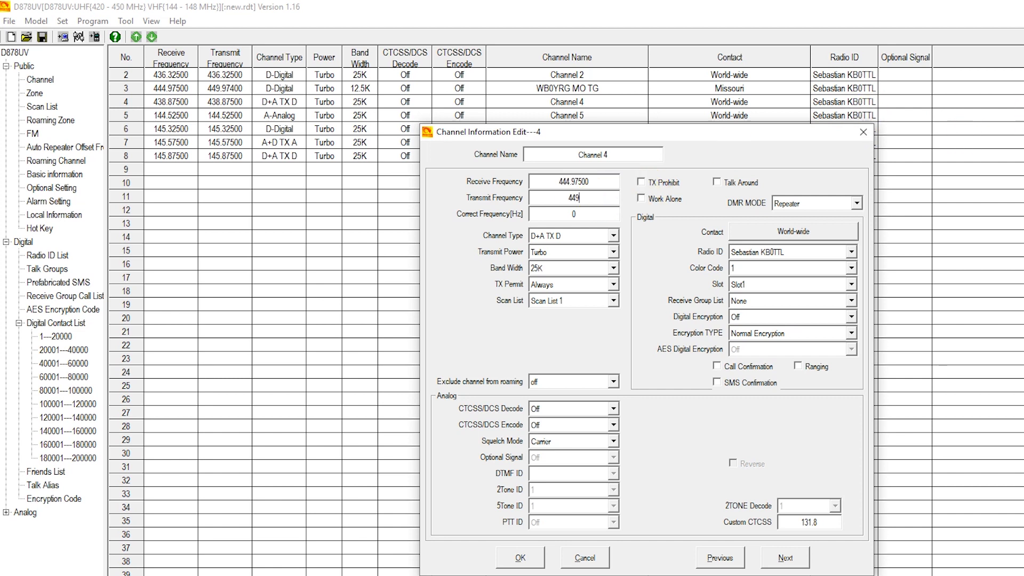
type(".975")
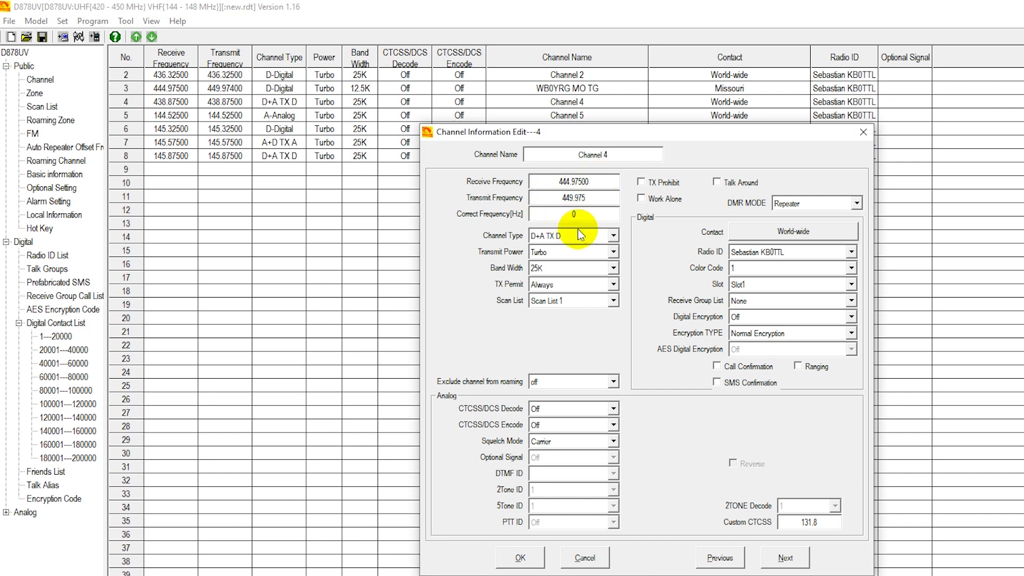
Make channel 4 D-Digital at 12.5K with colour code 4, named 'WB0YRG WW TG'.
left_click(613, 235)
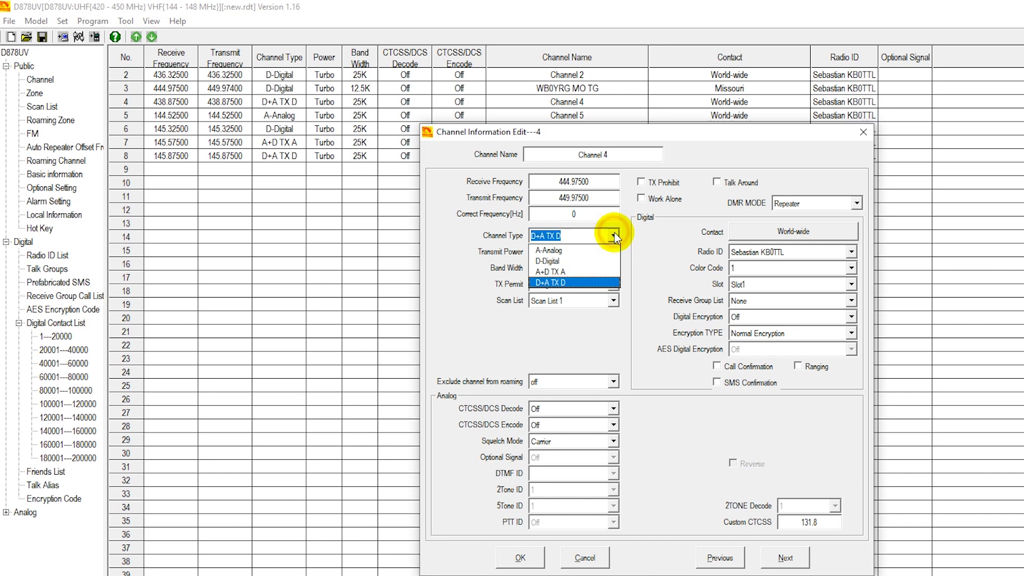
left_click(563, 262)
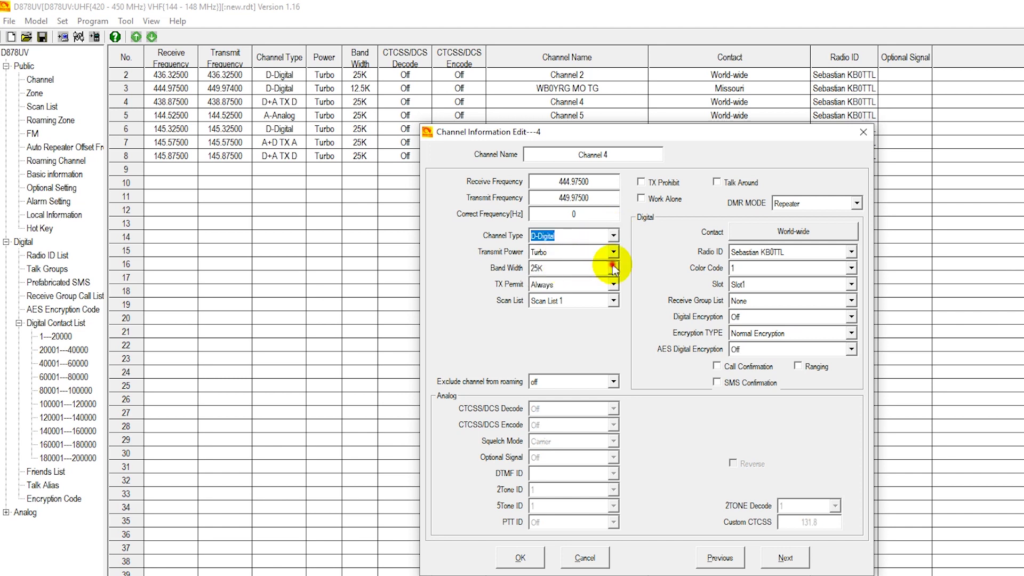
left_click(613, 267)
left_click(557, 283)
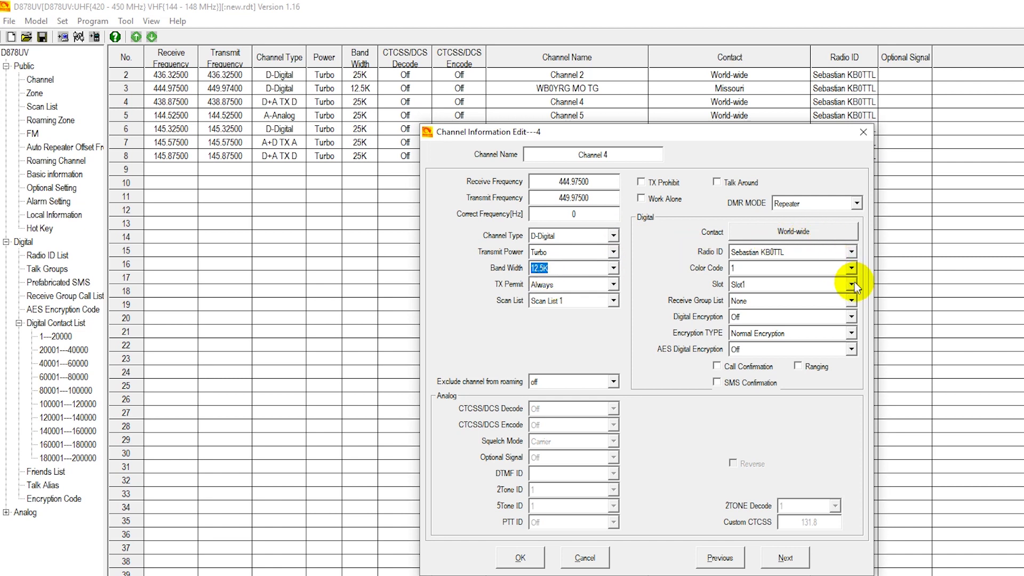
left_click(851, 268)
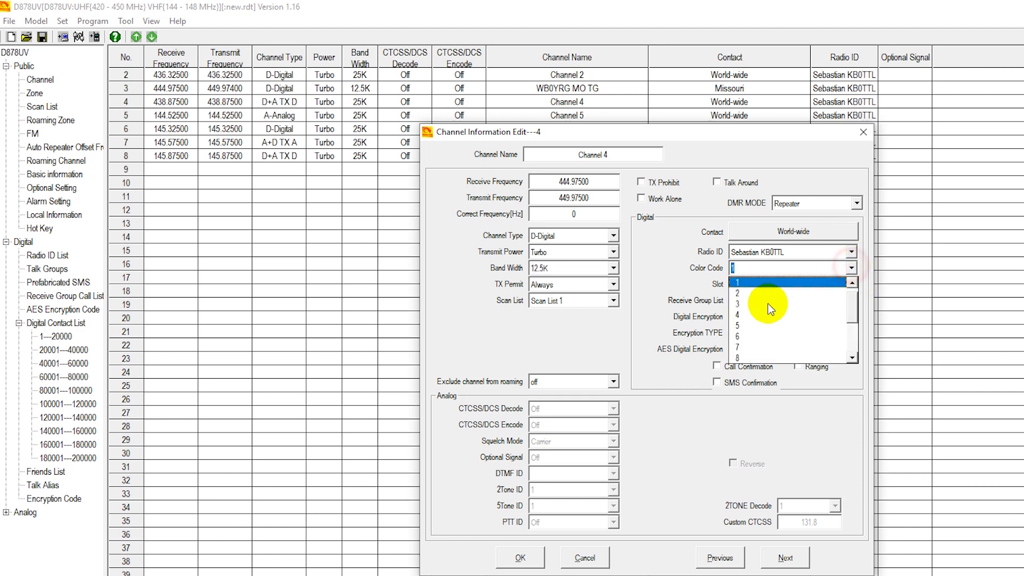
left_click(766, 315)
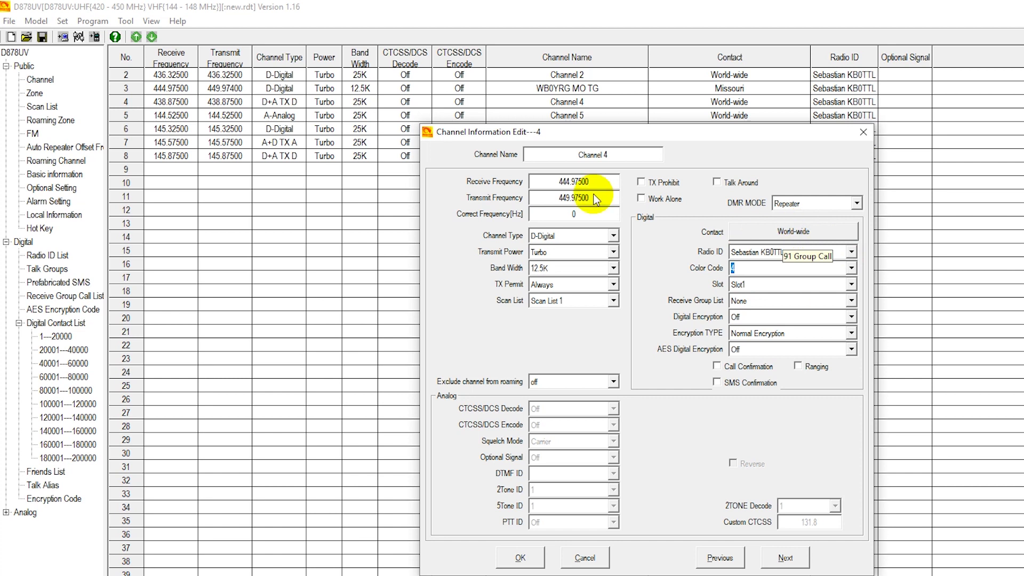
left_click(613, 153)
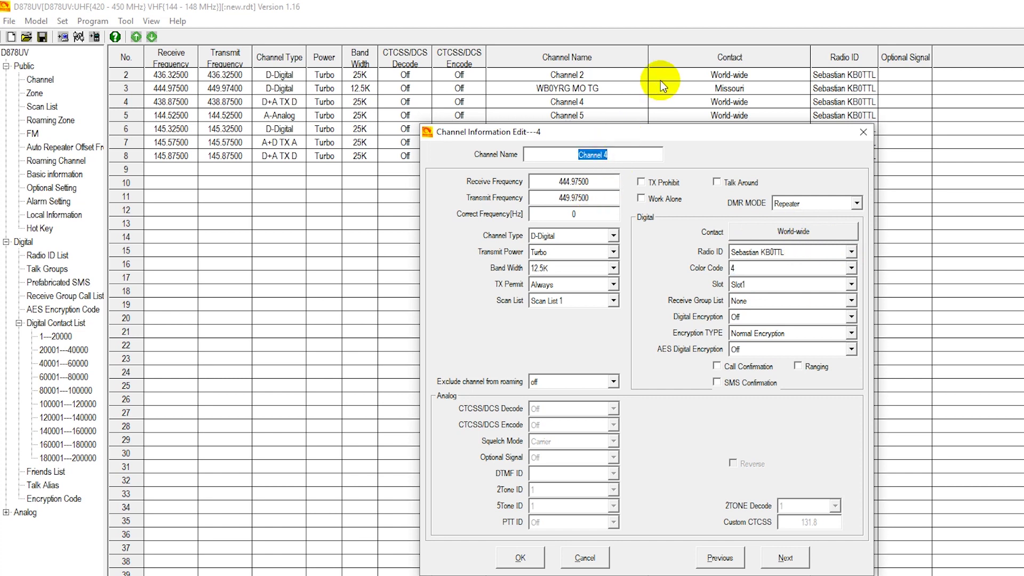
type("WB0Y")
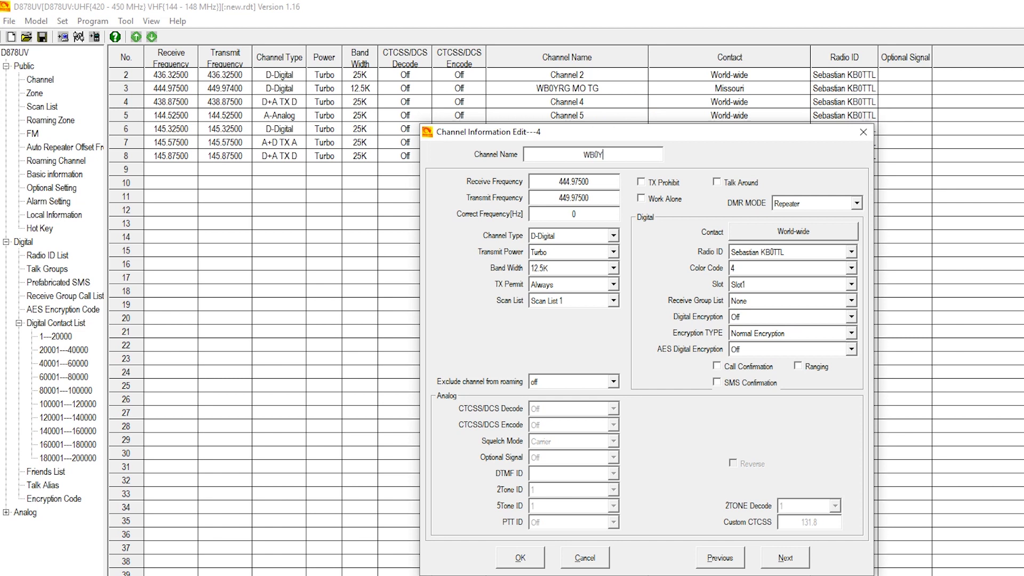
type("RG WW TG")
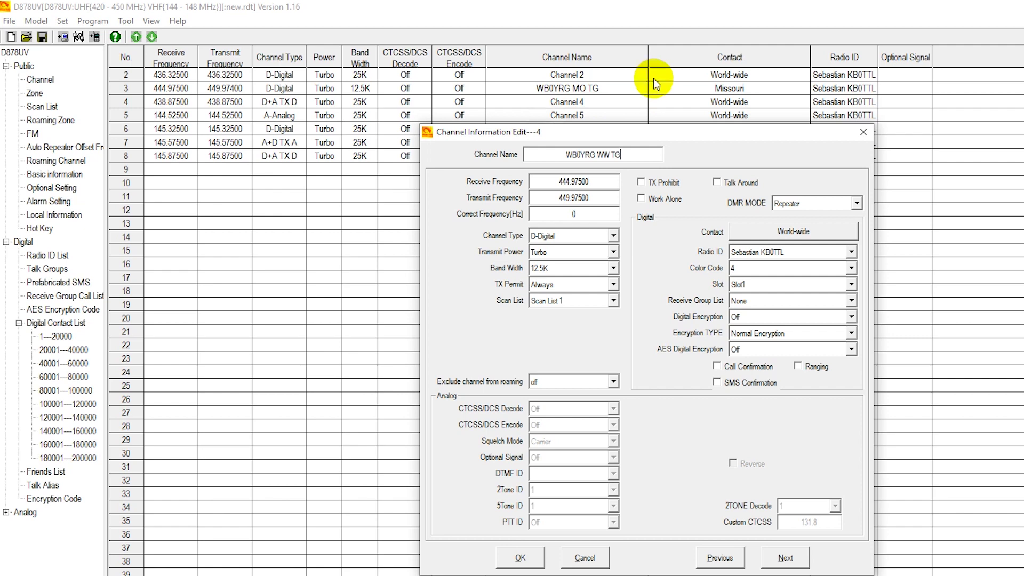
Save channel 4, copy it, and paste it into row 5.
left_click(516, 557)
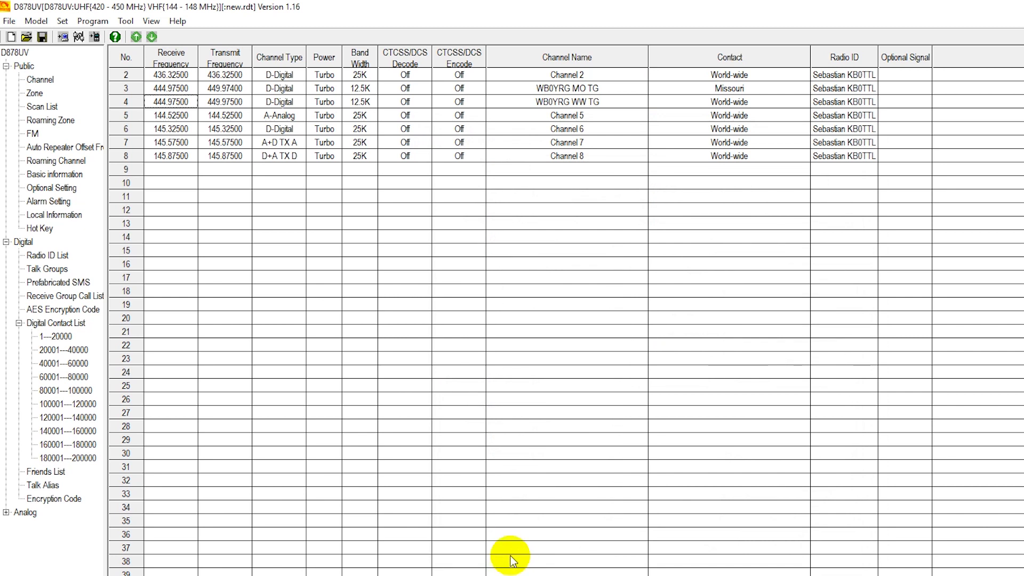
right_click(466, 101)
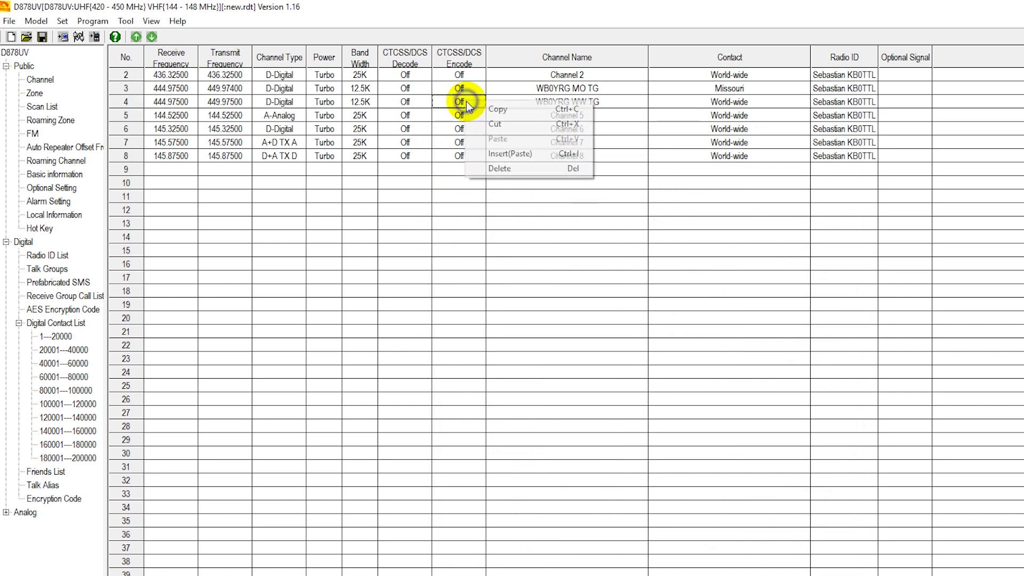
left_click(497, 108)
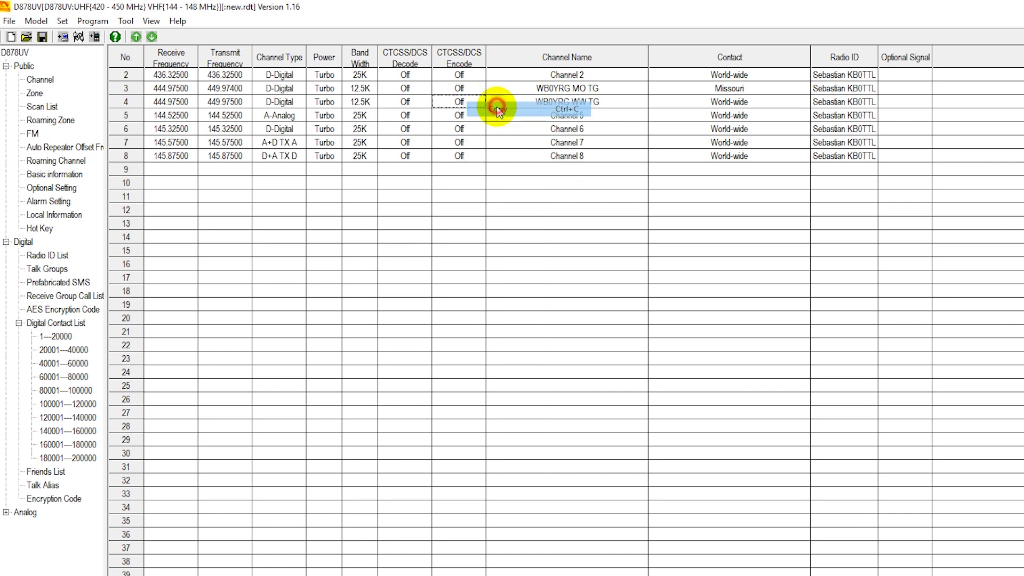
right_click(468, 116)
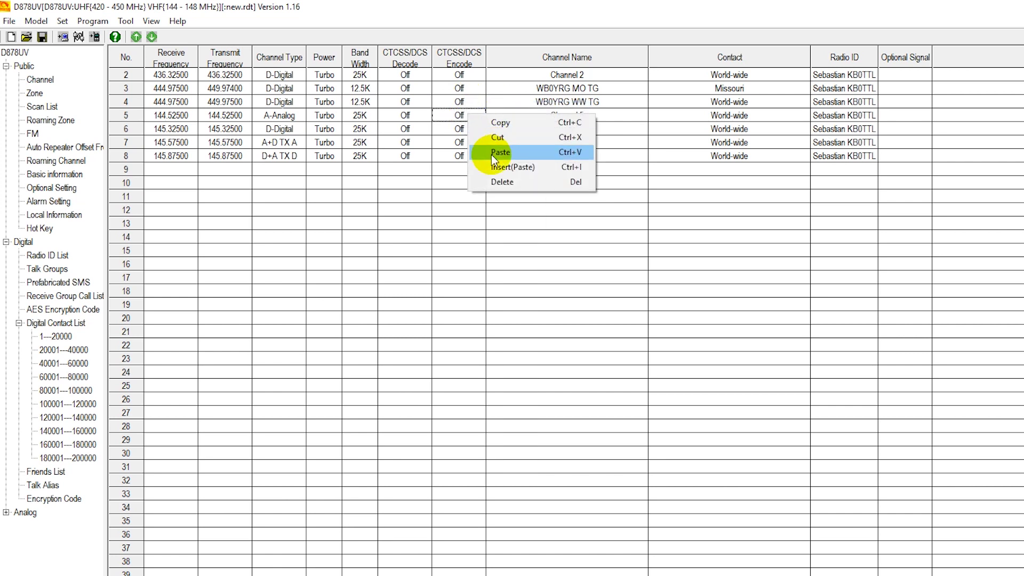
left_click(491, 155)
Paste the copied WB0YRG channel into rows 6, 7 and 8.
right_click(458, 131)
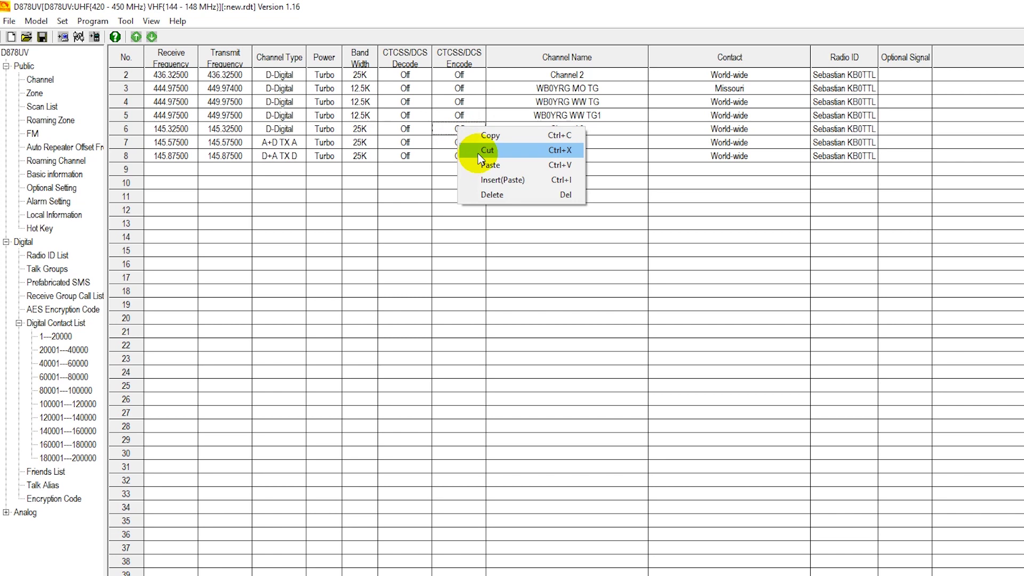
left_click(483, 165)
right_click(460, 144)
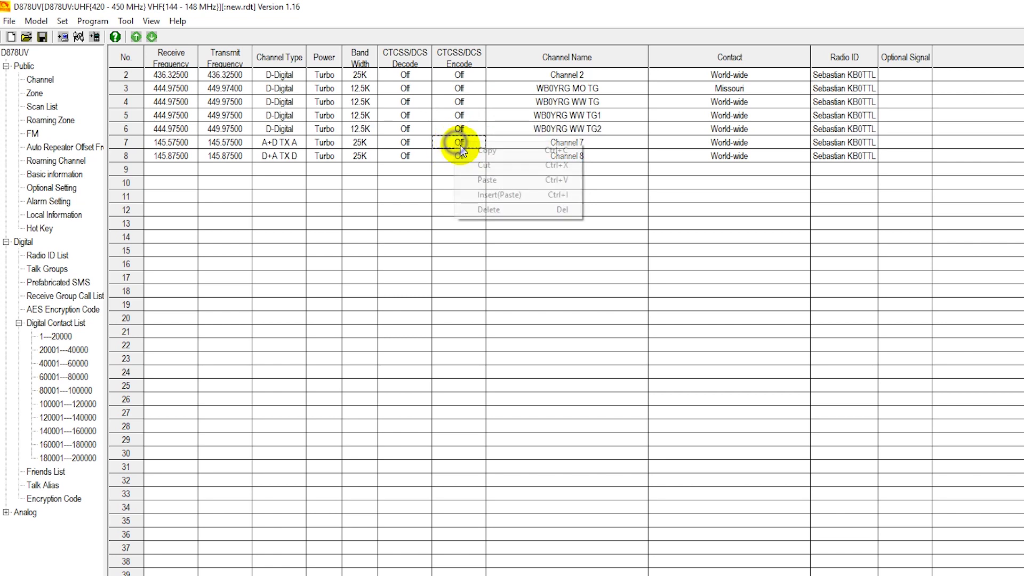
left_click(479, 178)
right_click(463, 155)
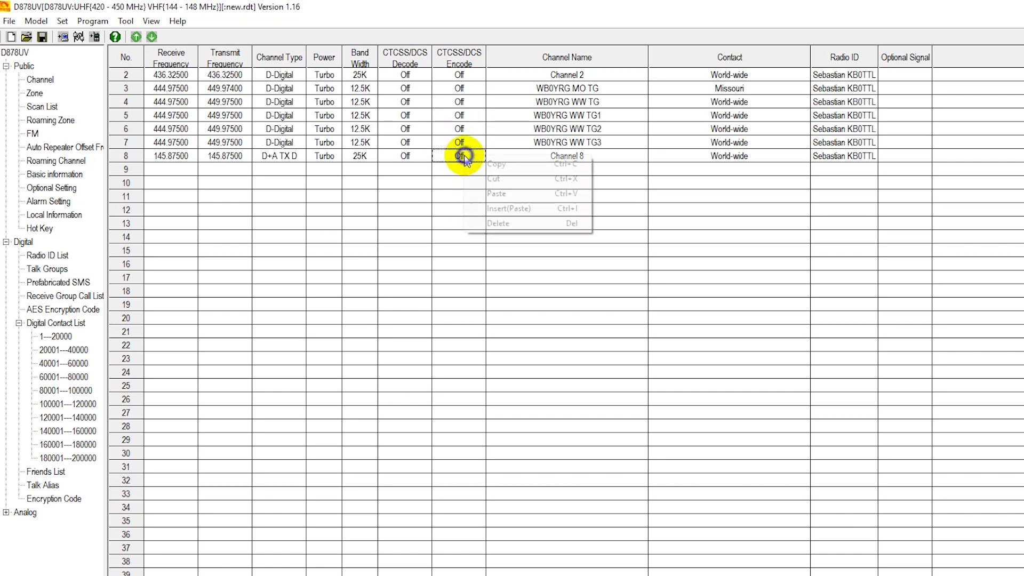
left_click(497, 194)
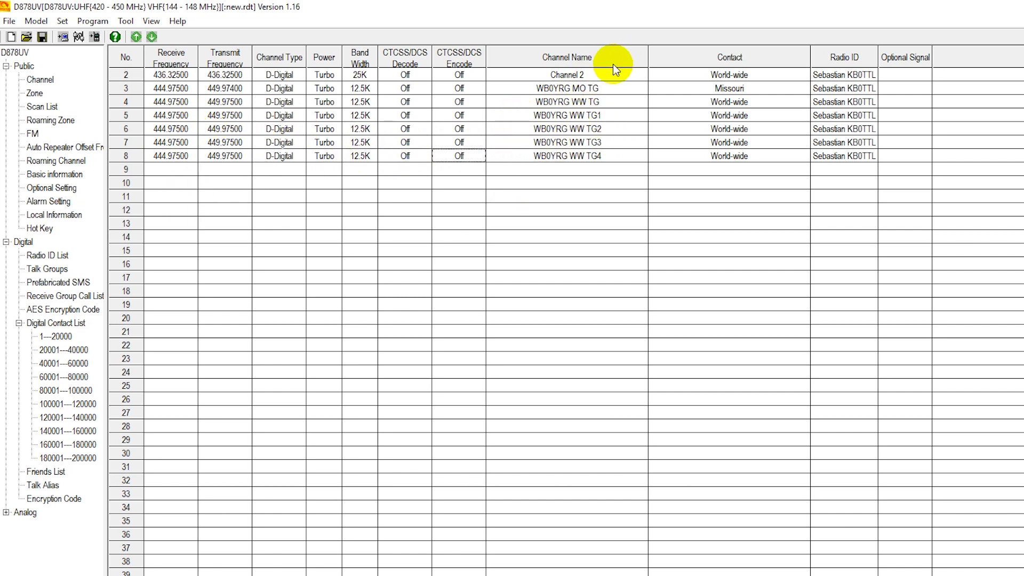
Give channel 5 the BYRG contact and rename it 'WB0YRG BYRG TG'.
double_click(595, 115)
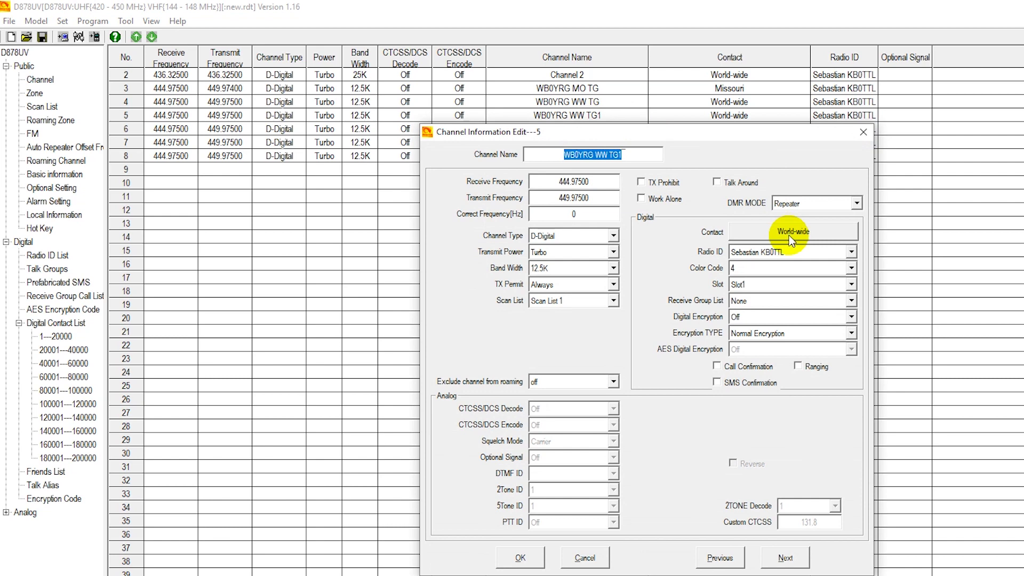
left_click(790, 237)
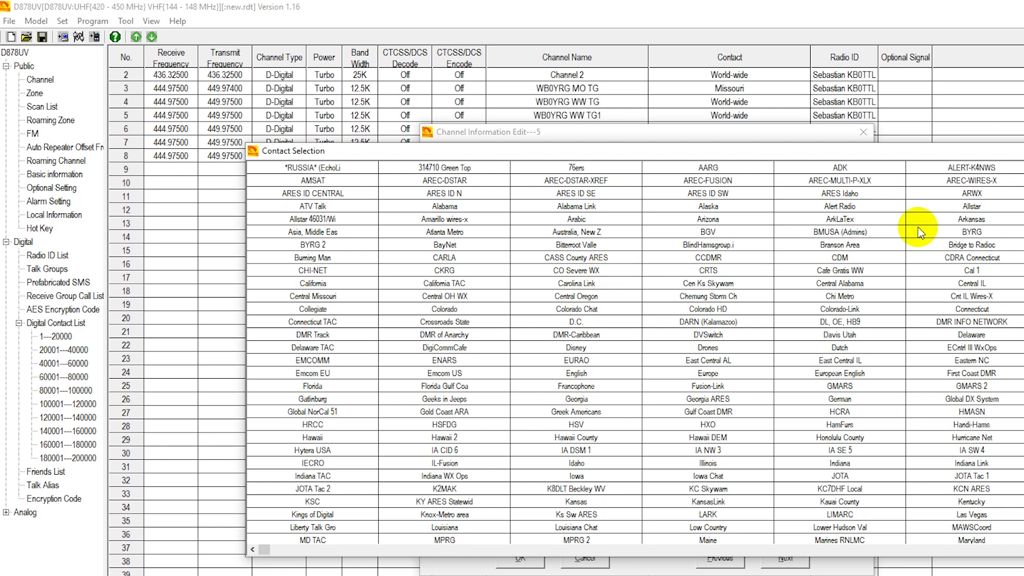
double_click(970, 231)
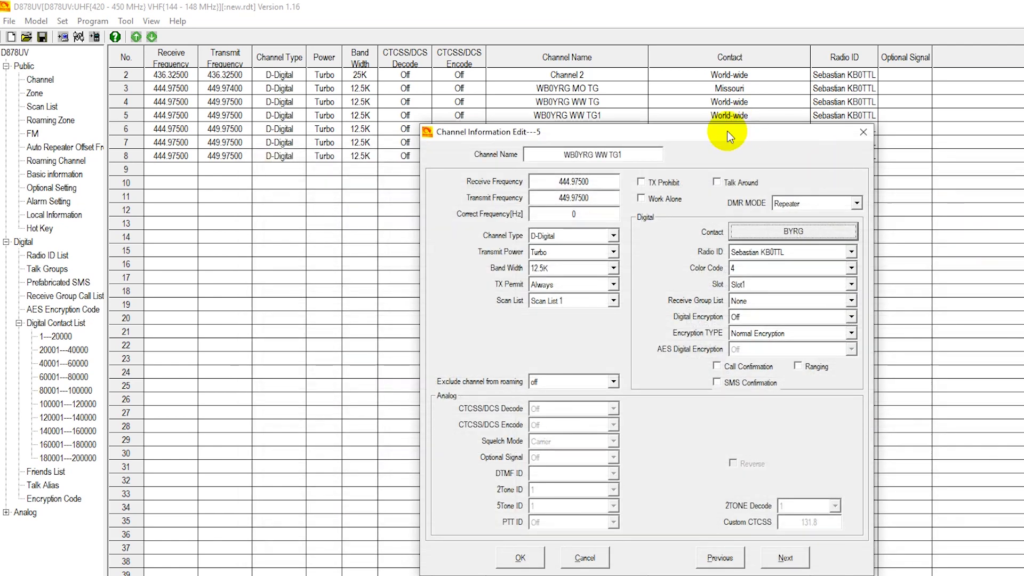
double_click(623, 155)
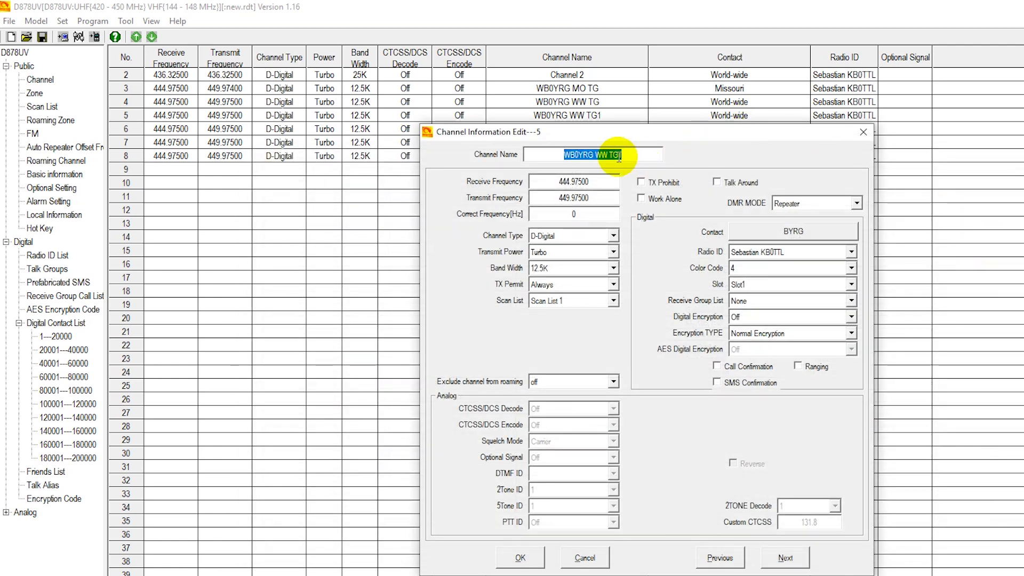
left_click_drag(621, 154, 595, 154)
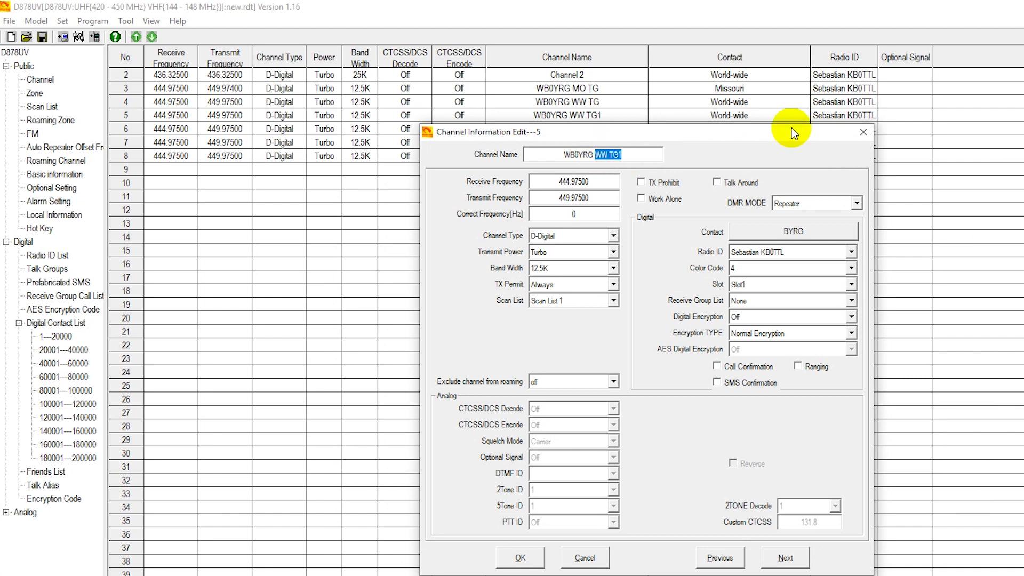
type("BY")
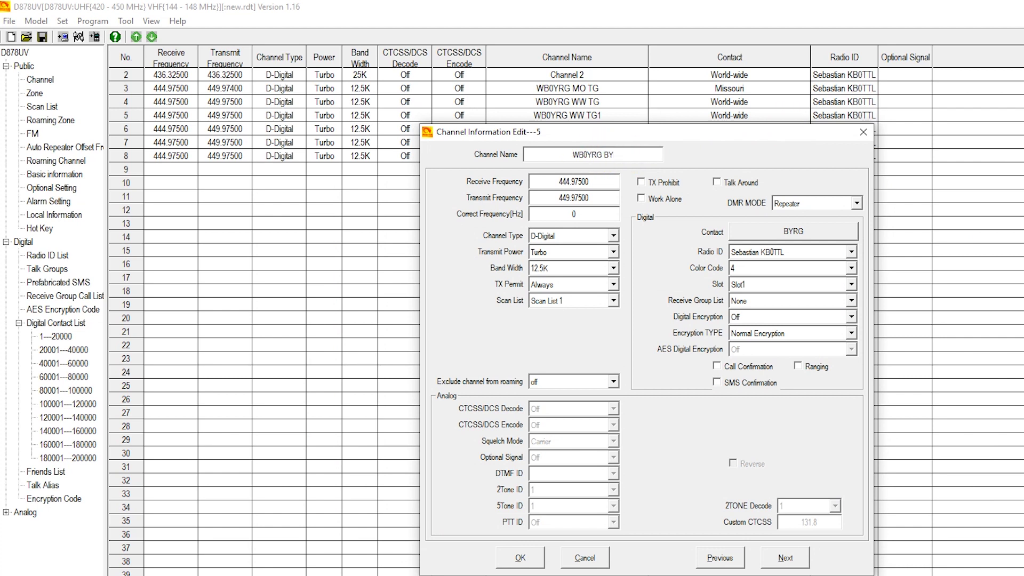
type("RG TG")
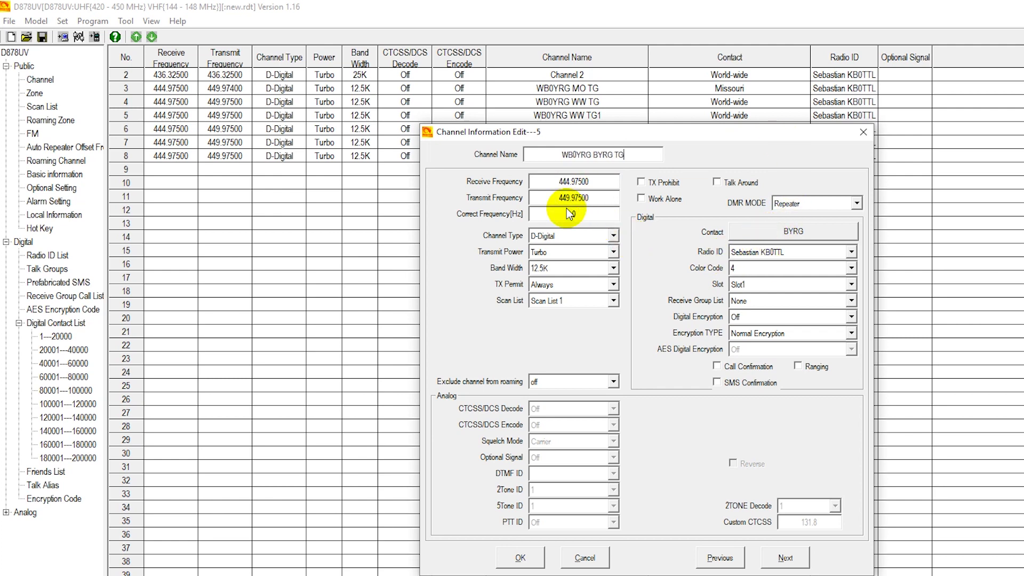
left_click(518, 557)
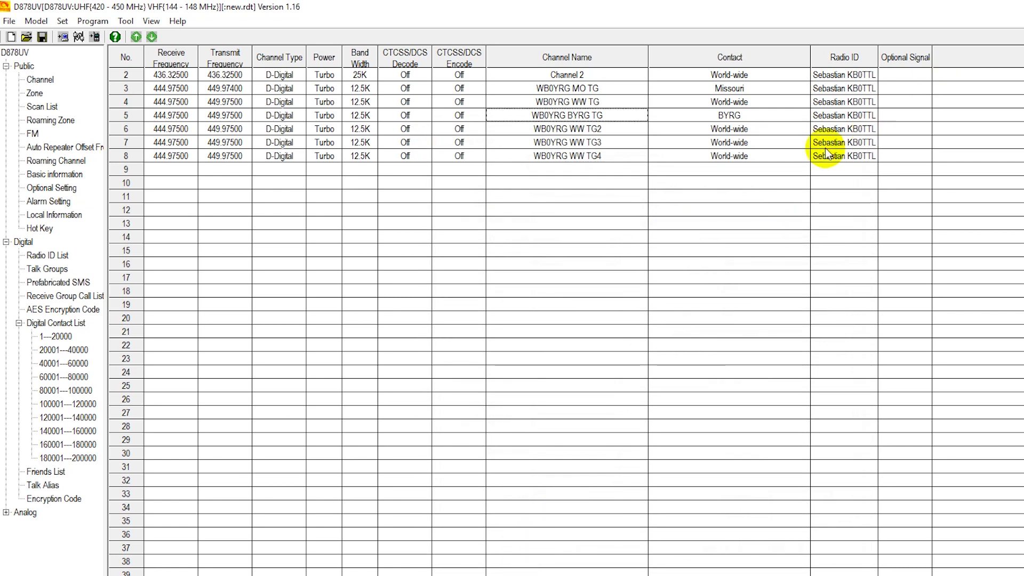
double_click(752, 133)
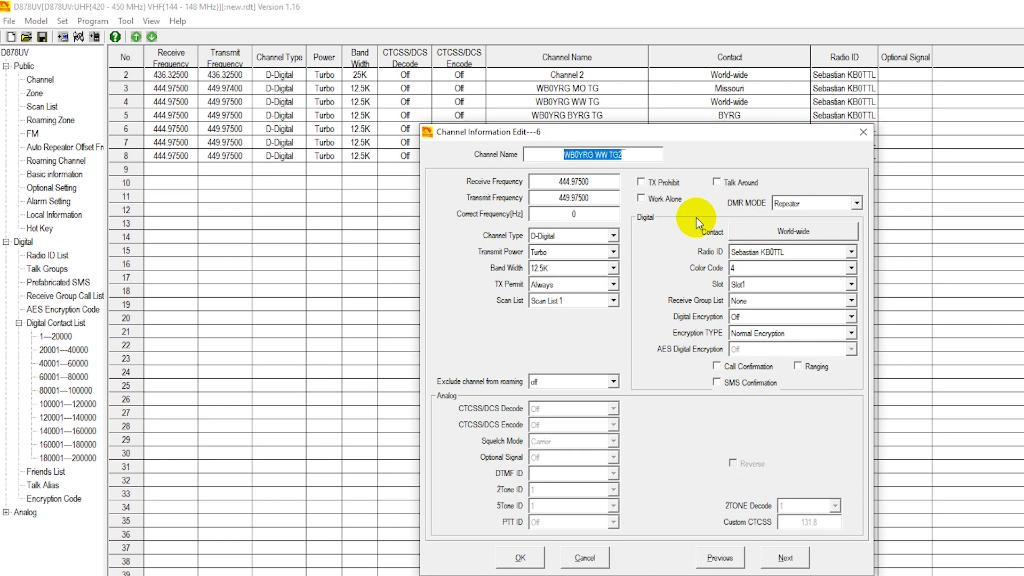
left_click(793, 232)
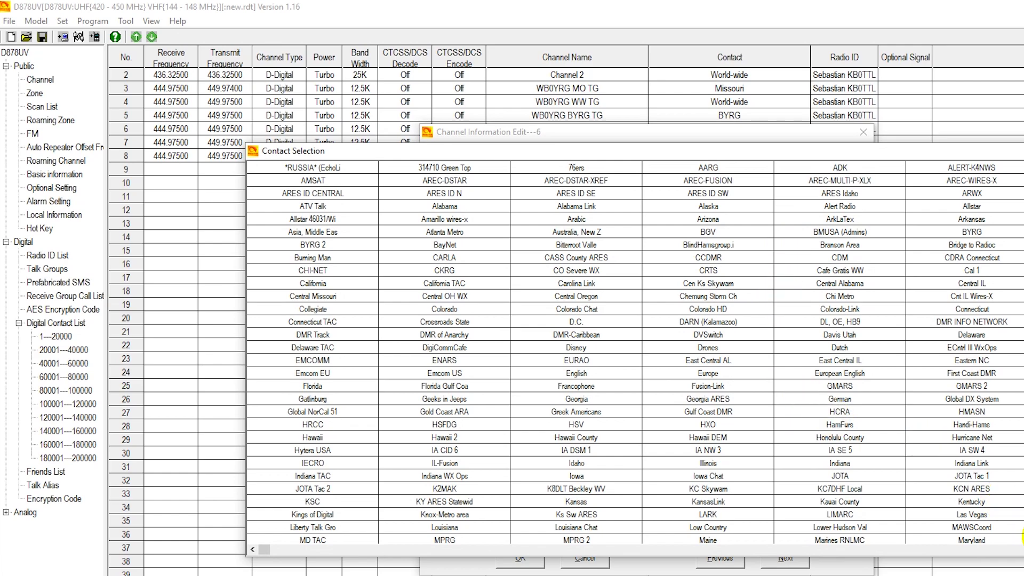
scroll(1021, 536, "down", 1)
scroll(1021, 533, "down", 8)
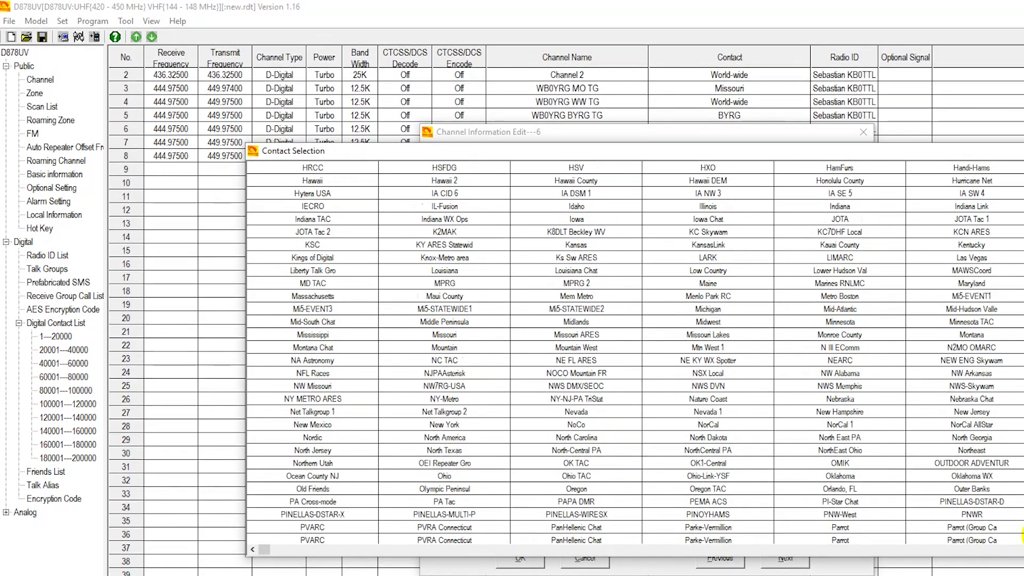
scroll(1022, 533, "down", 5)
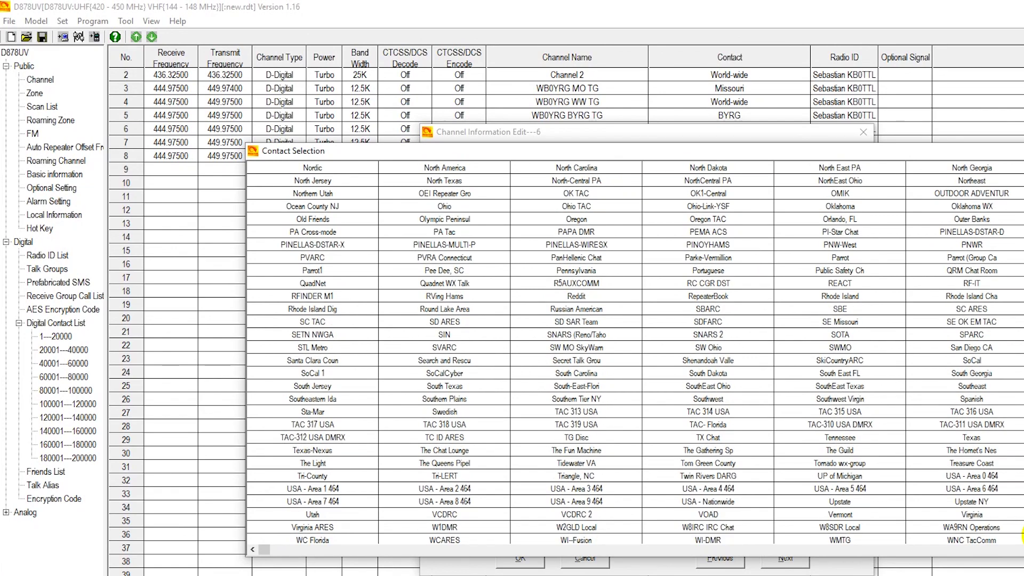
double_click(610, 433)
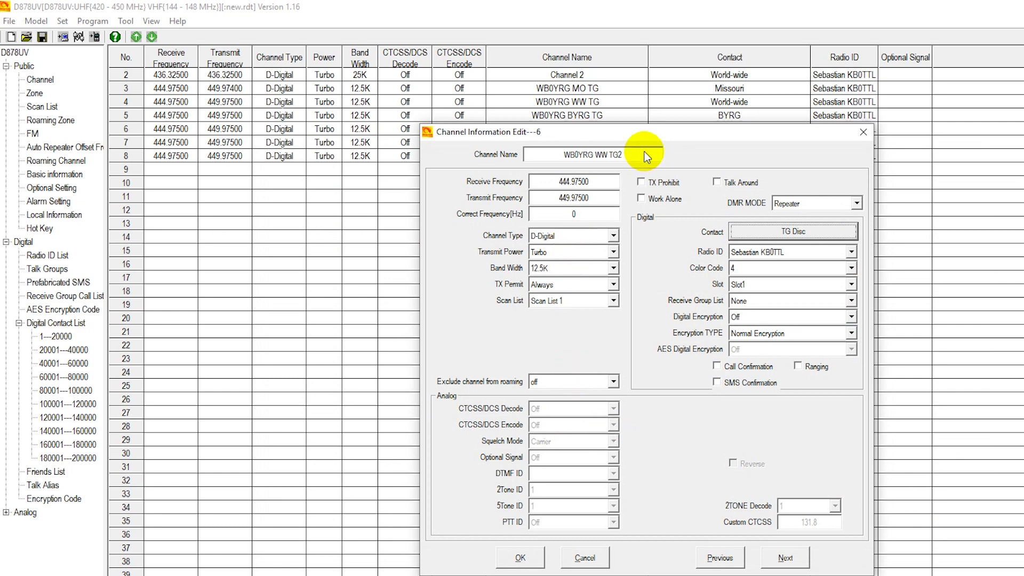
left_click(613, 154)
left_click(625, 154)
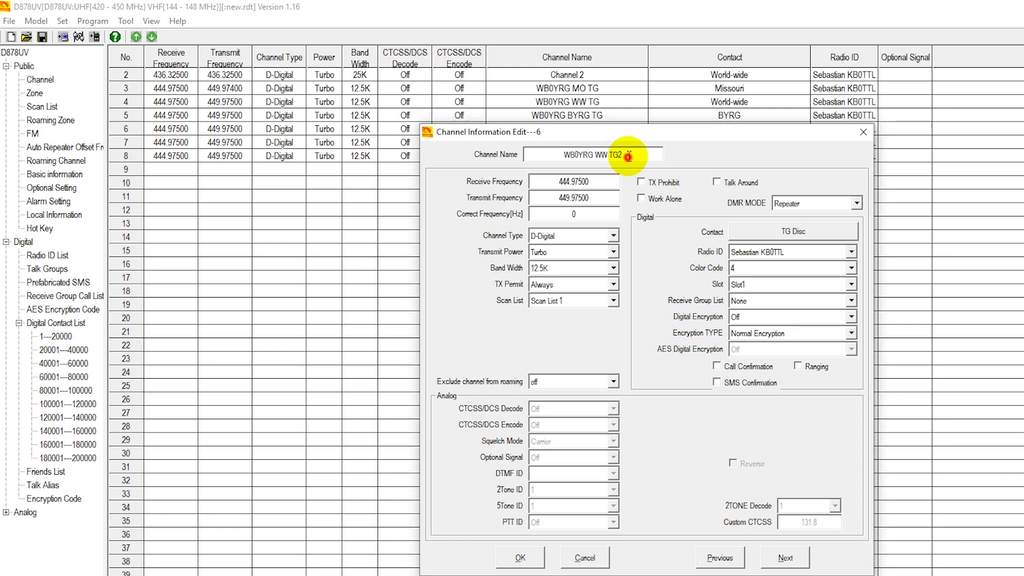
left_click_drag(623, 154, 596, 156)
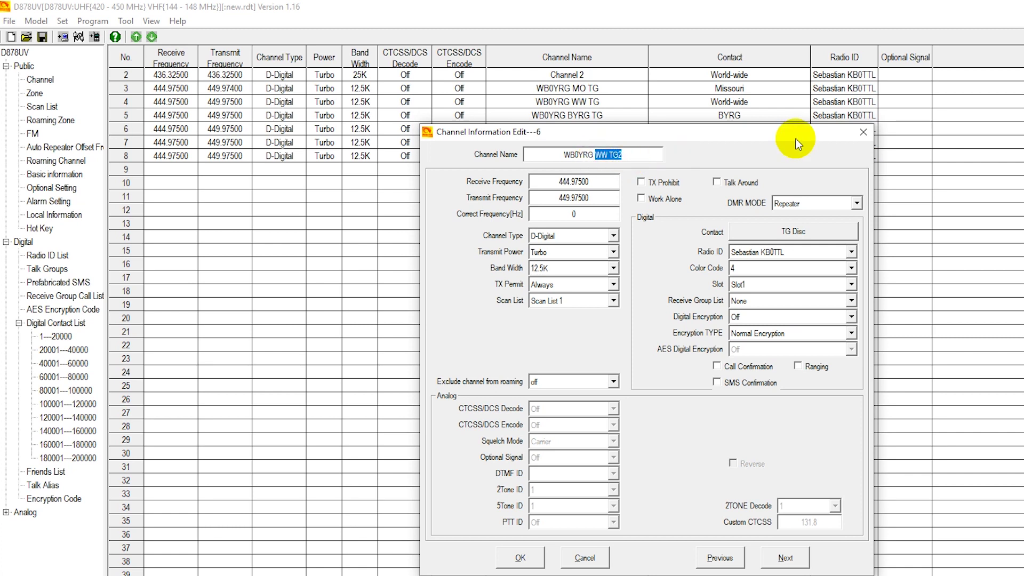
type("TG")
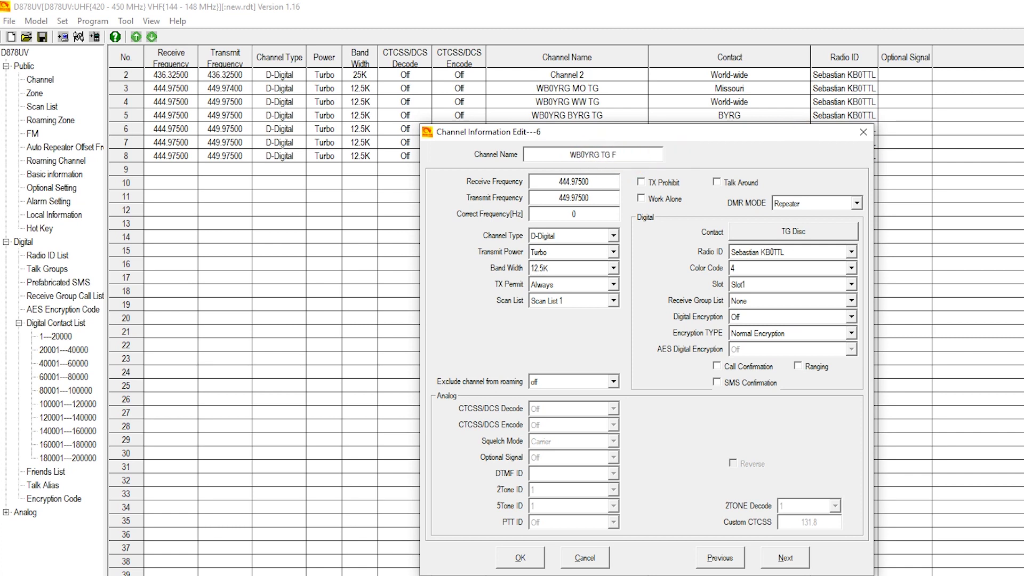
key("BackSpace")
type("DISC")
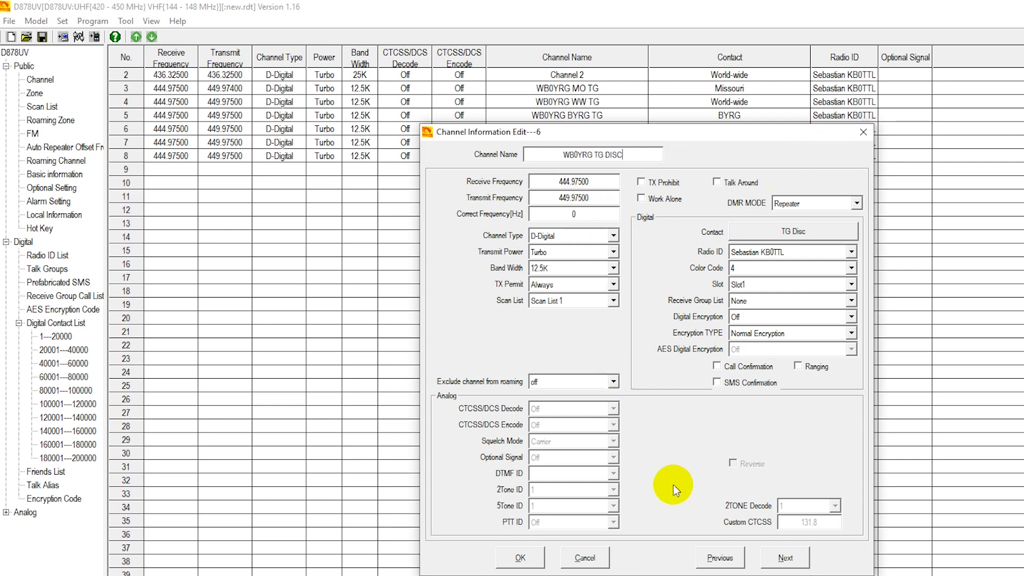
left_click(535, 561)
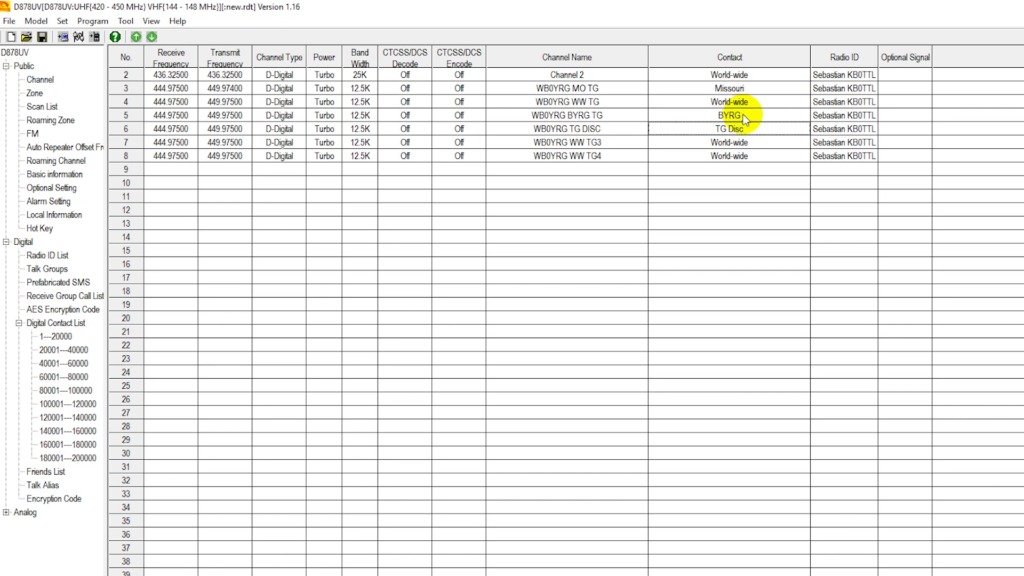
Set channel 7's contact to Parrot and rename it 'WB0YRG Parrot TG'.
double_click(733, 142)
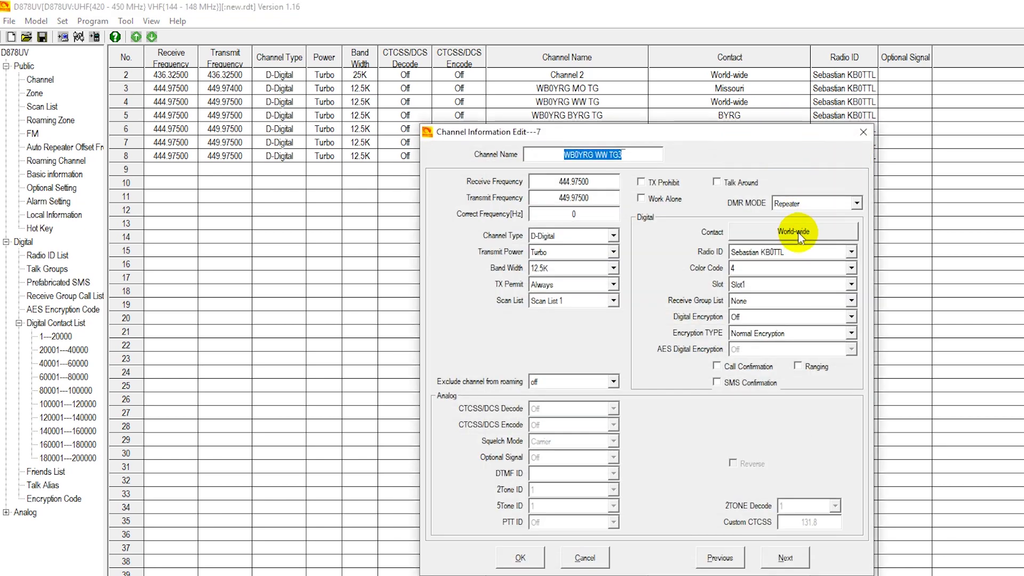
left_click(794, 232)
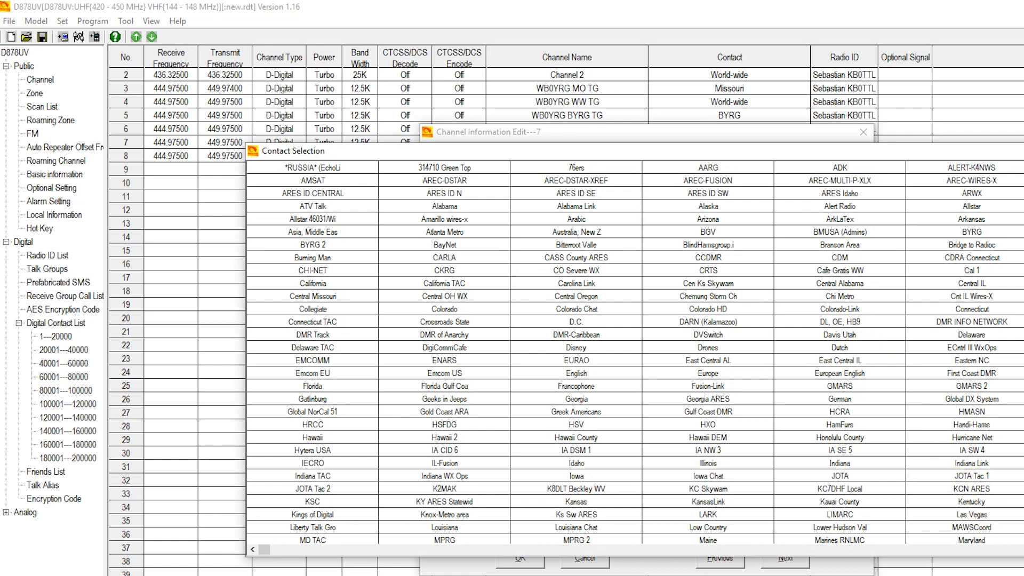
scroll(645, 354, "down", 3)
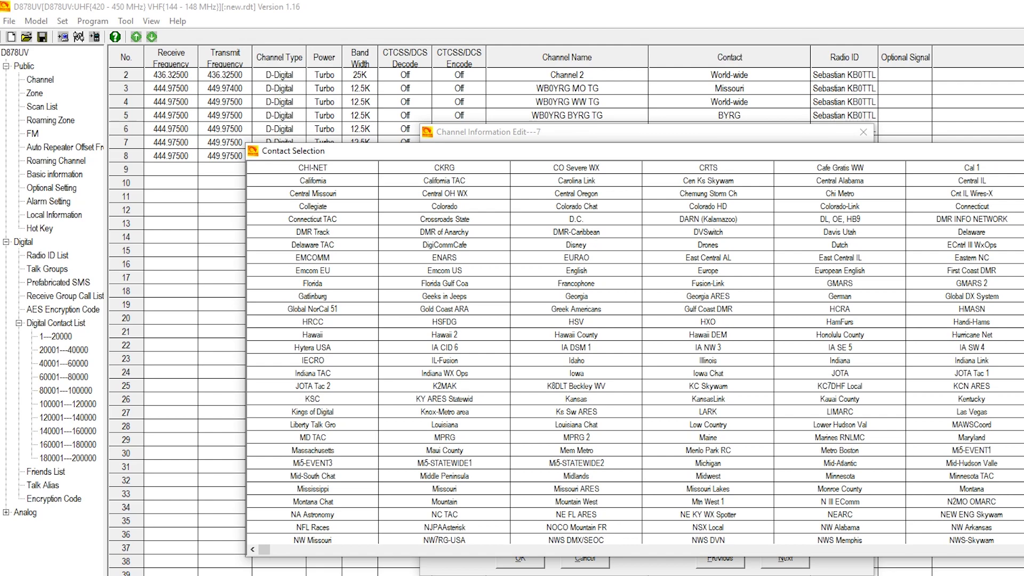
scroll(1021, 540, "down", 5)
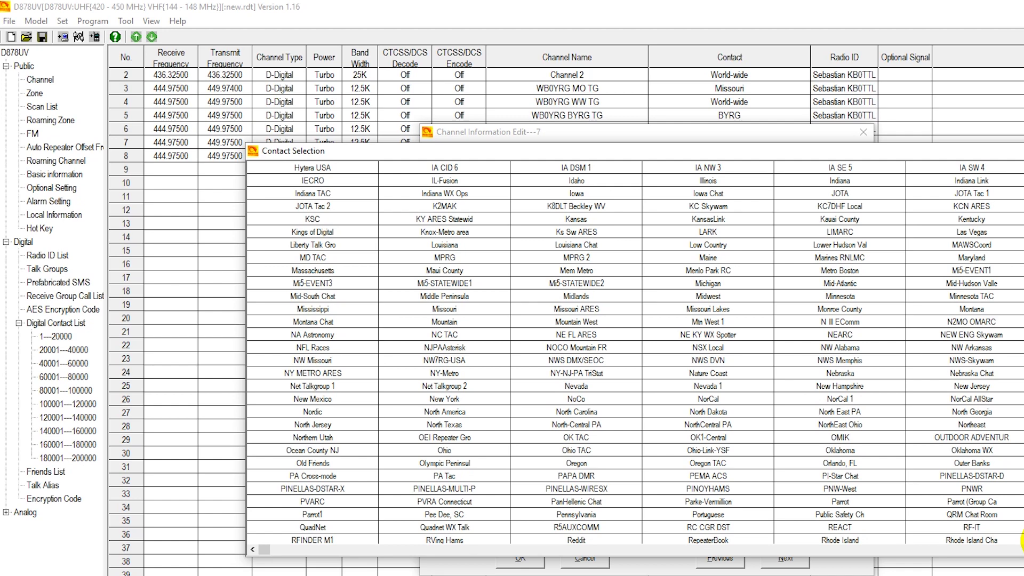
double_click(851, 501)
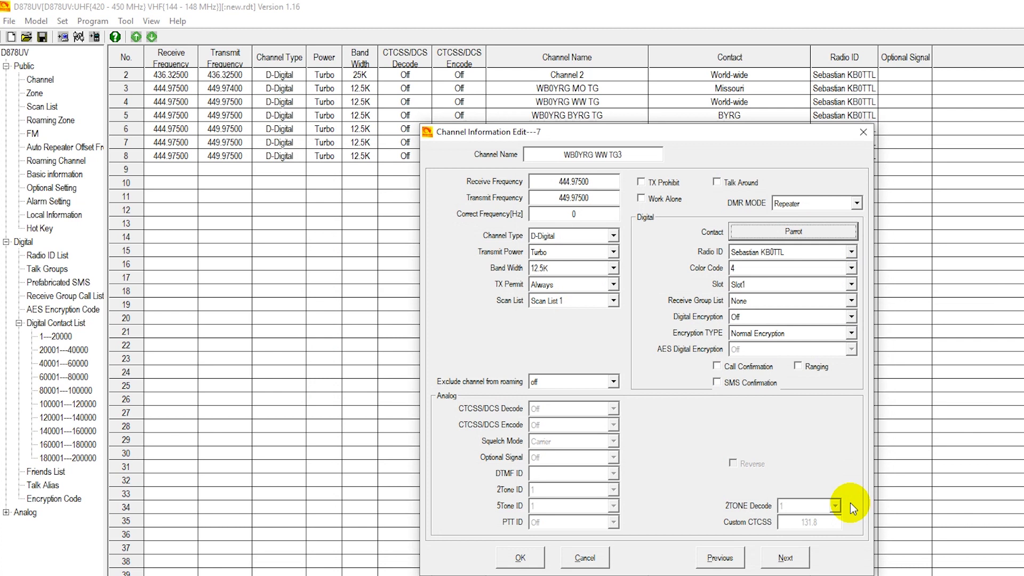
left_click_drag(564, 154, 595, 154)
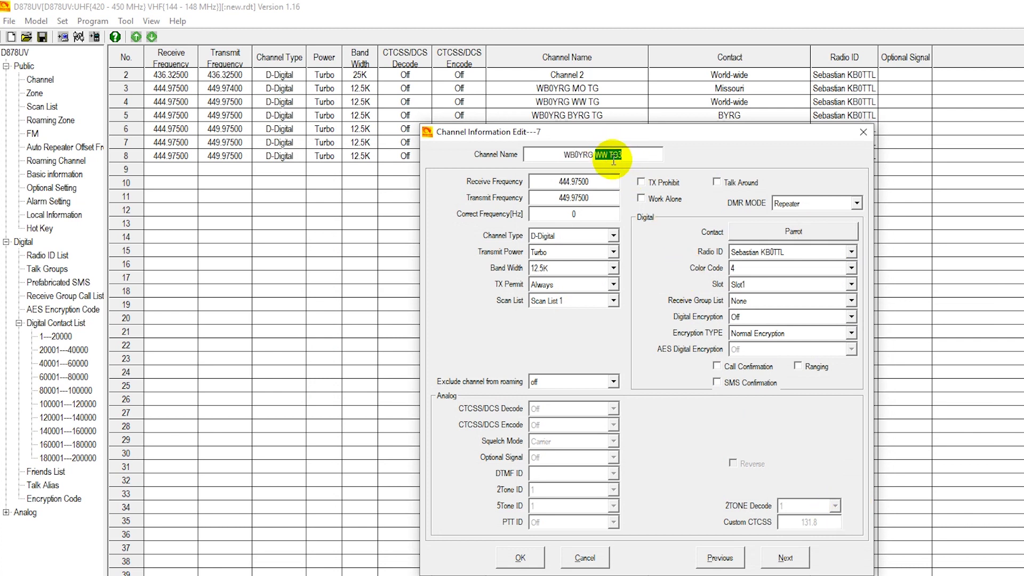
type("Parrot")
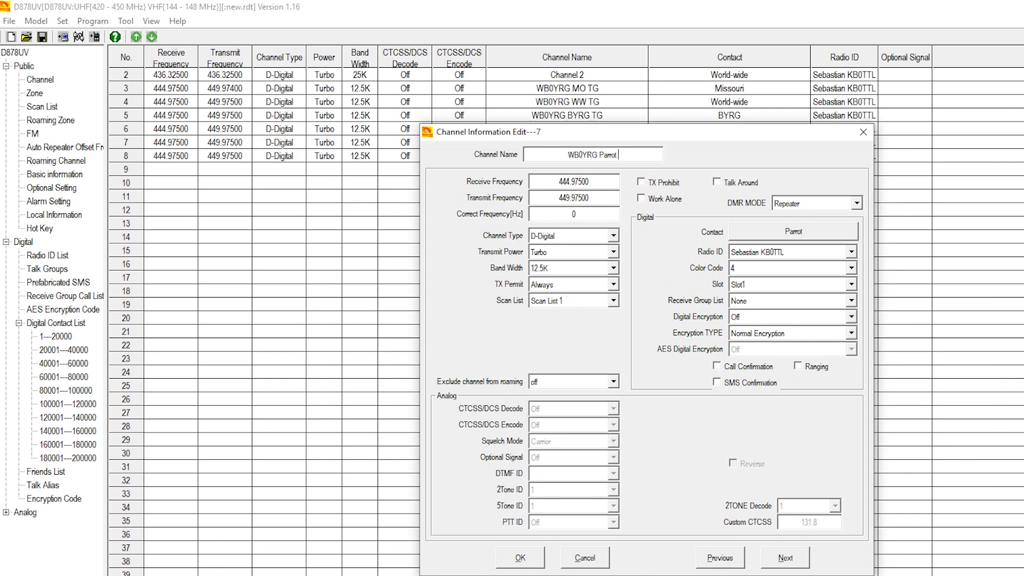
type(" TG")
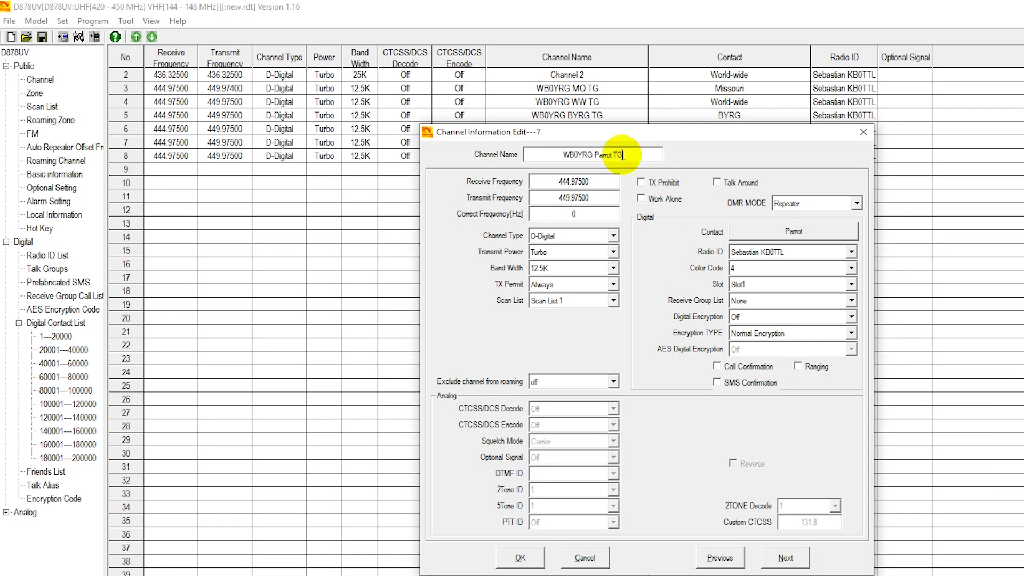
left_click(517, 559)
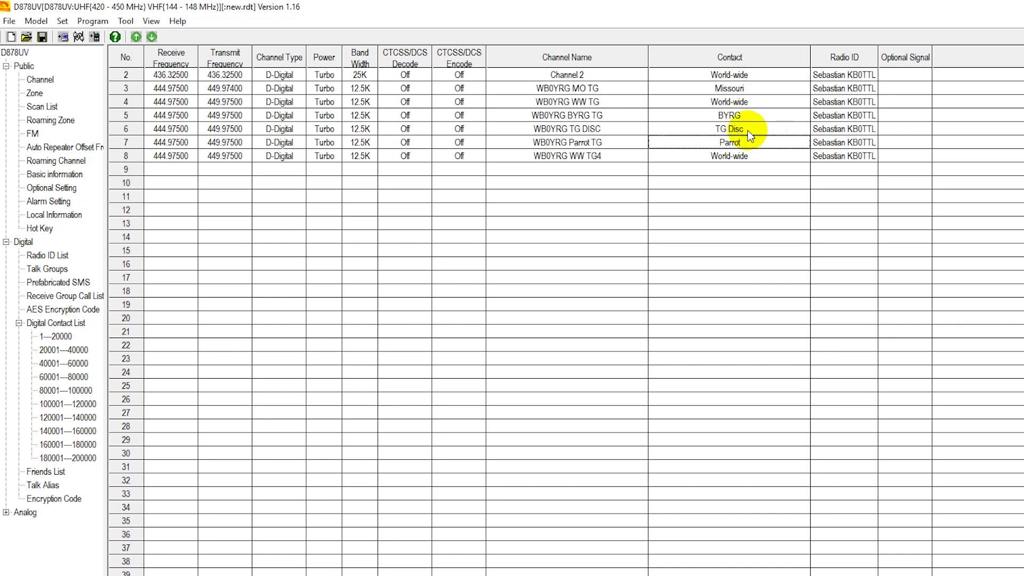
double_click(363, 159)
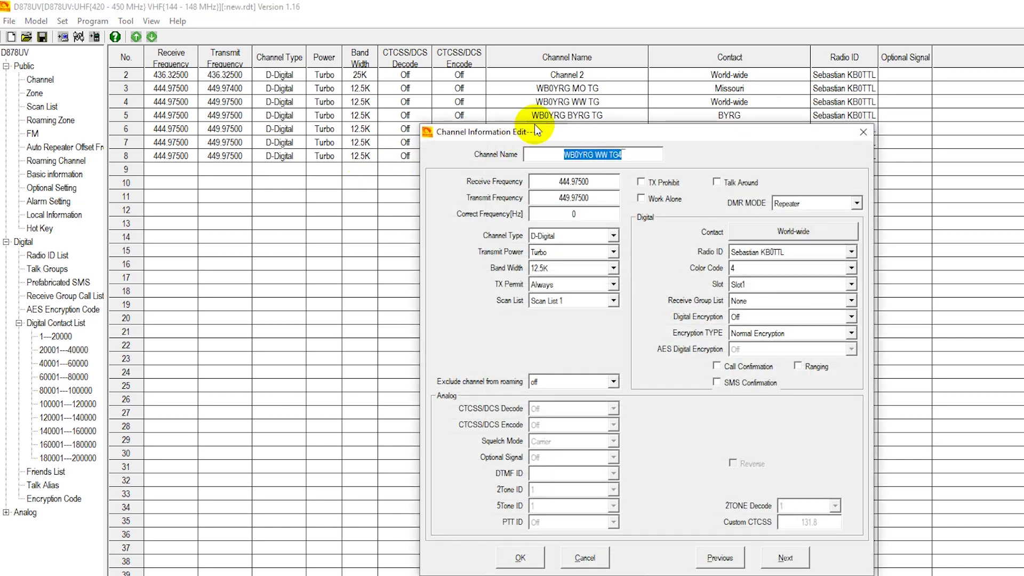
Give channel 8 the North America contact and rename it 'WB0YRG NA TG'.
left_click(796, 231)
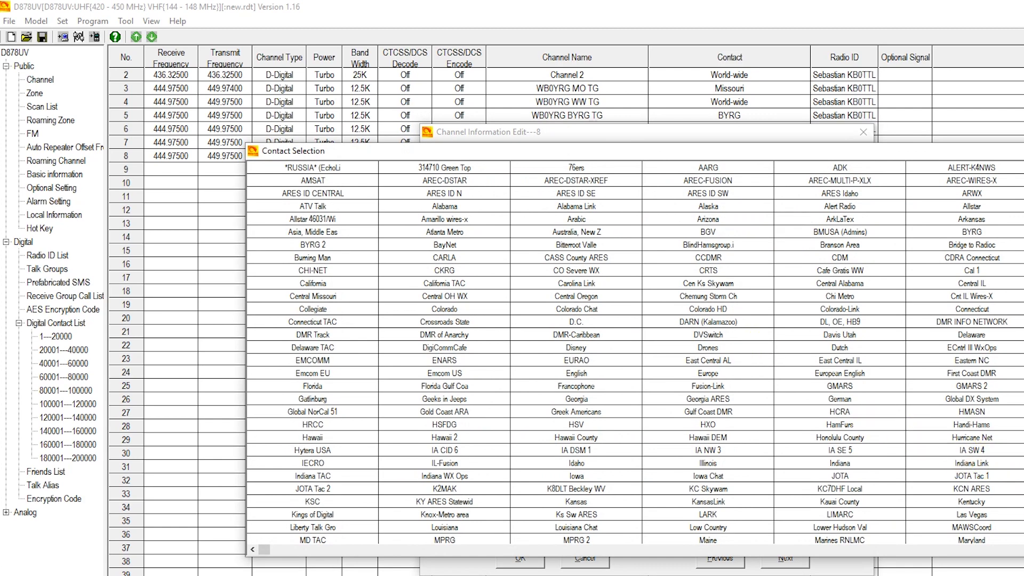
scroll(1021, 533, "down", 3)
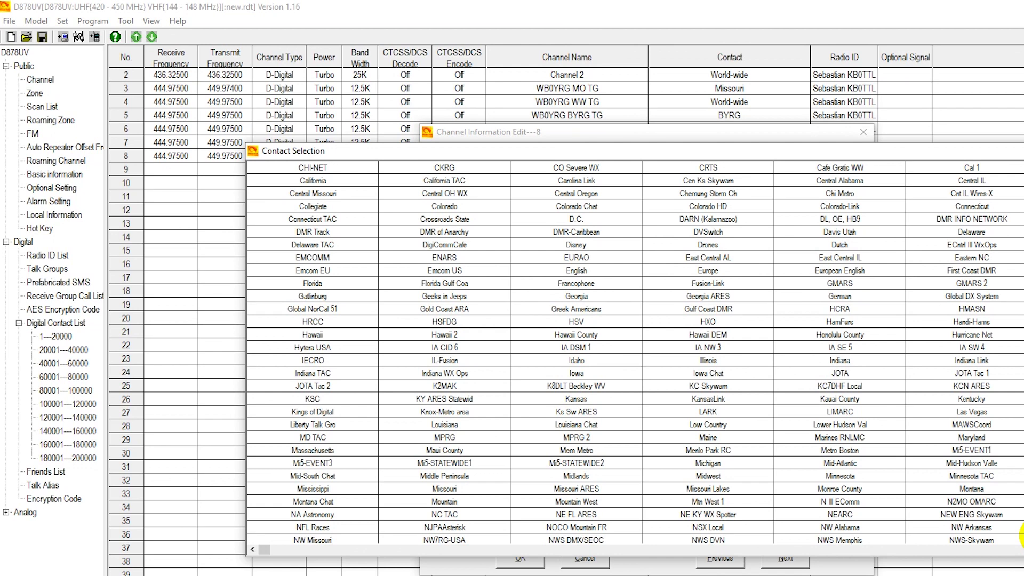
scroll(1021, 533, "down", 1)
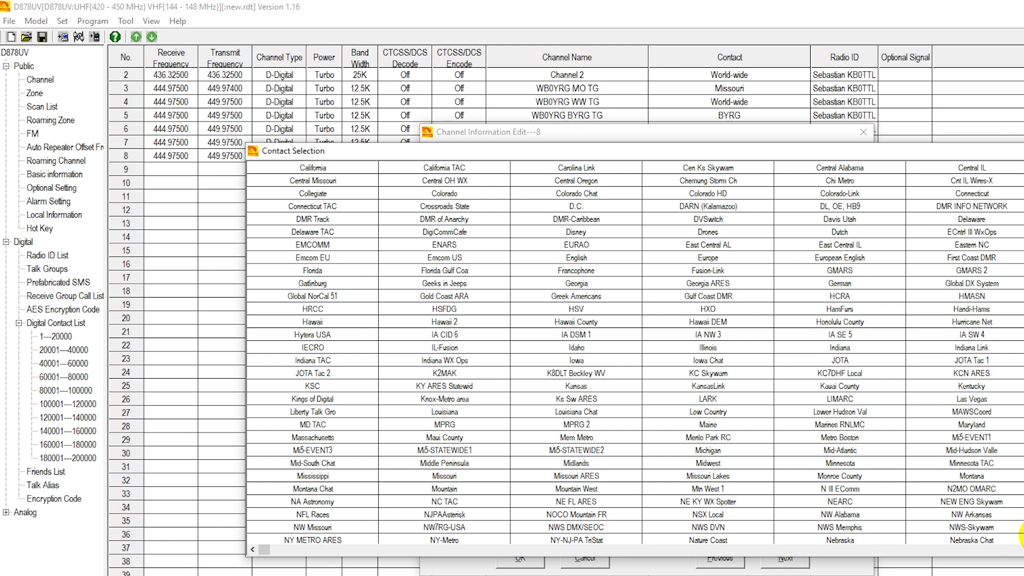
scroll(1021, 533, "down", 6)
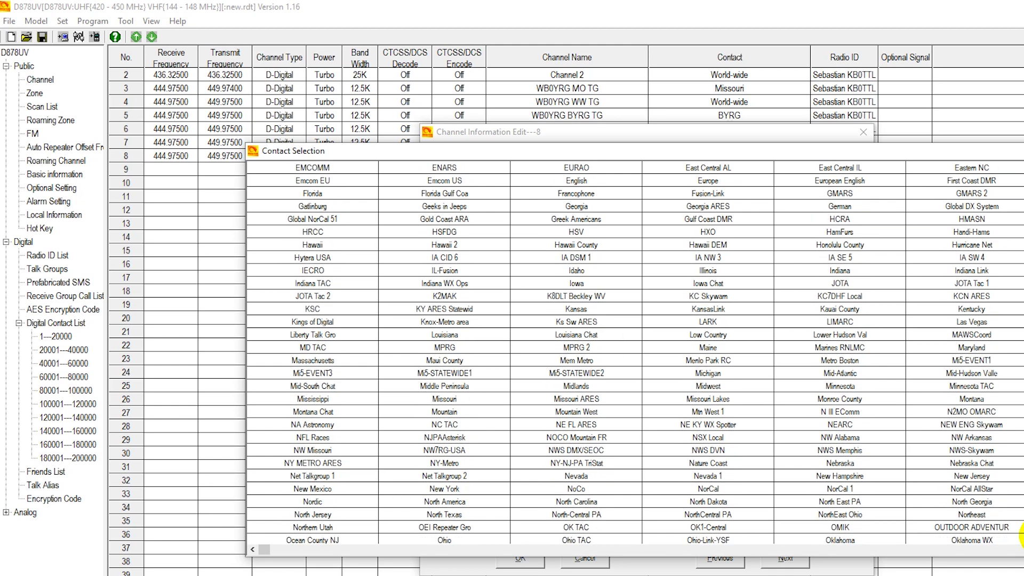
double_click(460, 502)
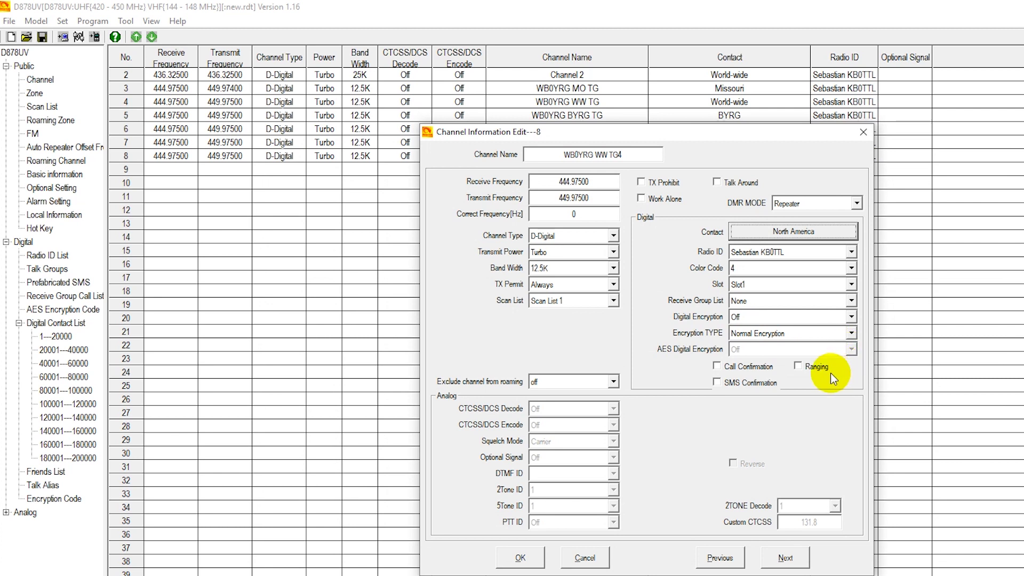
double_click(626, 154)
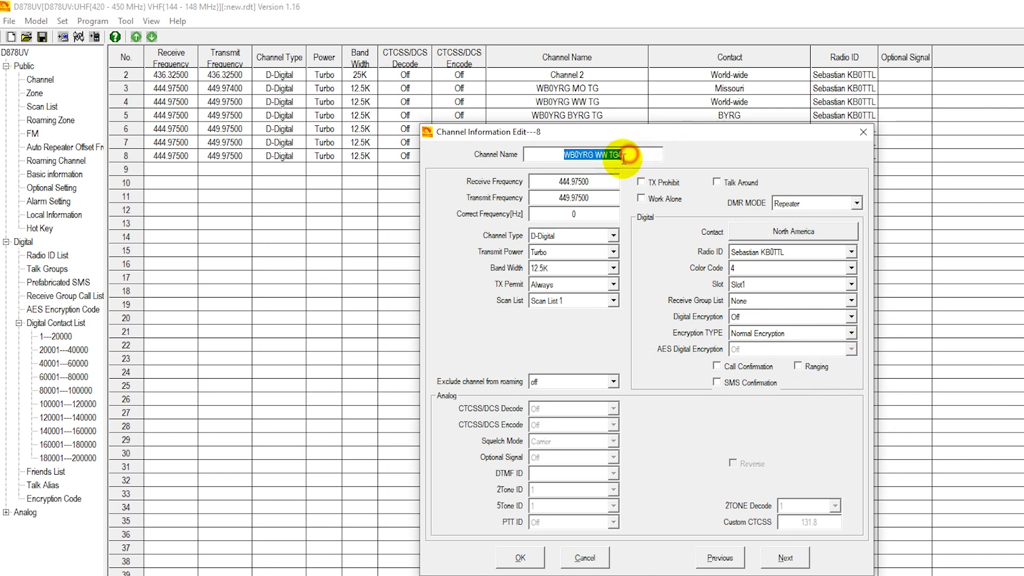
left_click(624, 152)
left_click_drag(624, 155, 595, 155)
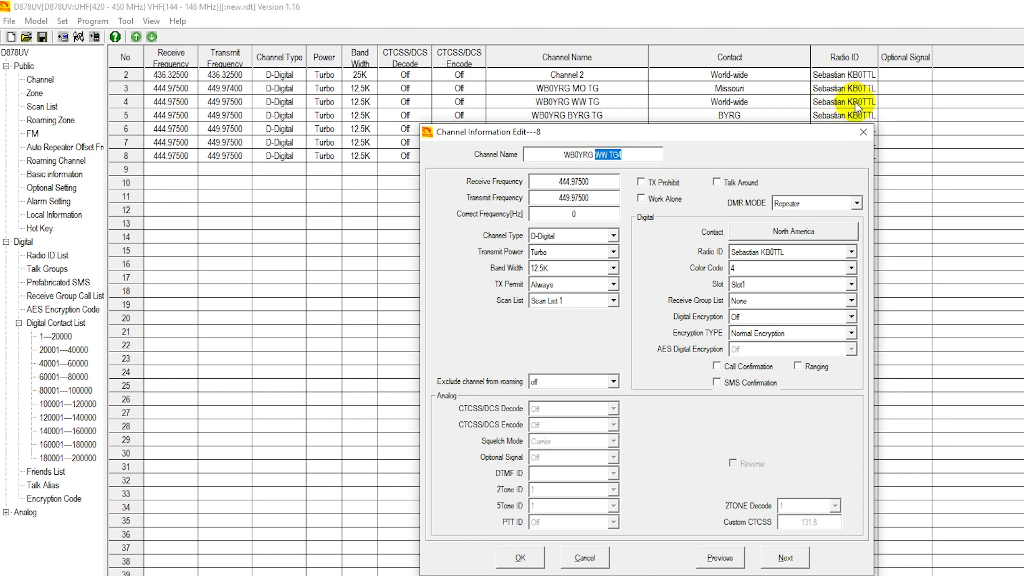
left_click(624, 154)
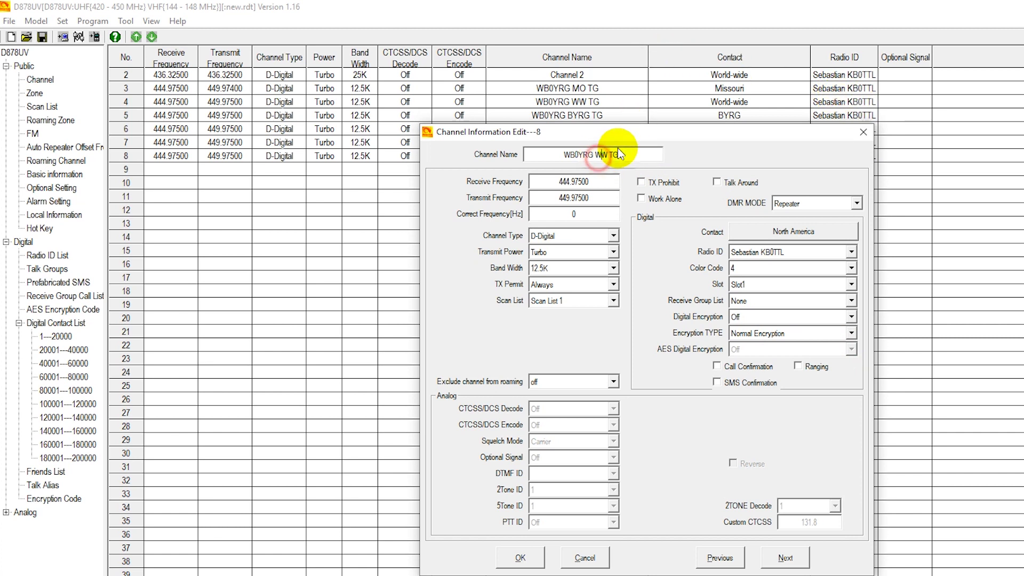
left_click_drag(626, 155, 602, 157)
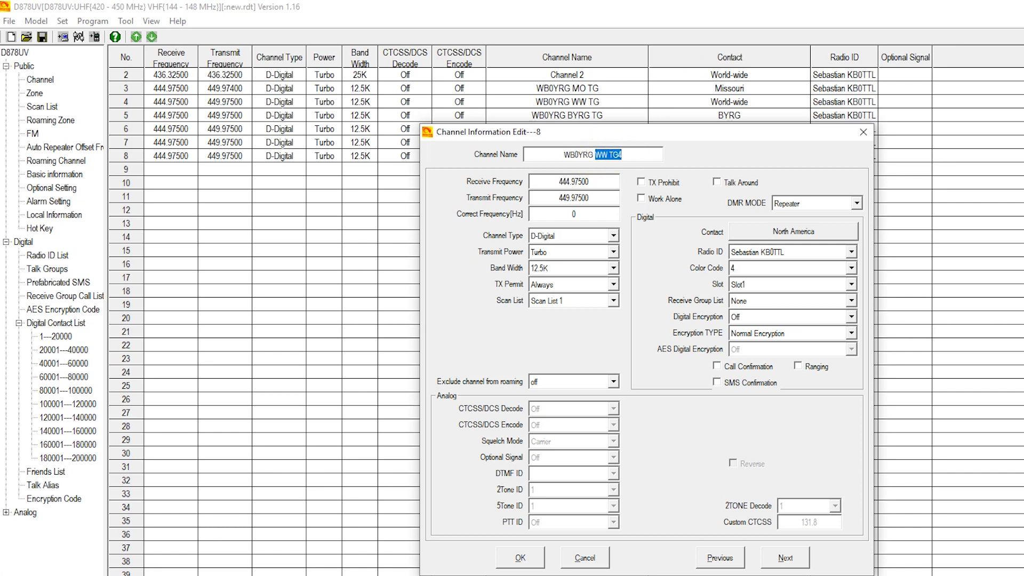
type("NA TG")
left_click(520, 558)
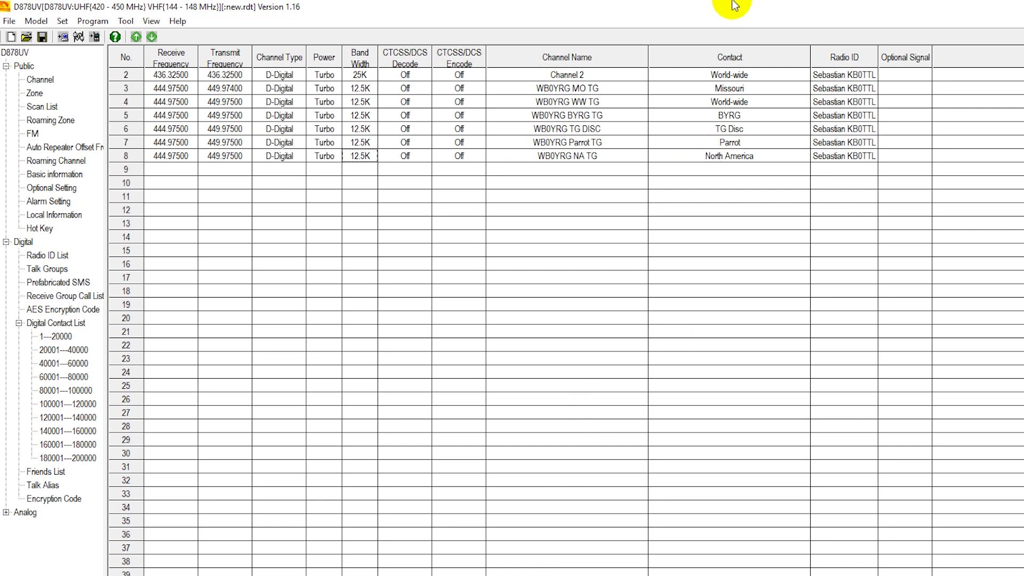
double_click(569, 76)
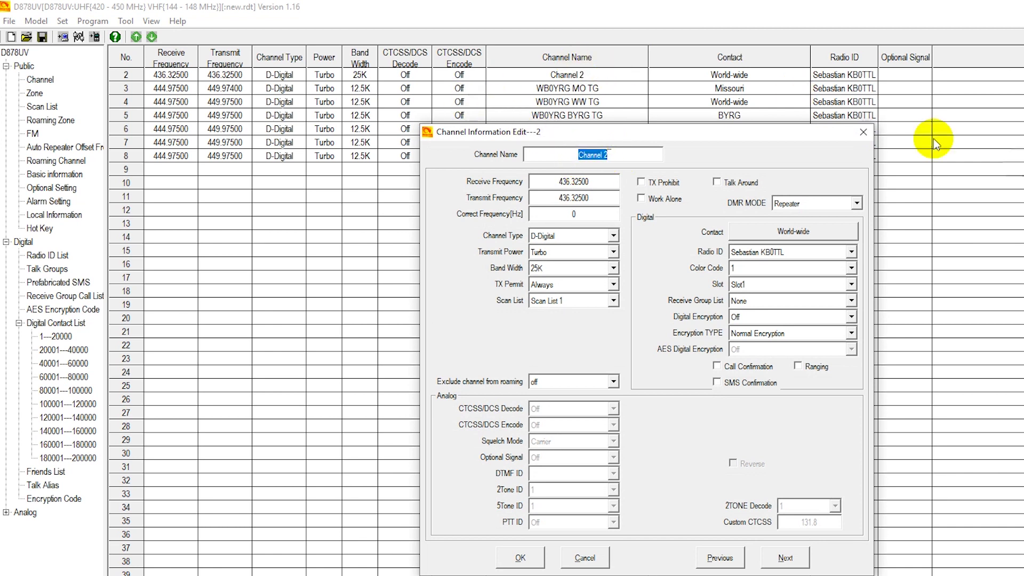
left_click(985, 161)
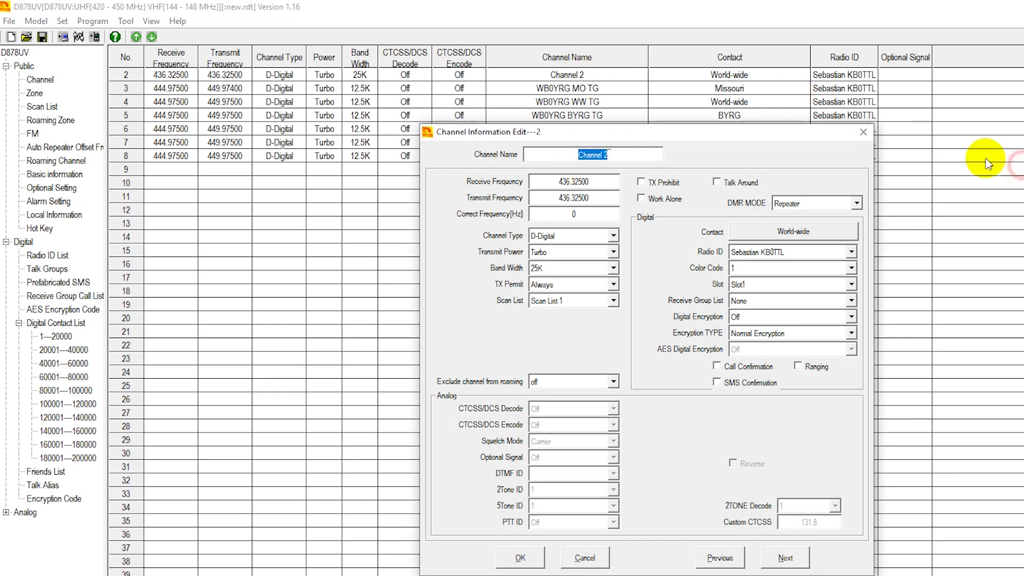
left_click(584, 557)
scroll(638, 133, "up", 1)
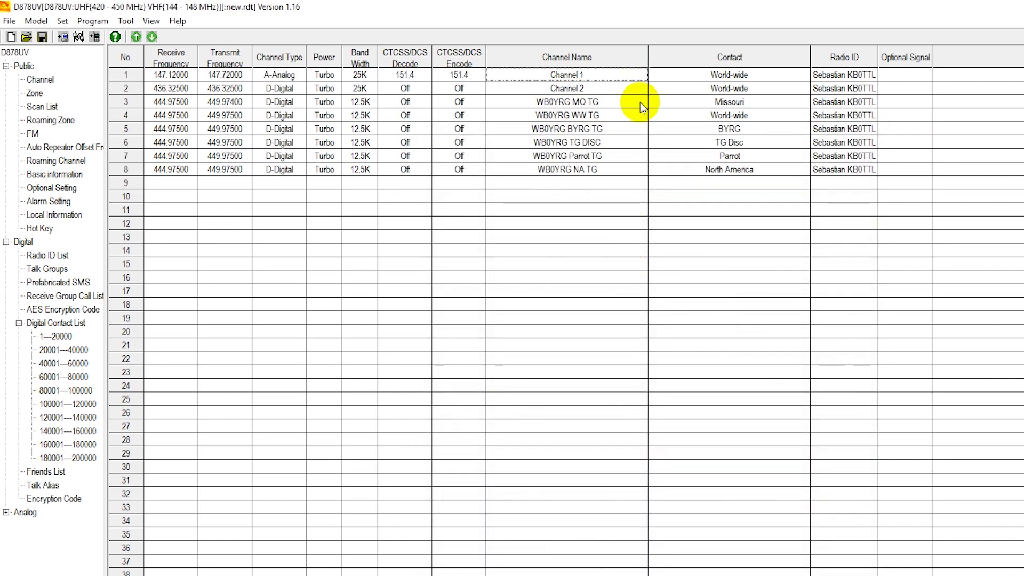
Rename channel 1 to '147.120 ANALOG' and save it.
double_click(583, 75)
left_click(619, 155)
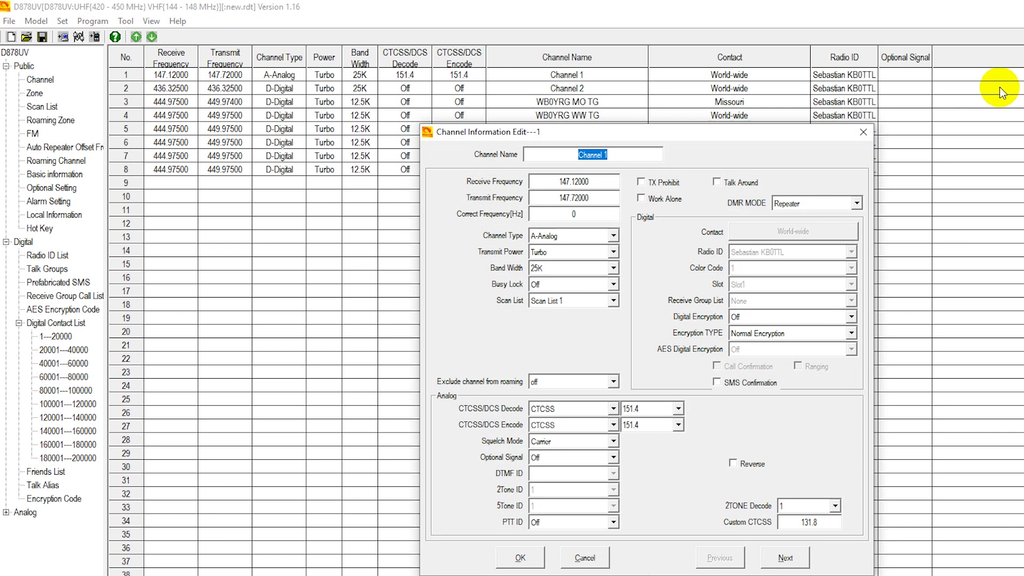
type("147")
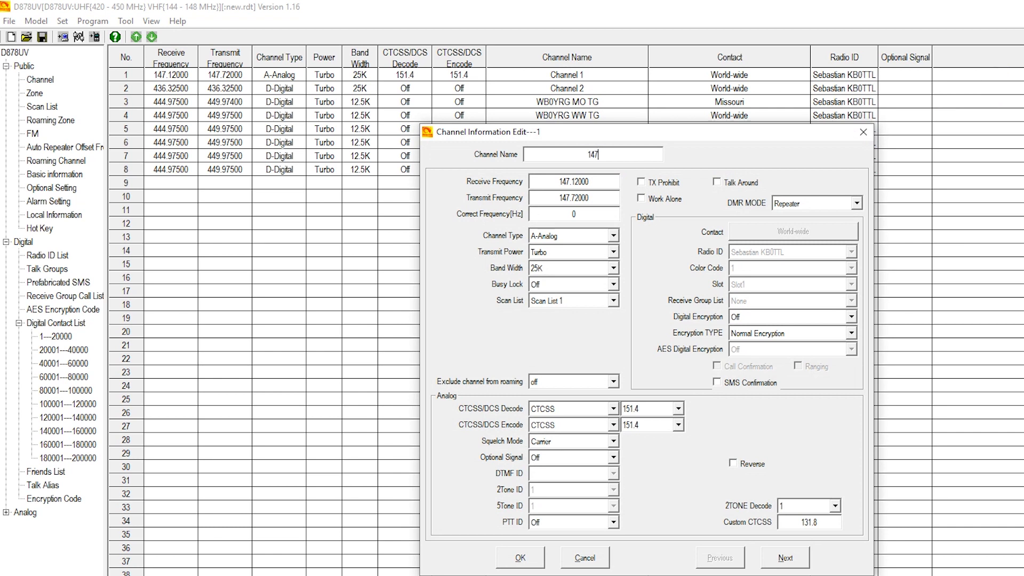
type(".120 ANALOG")
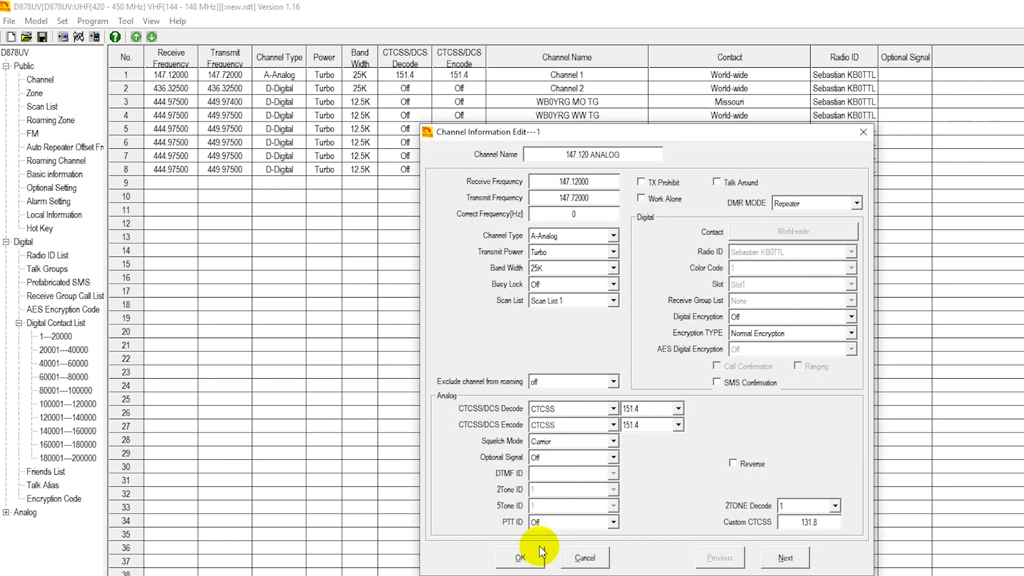
left_click(522, 559)
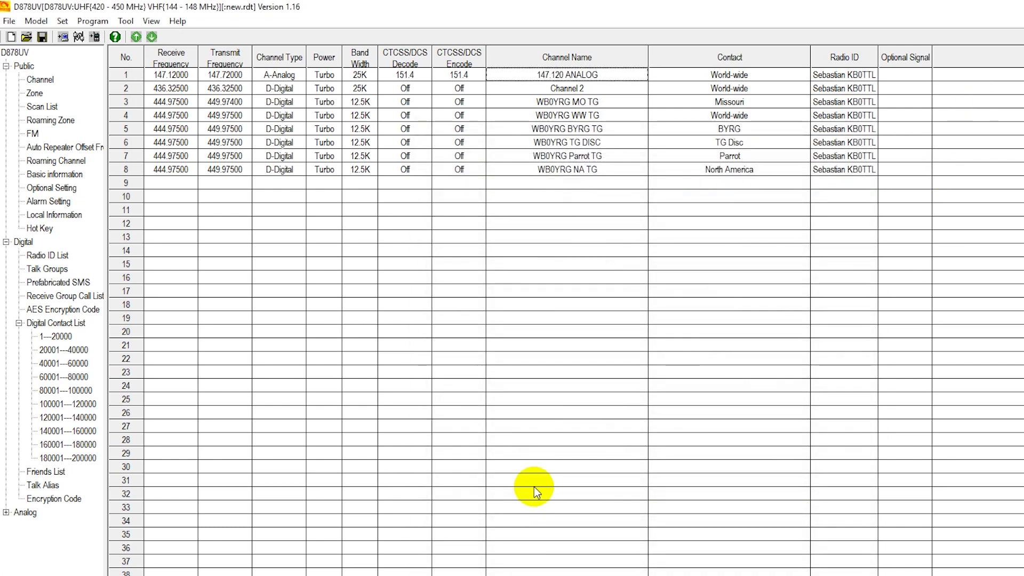
Delete channel 2 from the channel table, leaving row 2 empty.
right_click(591, 86)
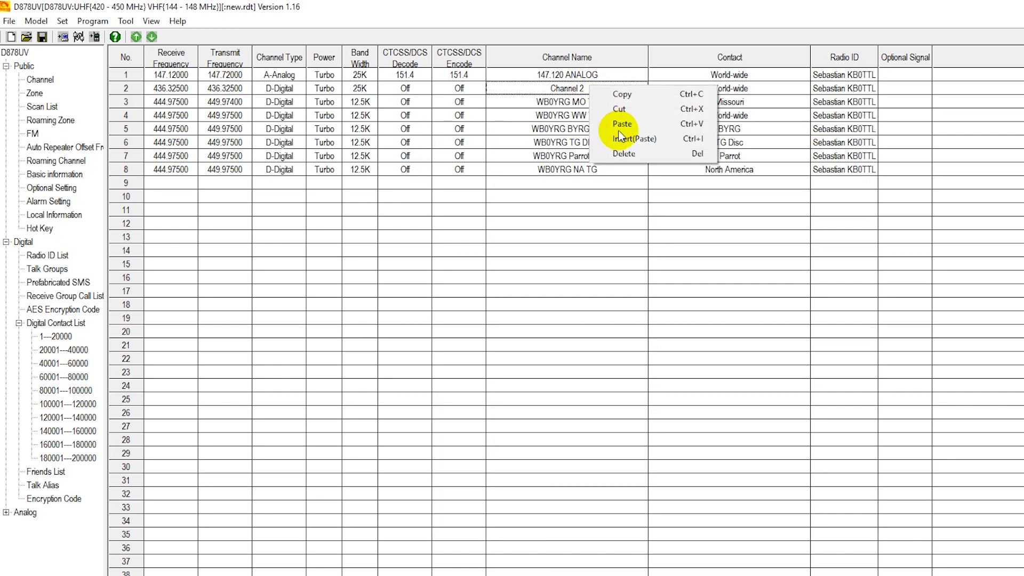
left_click(624, 153)
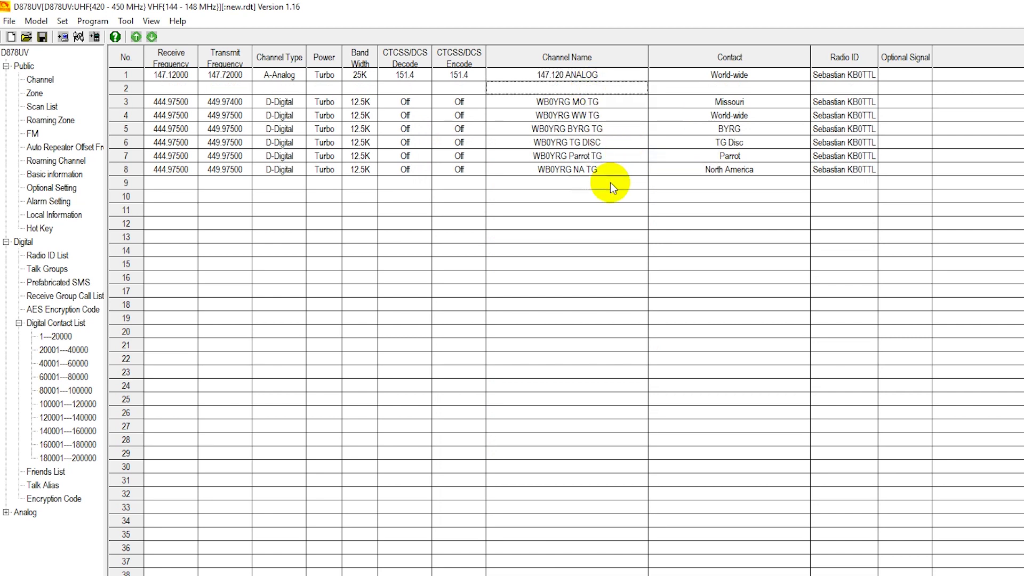
left_click(405, 250)
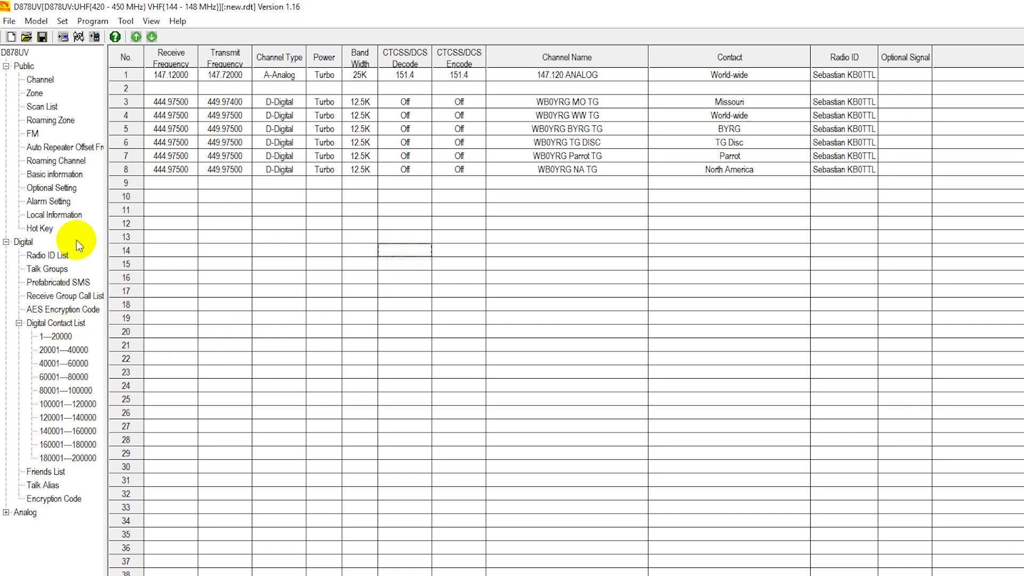
Show the zone list and open Zone 1 for editing.
left_click(33, 96)
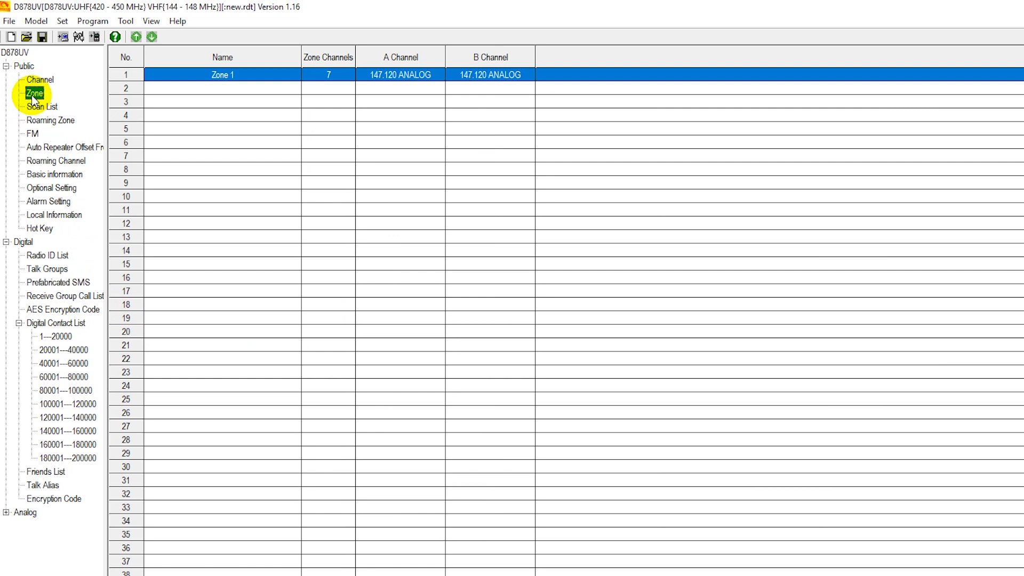
double_click(226, 74)
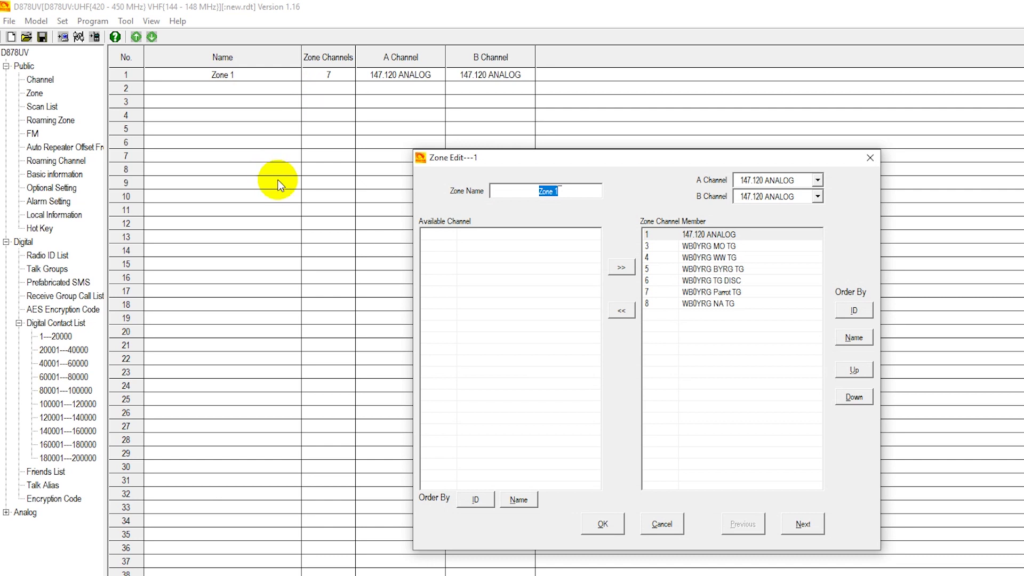
Rename Zone 1 to 'Local Repeaters' and save it.
left_click(229, 82)
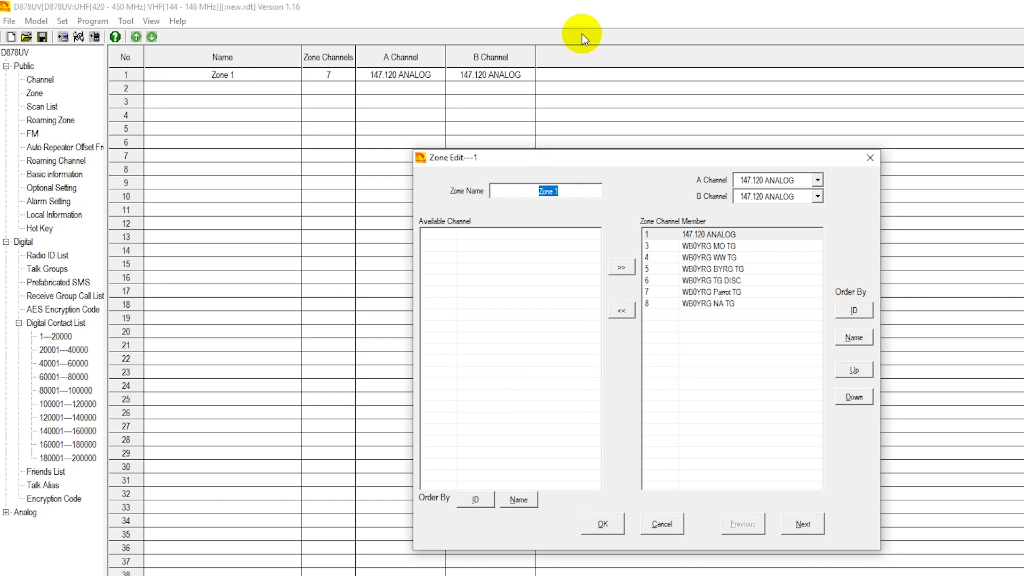
type("Local RE")
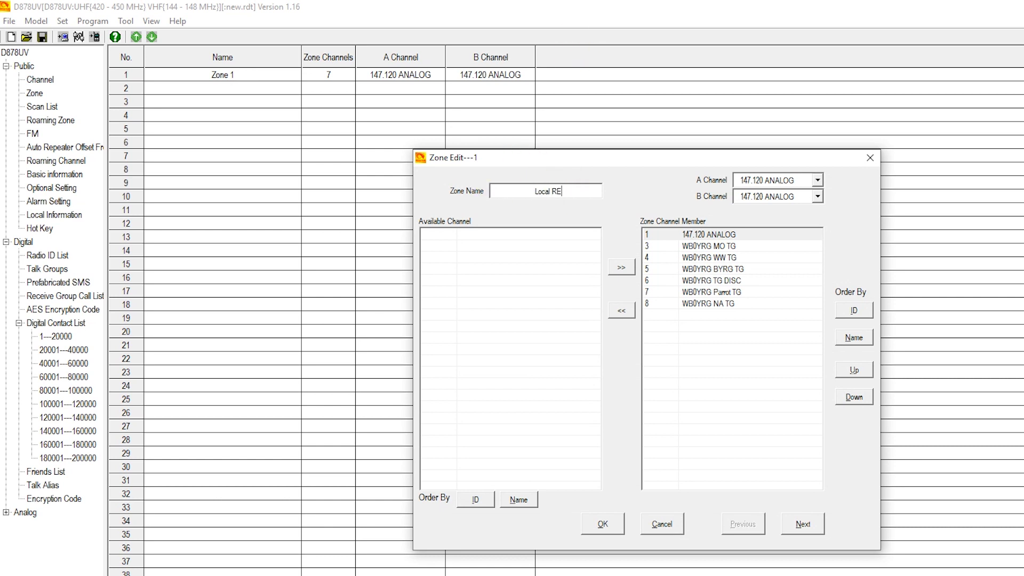
type(" Repeaters")
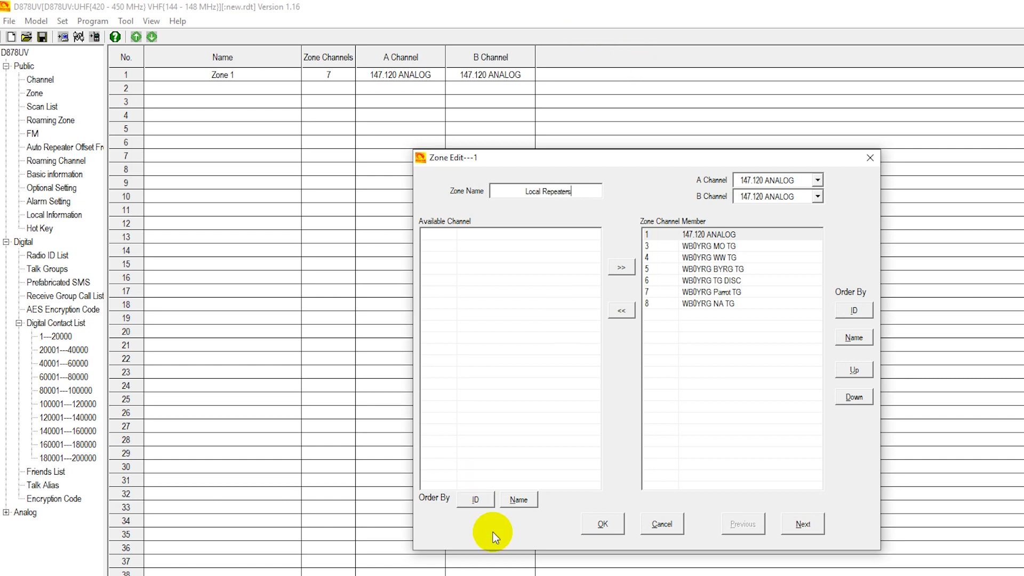
left_click(601, 524)
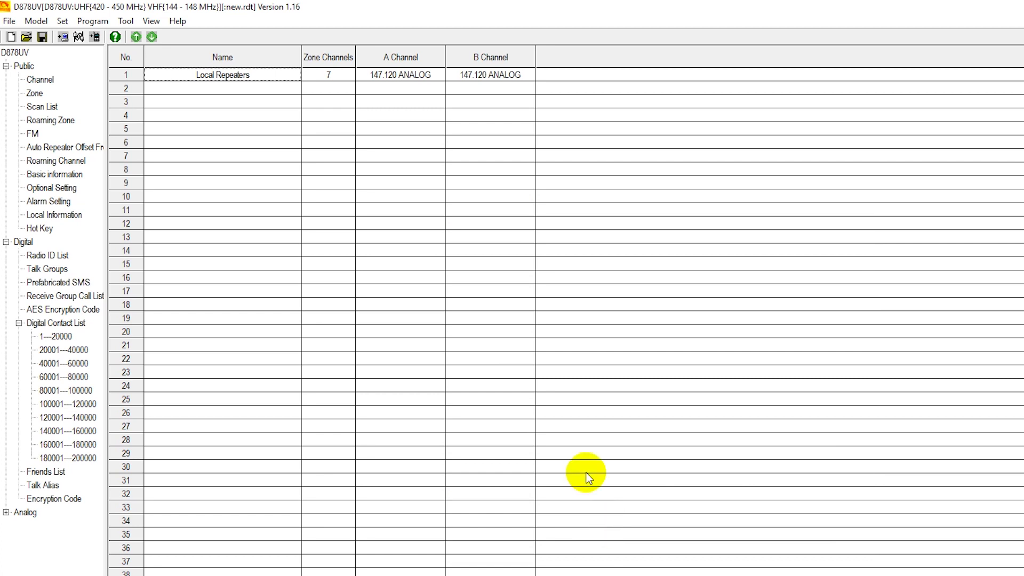
Remove all existing member channels from the Local Repeaters zone.
double_click(218, 74)
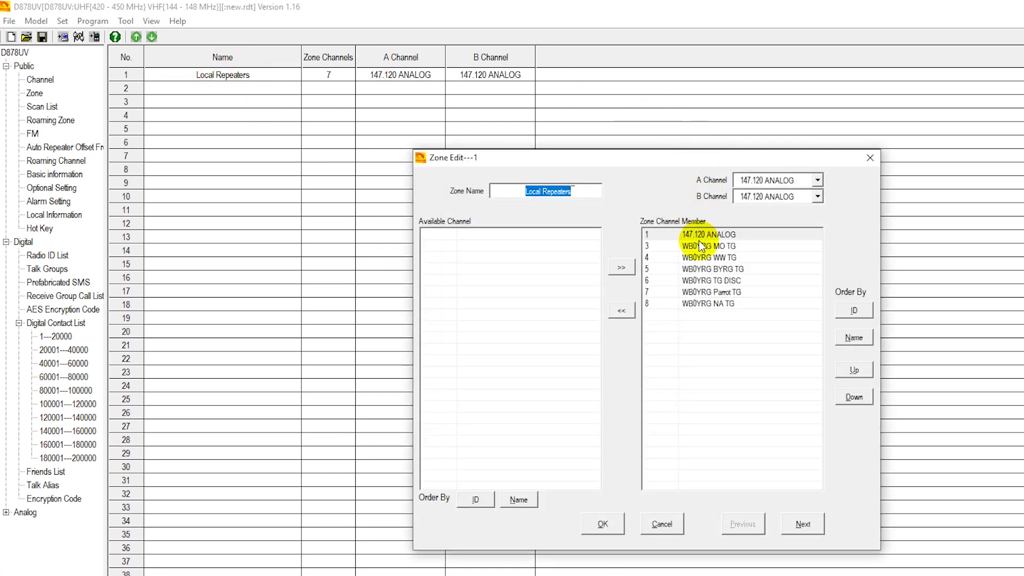
left_click(621, 309)
left_click(621, 309)
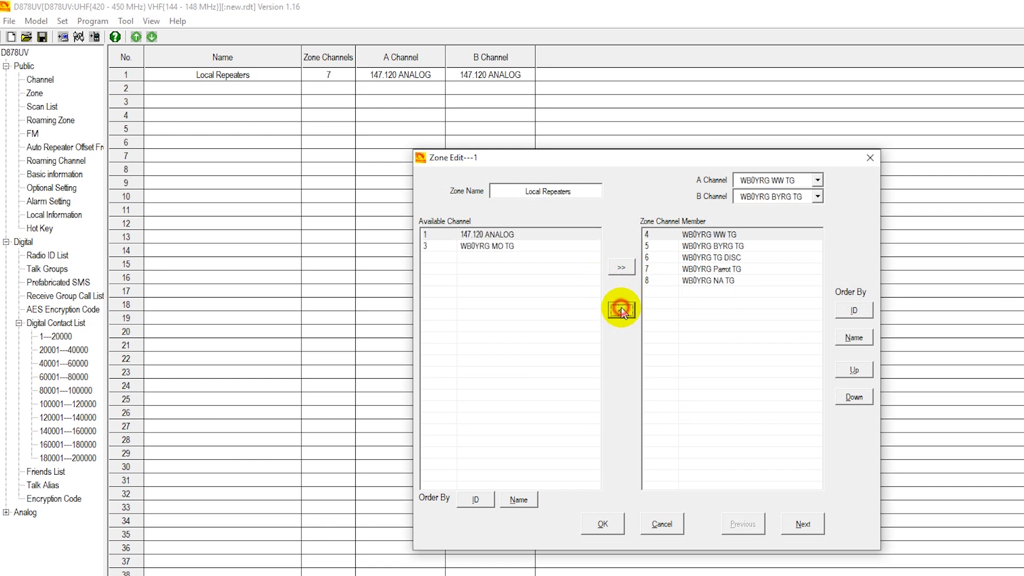
left_click(621, 310)
left_click(621, 310)
left_click(621, 311)
left_click(621, 309)
left_click(621, 310)
left_click(621, 310)
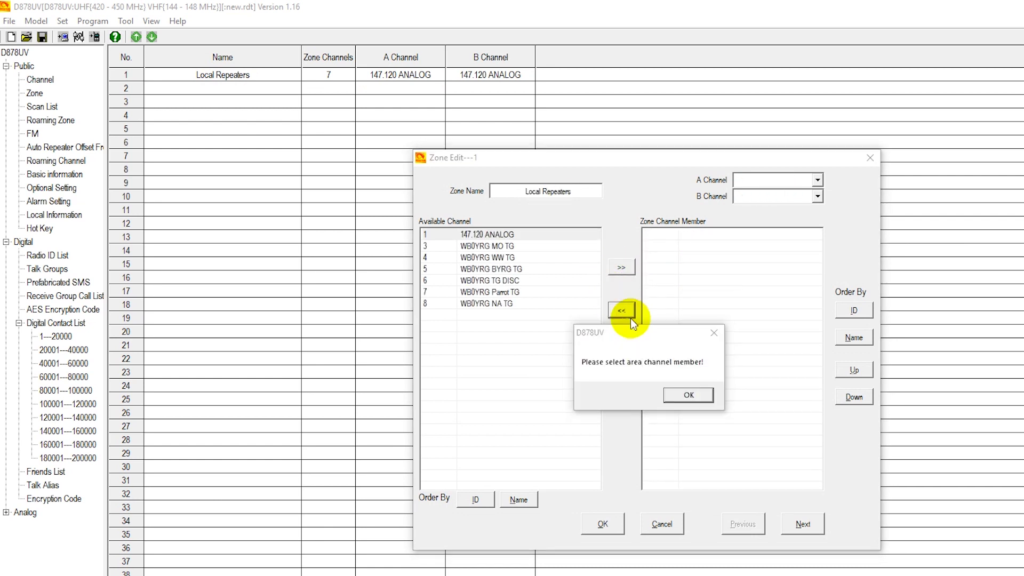
left_click(684, 396)
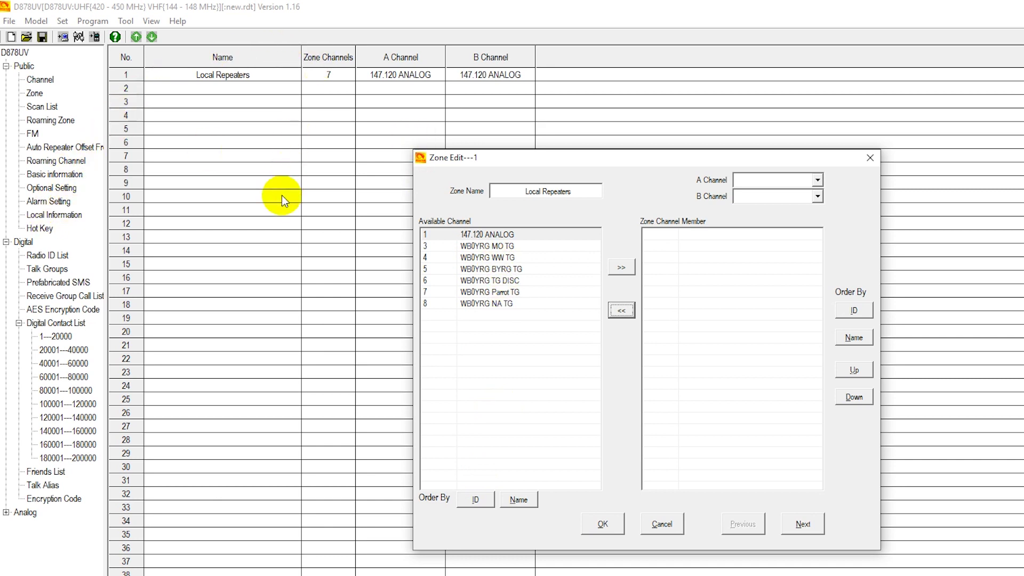
Add 147.120 ANALOG and the six WB0YRG talkgroup channels to the zone and save.
left_click(499, 237)
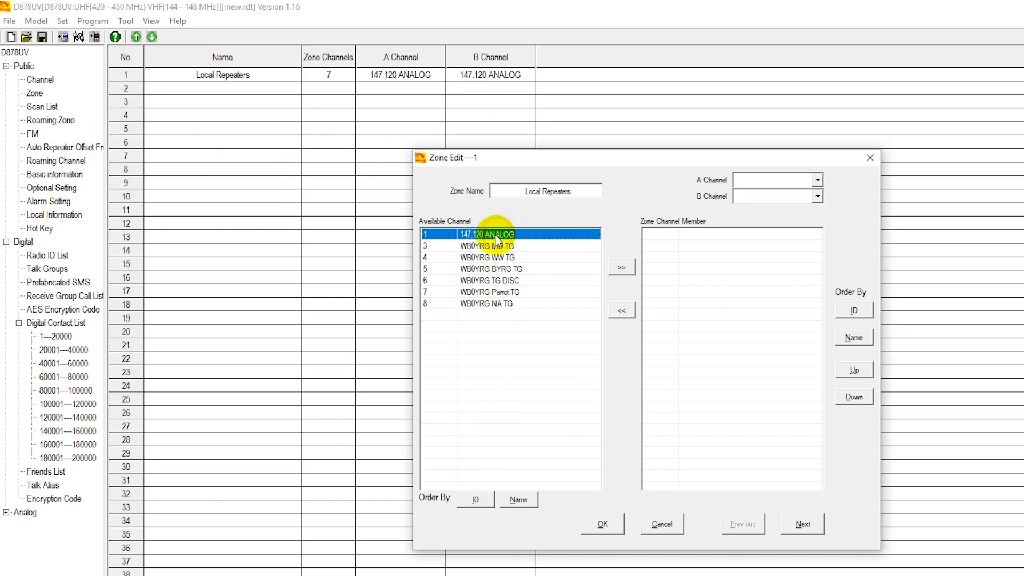
left_click(615, 267)
left_click(618, 268)
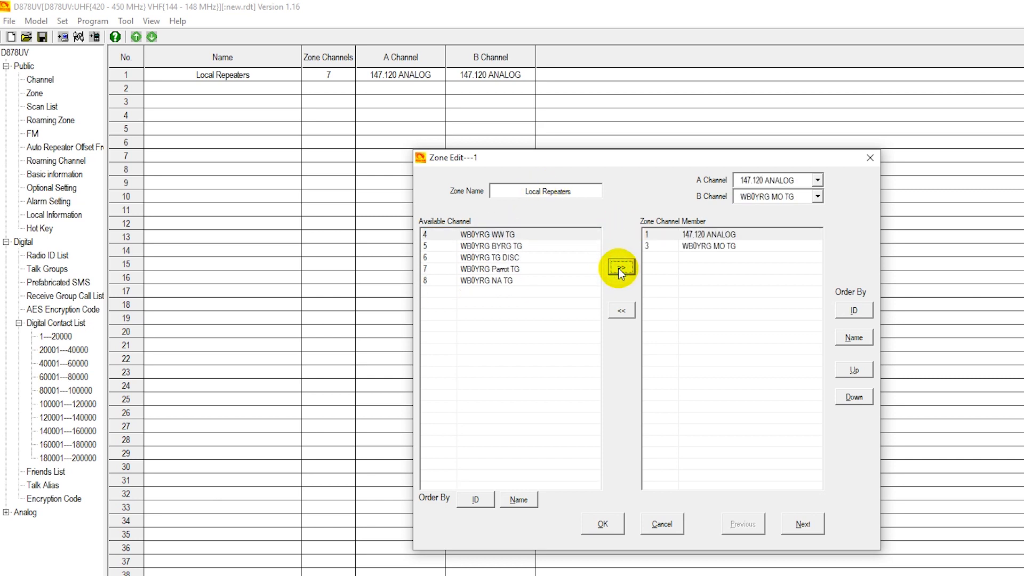
left_click(618, 268)
left_click(619, 268)
left_click(621, 268)
left_click(622, 268)
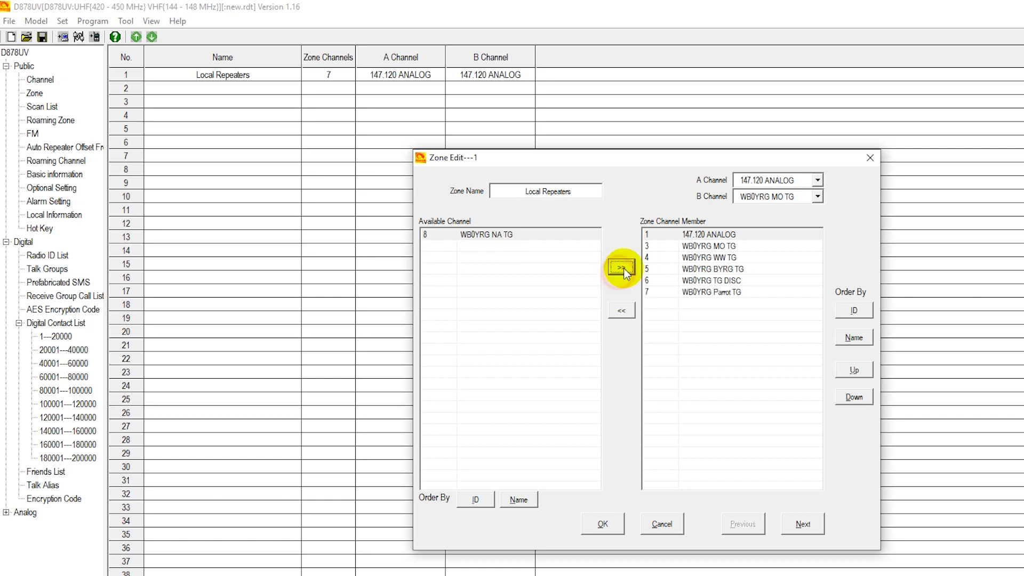
left_click(623, 268)
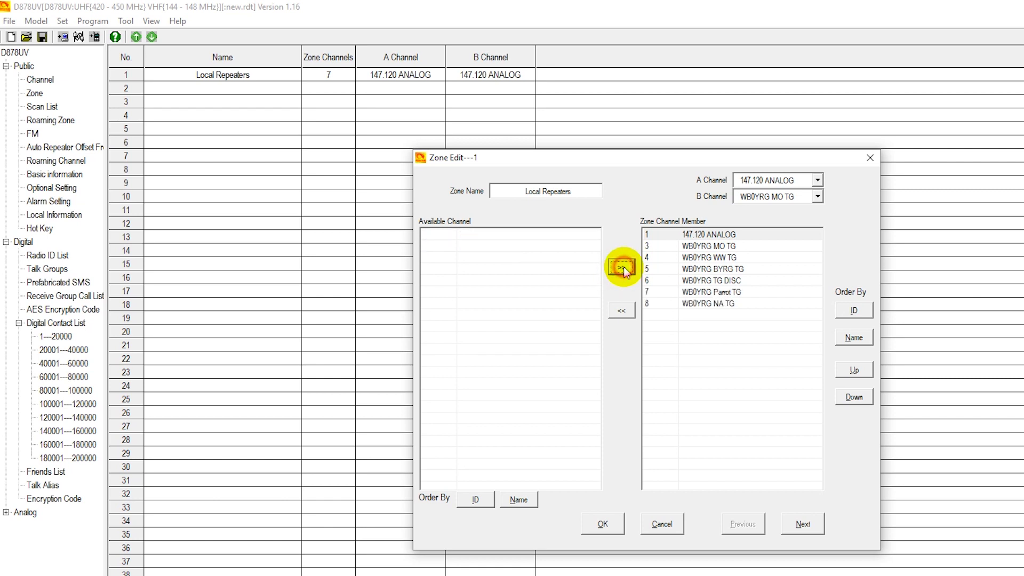
left_click(603, 524)
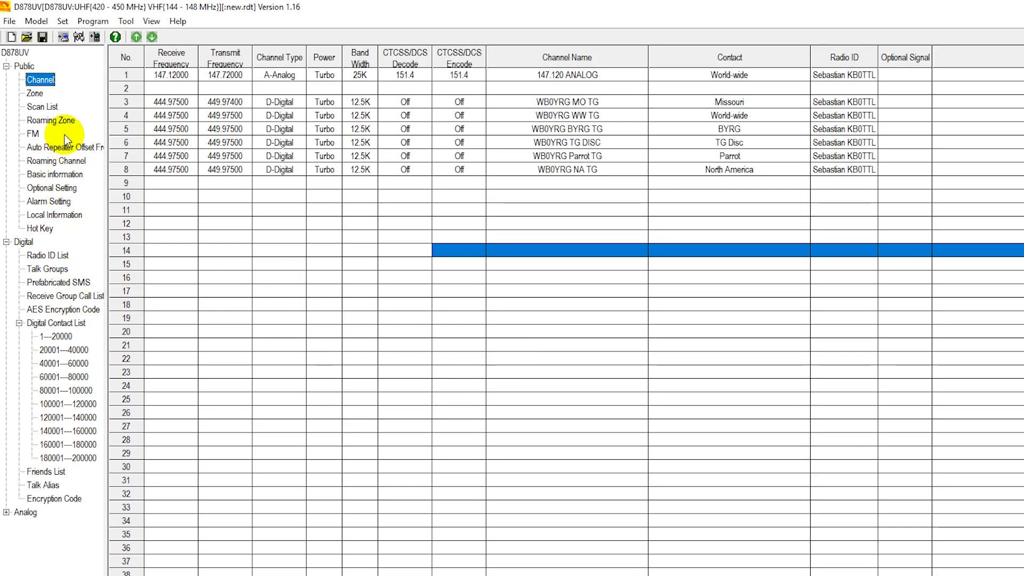
In Optional Setting's Work Mode tab, set Display mode to Channel and save.
left_click(63, 189)
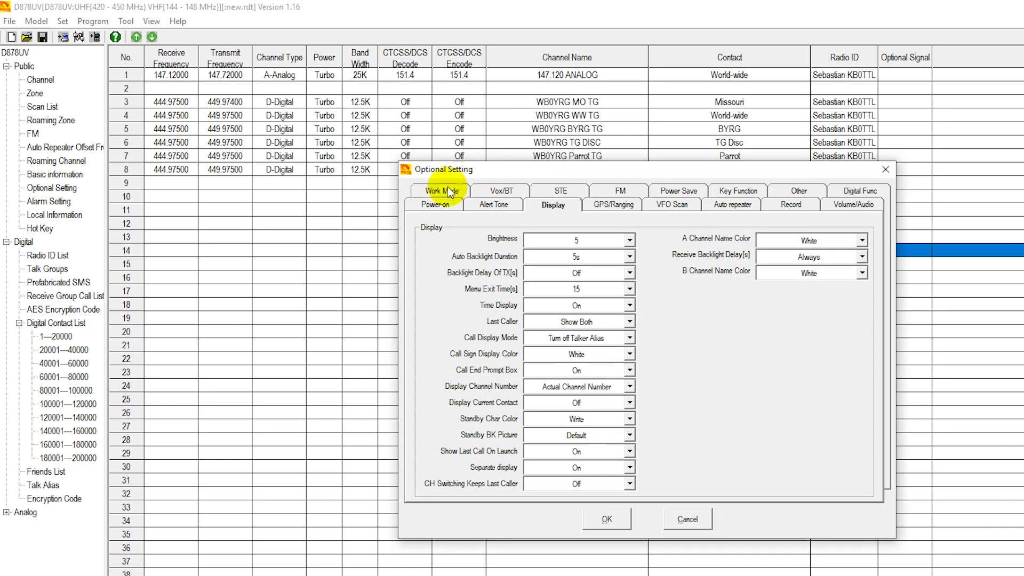
left_click(441, 192)
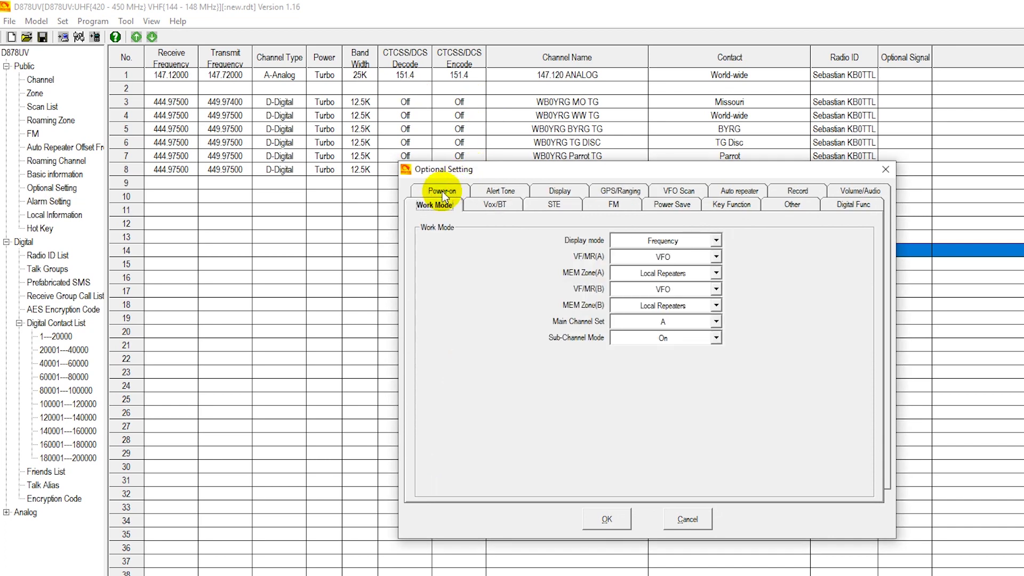
left_click(715, 240)
left_click(708, 237)
left_click(693, 240)
left_click(673, 265)
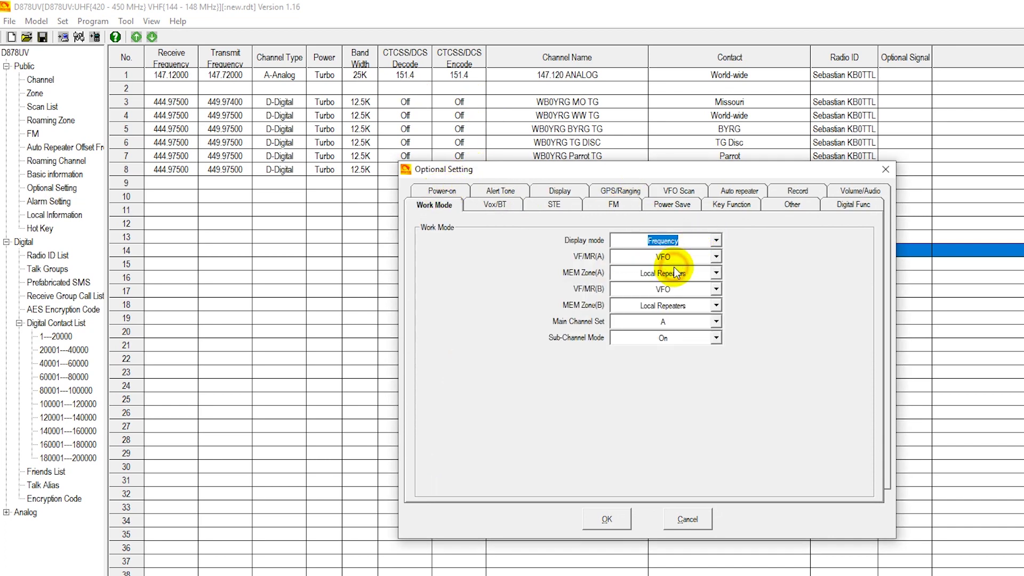
left_click(715, 241)
left_click(672, 257)
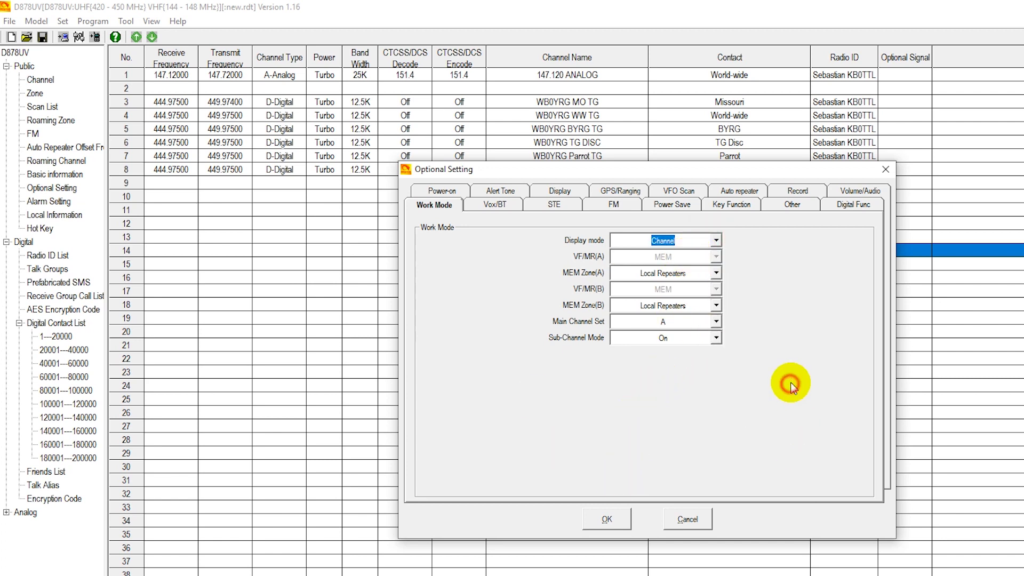
left_click(606, 521)
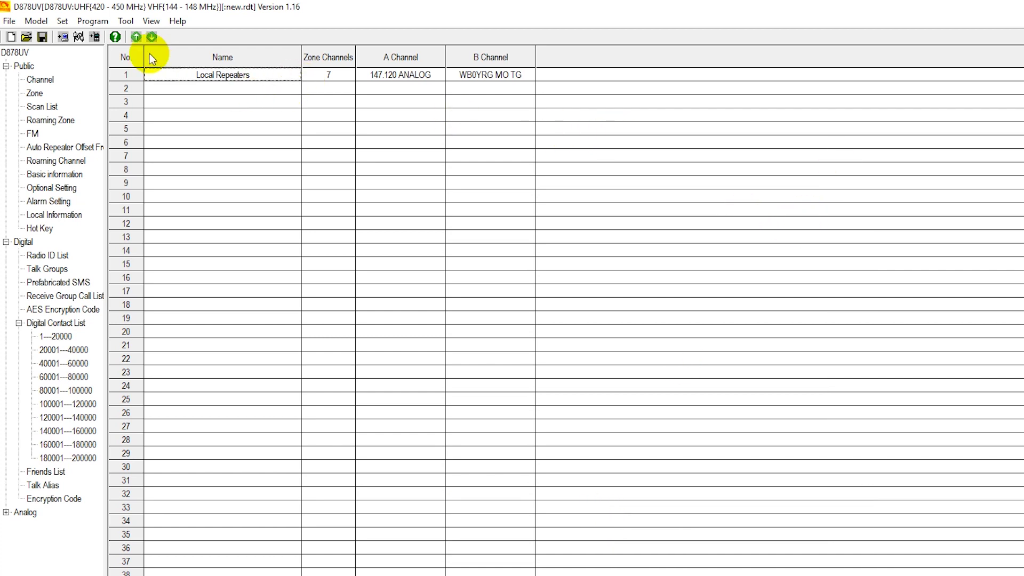
Write the codeplug to the radio with both data sets included, then dismiss the completion notice.
left_click(96, 38)
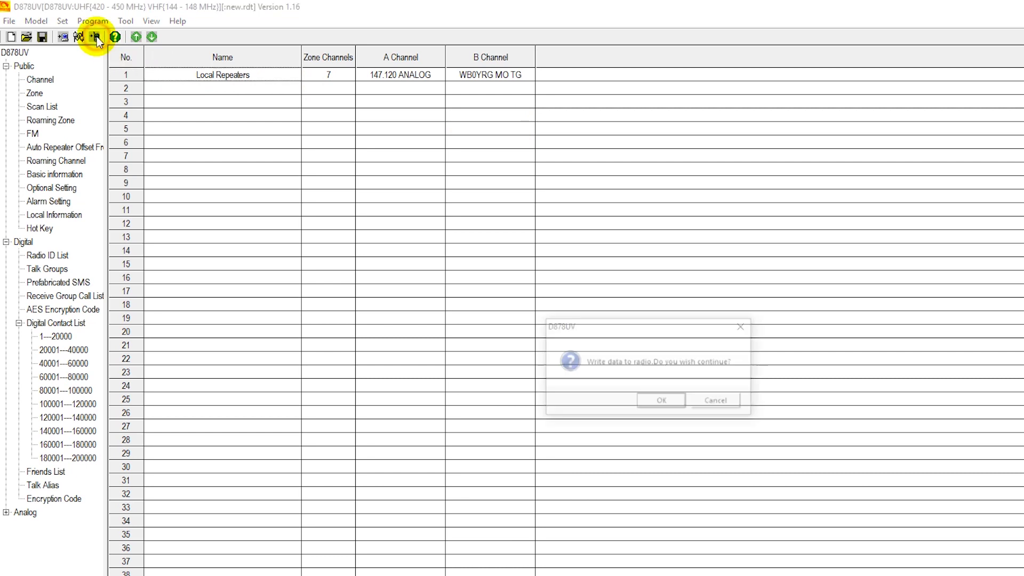
left_click(658, 401)
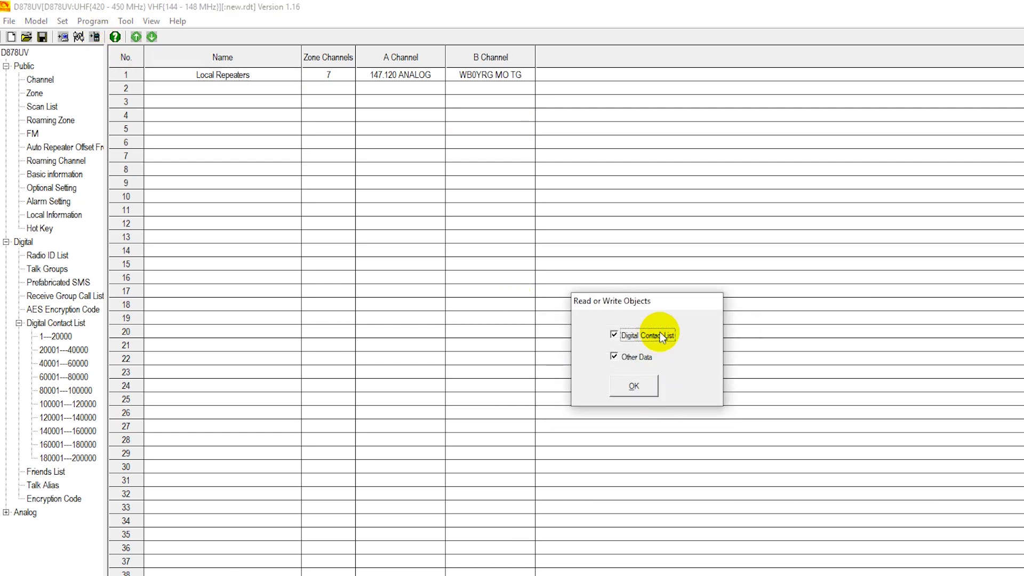
left_click(634, 388)
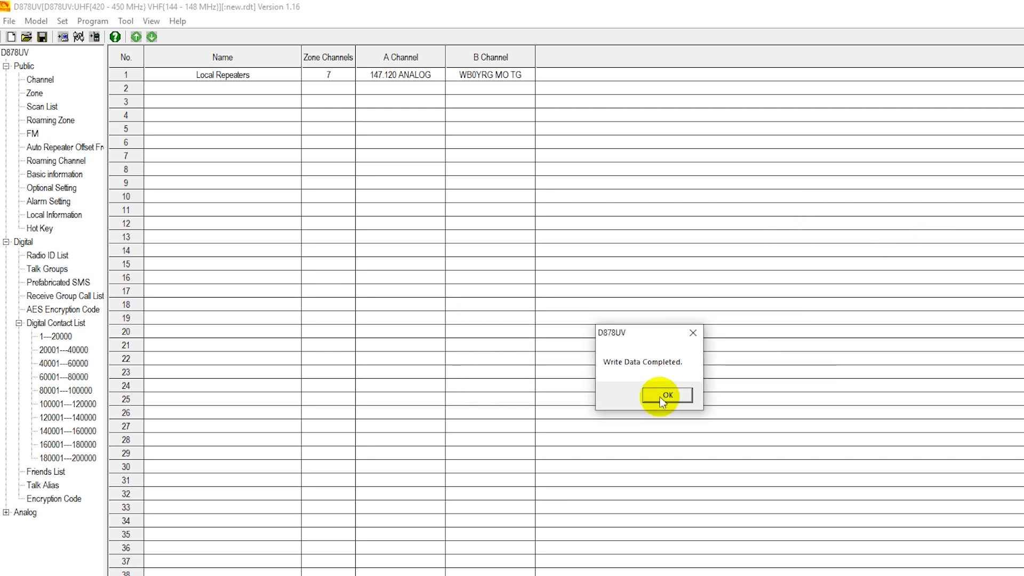
left_click(664, 396)
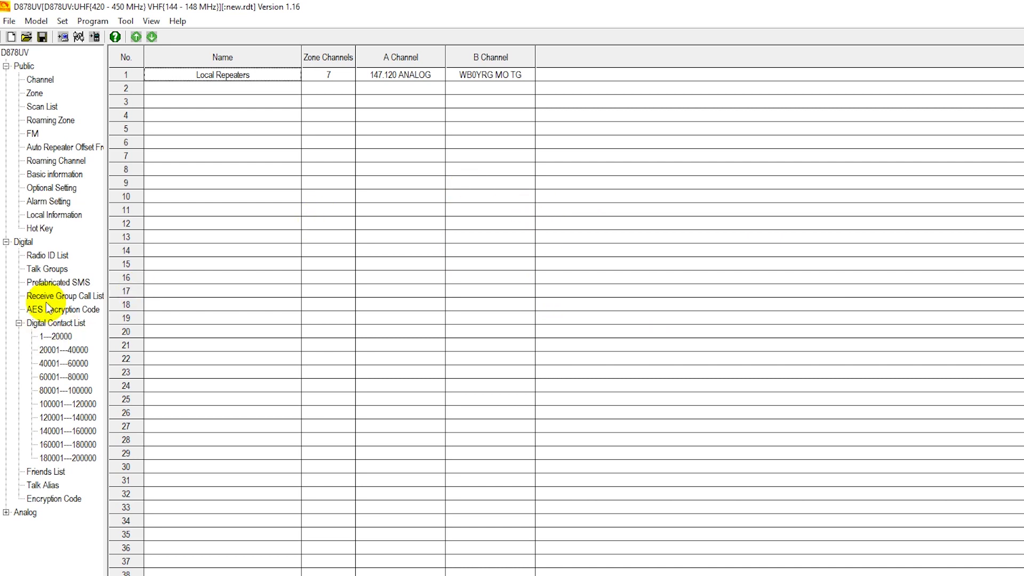
Start a new talk group at empty entry 2159, then bring up the BrandMeister talkgroup list.
left_click(58, 270)
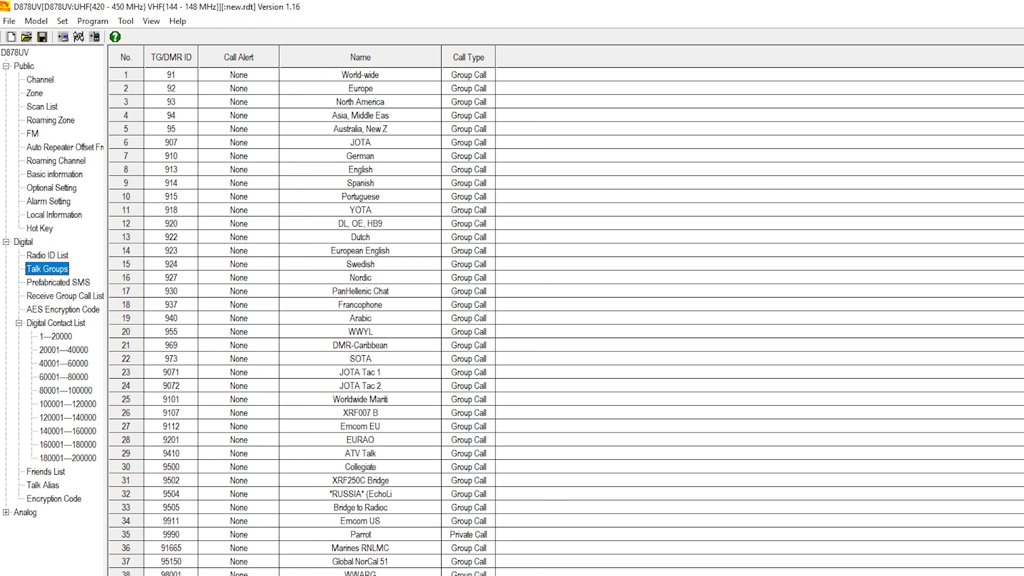
scroll(565, 320, "down", 10)
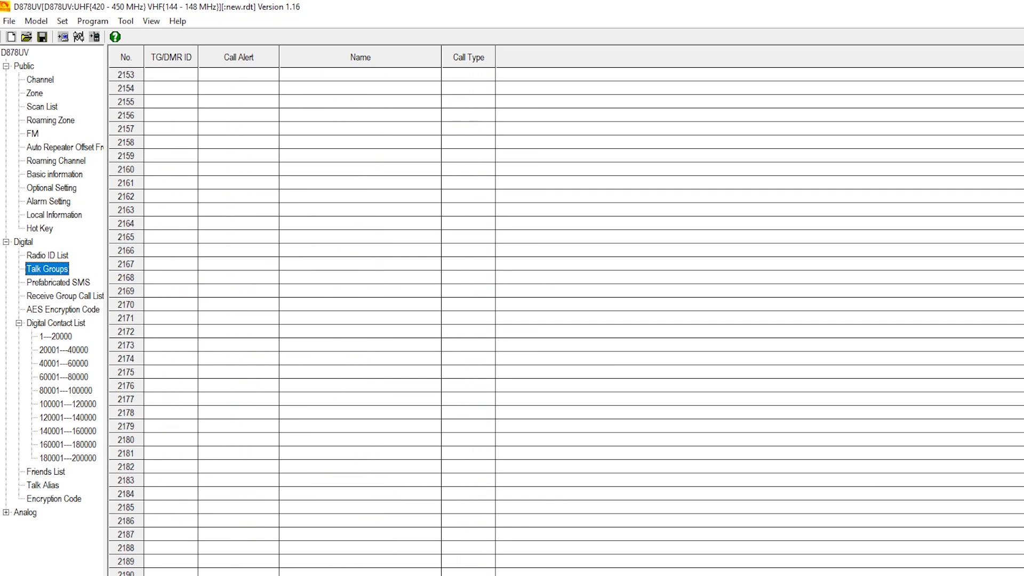
double_click(176, 156)
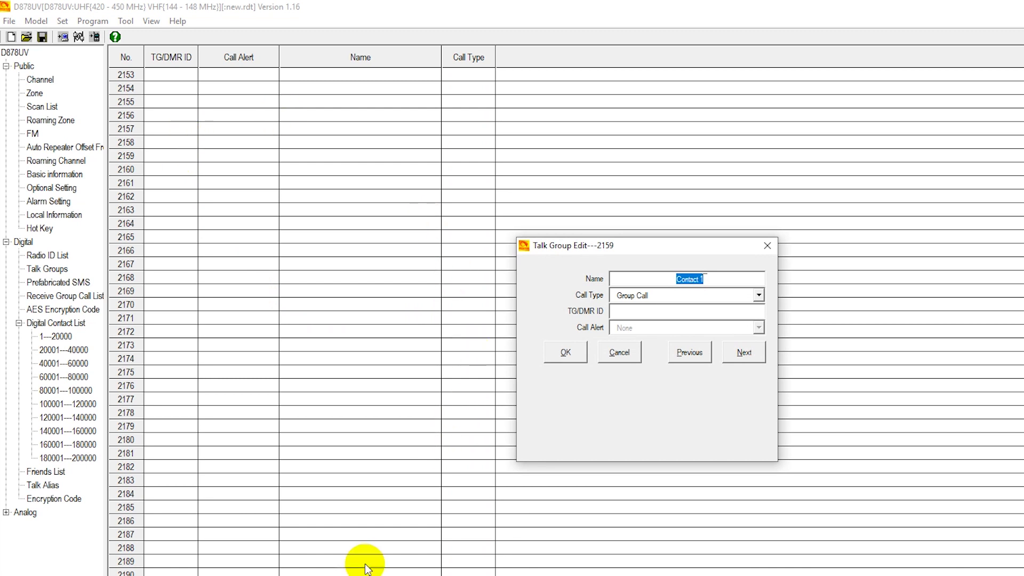
key("alt+Tab")
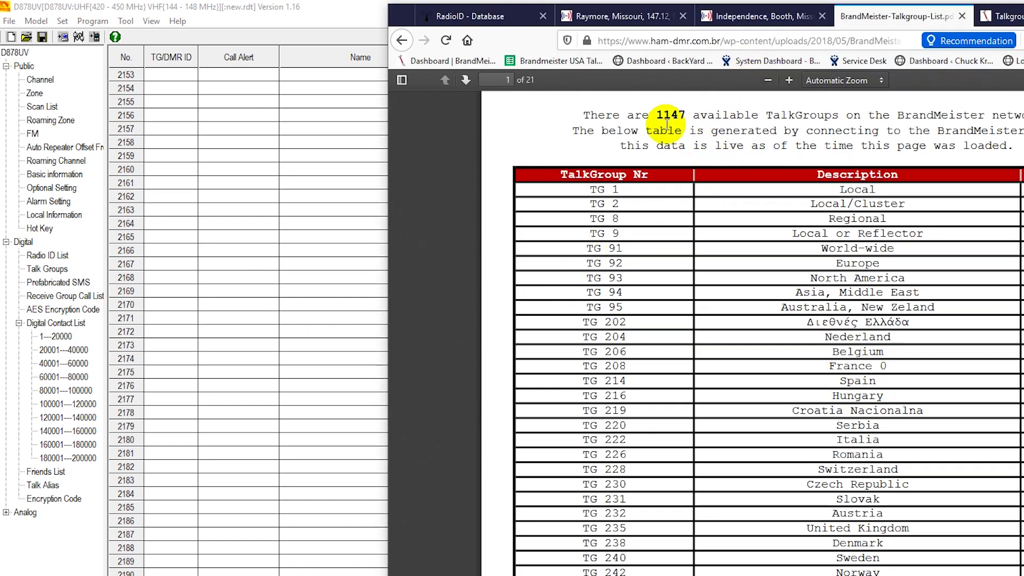
scroll(722, 221, "down", 10)
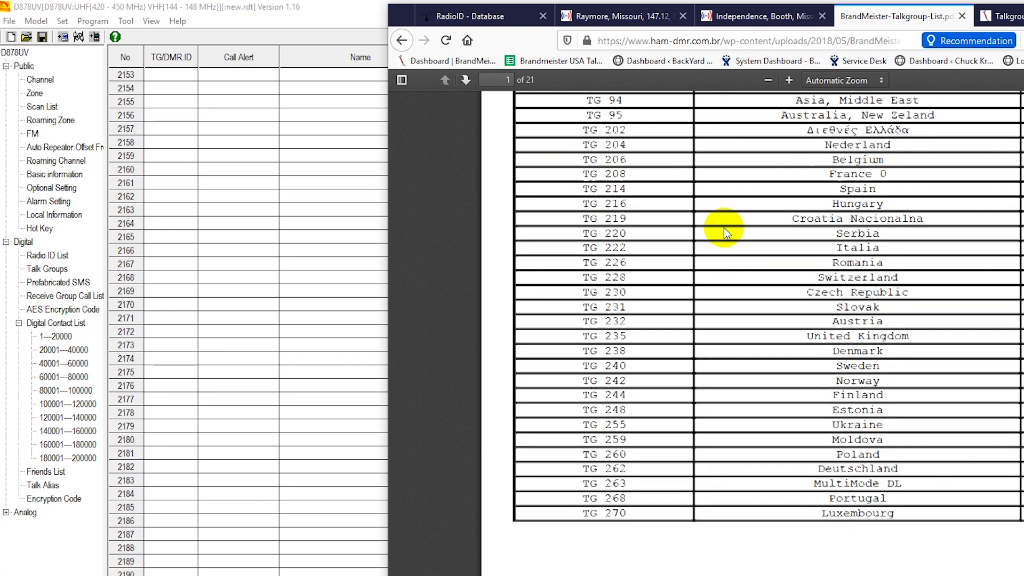
scroll(724, 228, "down", 5)
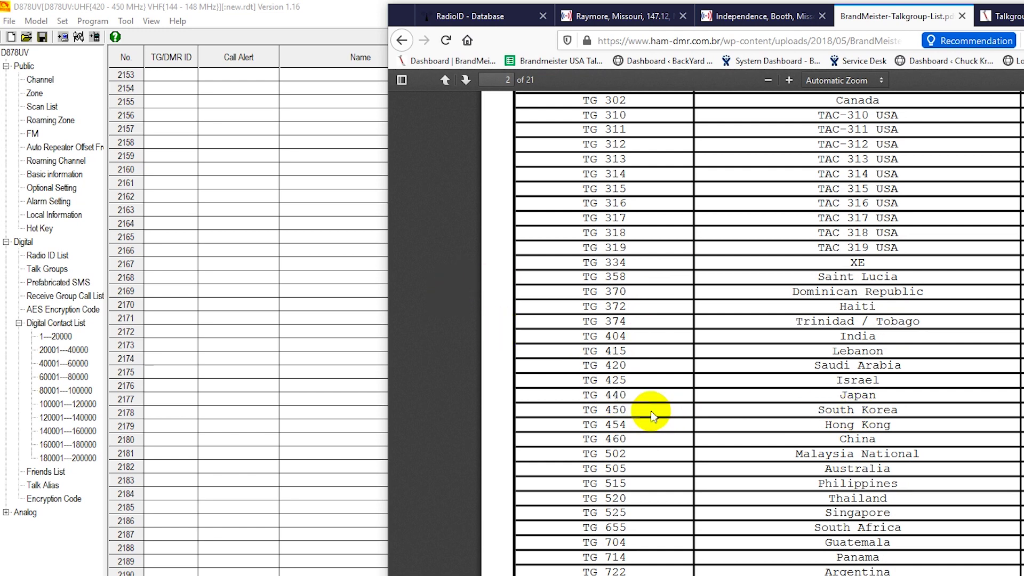
left_click(378, 395)
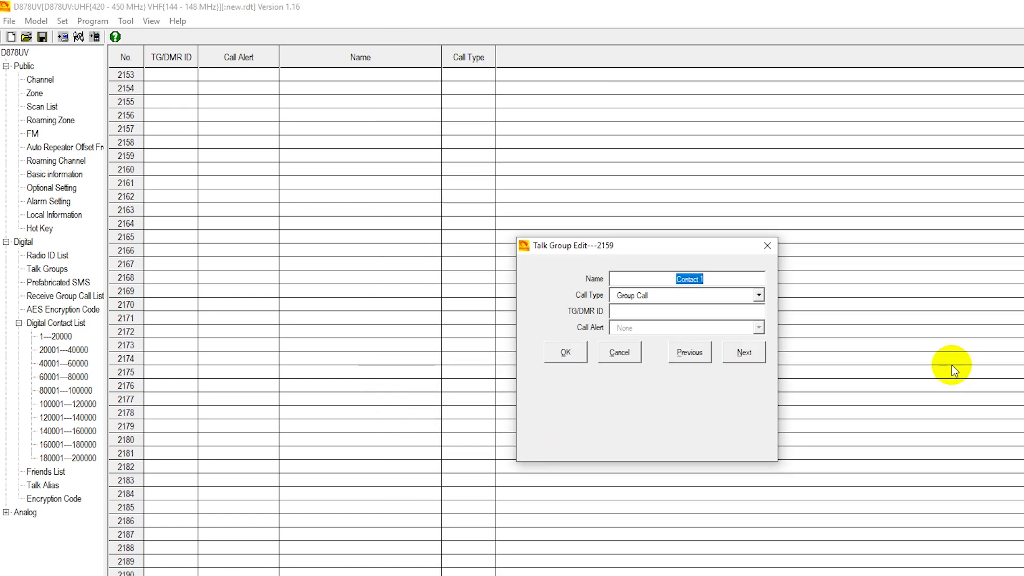
Save talk group 'South Korea' with ID 450 at entry 2159, then delete it.
type("S")
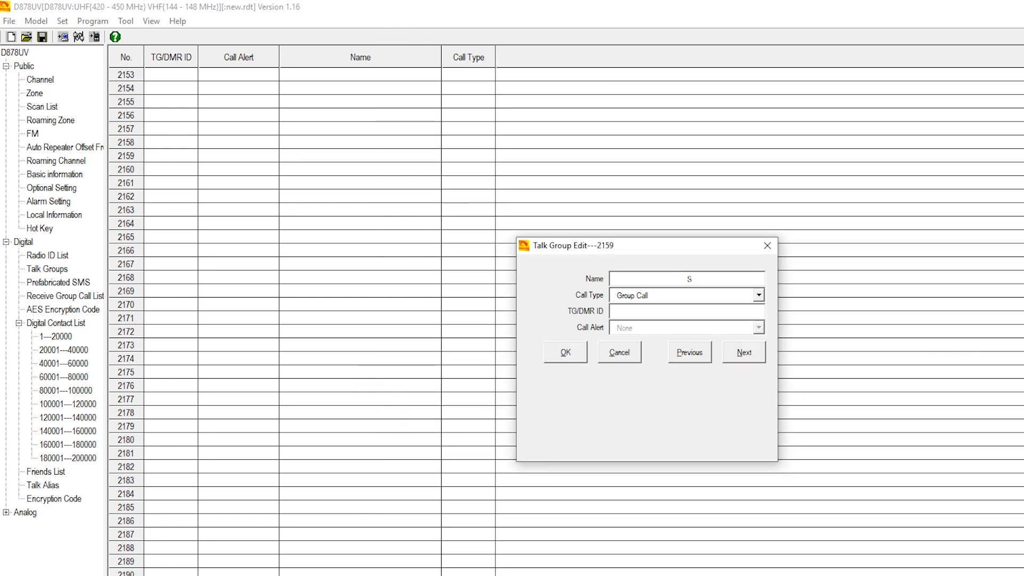
type("outh Korea")
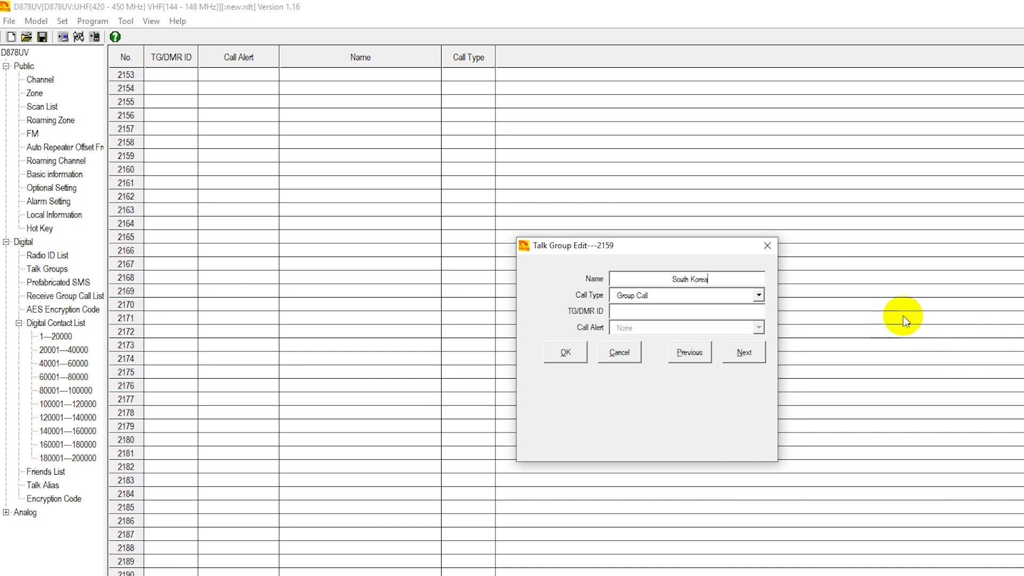
left_click(638, 315)
type("450")
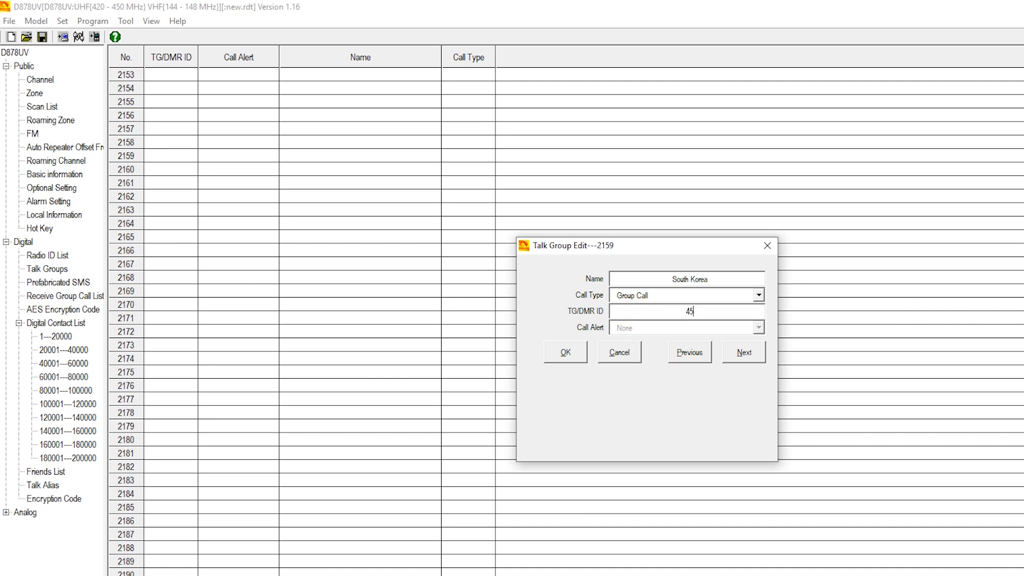
left_click(559, 354)
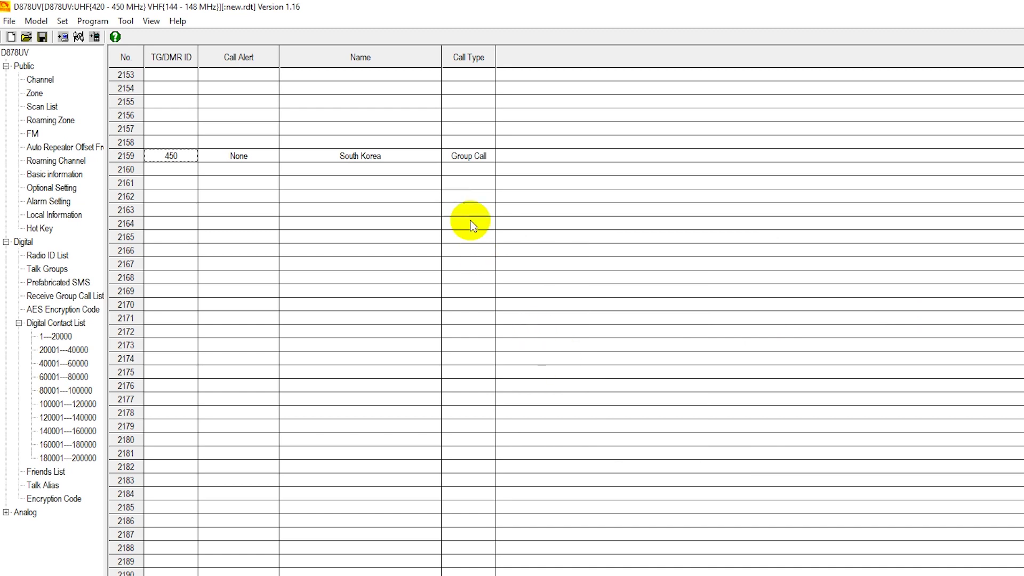
right_click(396, 161)
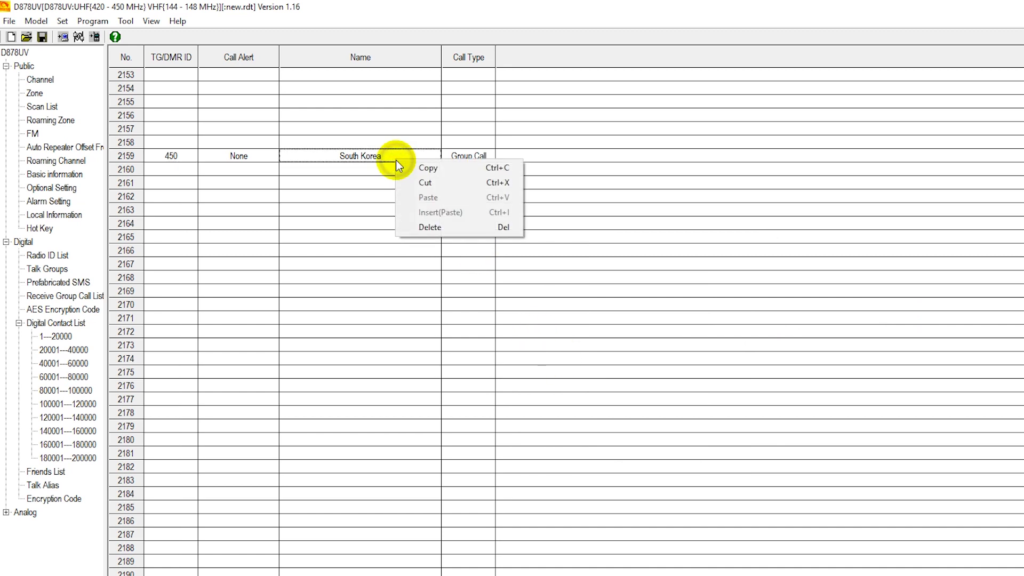
left_click(448, 226)
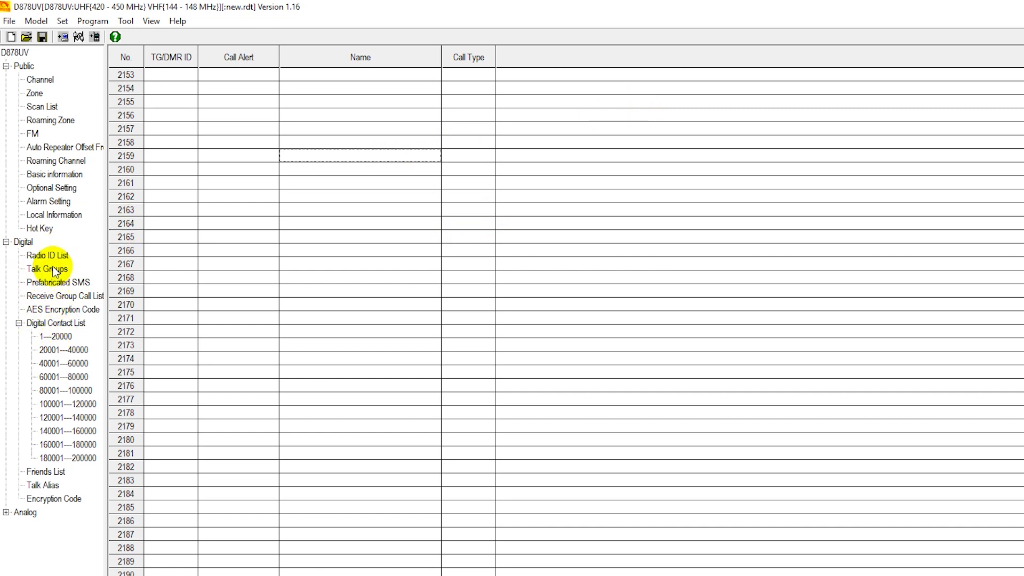
scroll(476, 264, "up", 9)
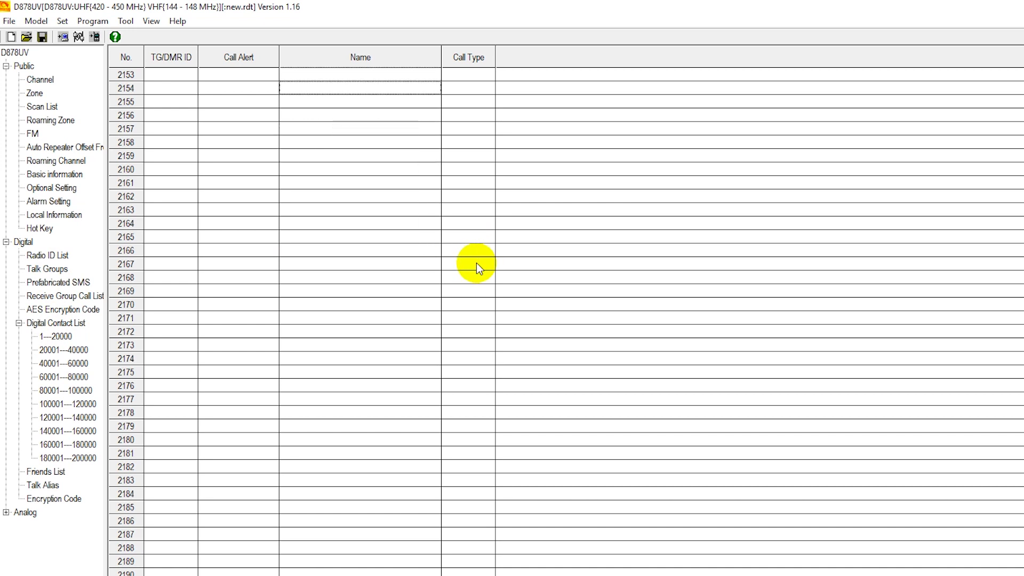
scroll(476, 263, "up", 17)
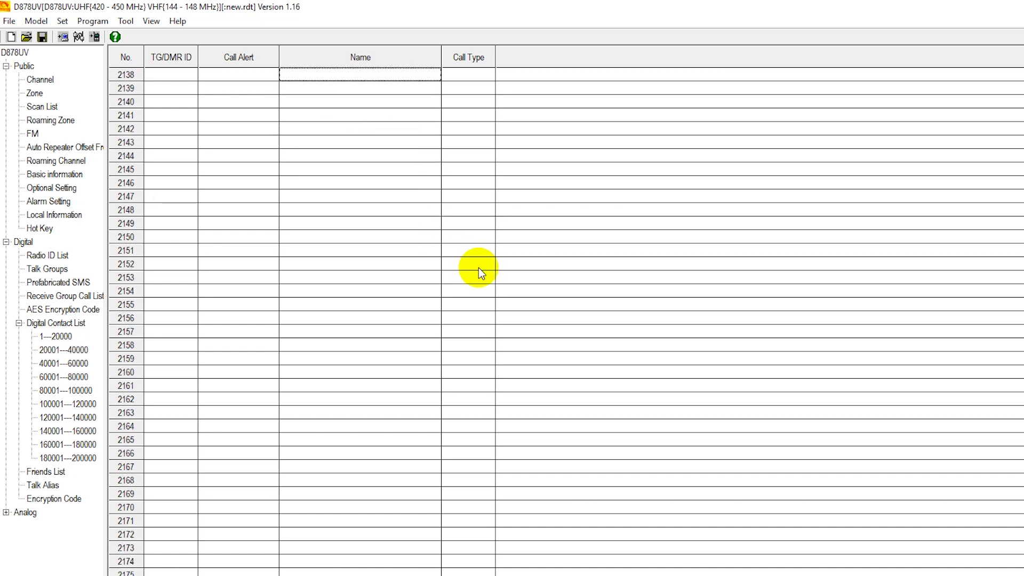
scroll(479, 271, "up", 16)
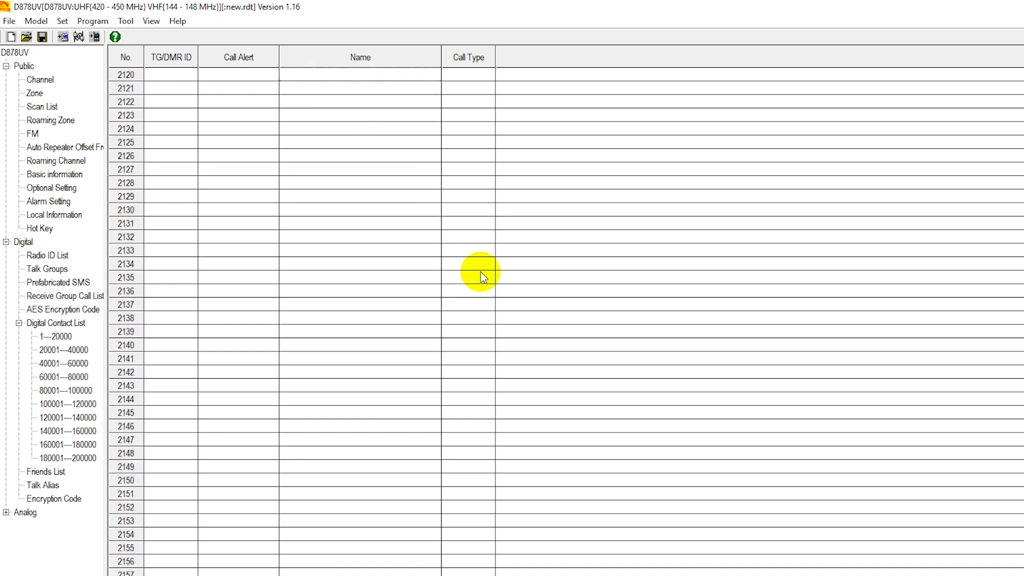
scroll(481, 273, "up", 17)
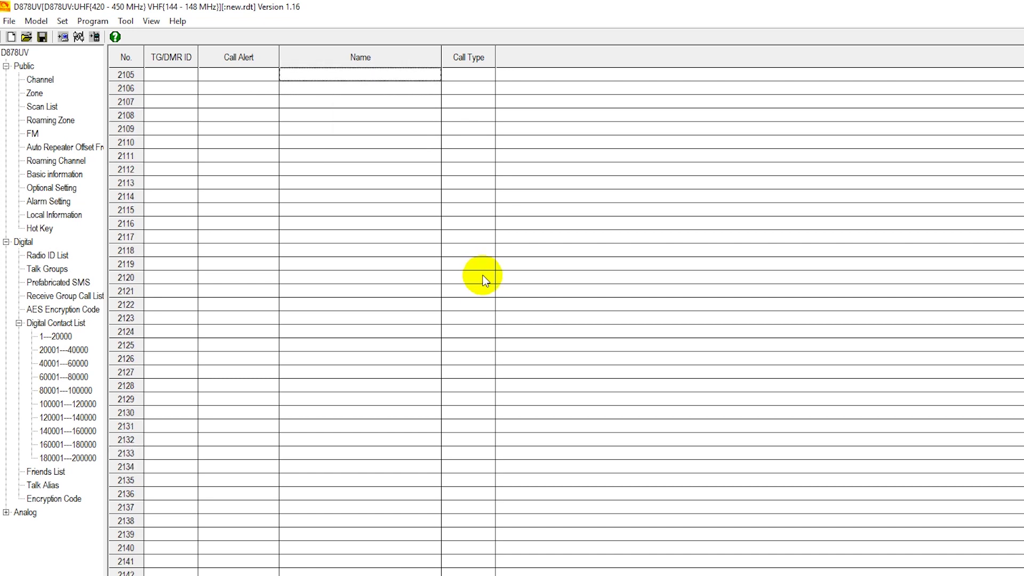
scroll(483, 277, "up", 13)
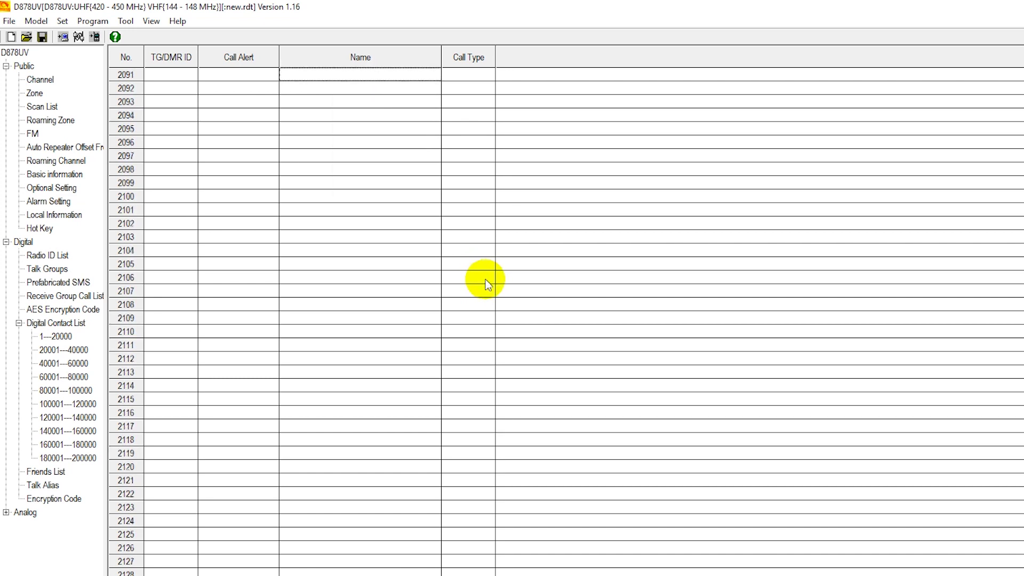
scroll(486, 282, "up", 3)
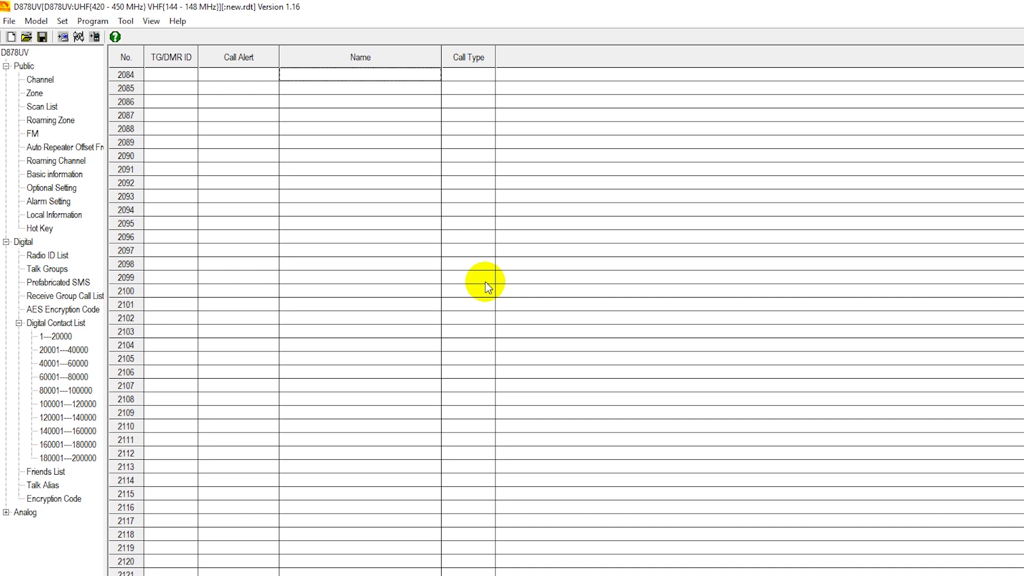